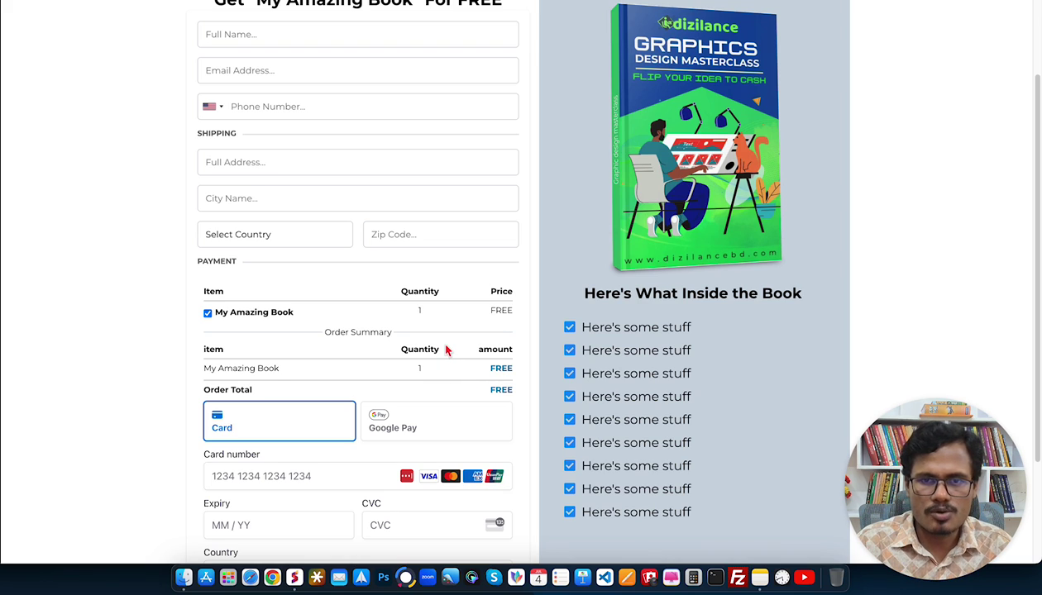
# Choose United States as the shipping country on the free book order form.
pyautogui.scroll(2, 446, 347)
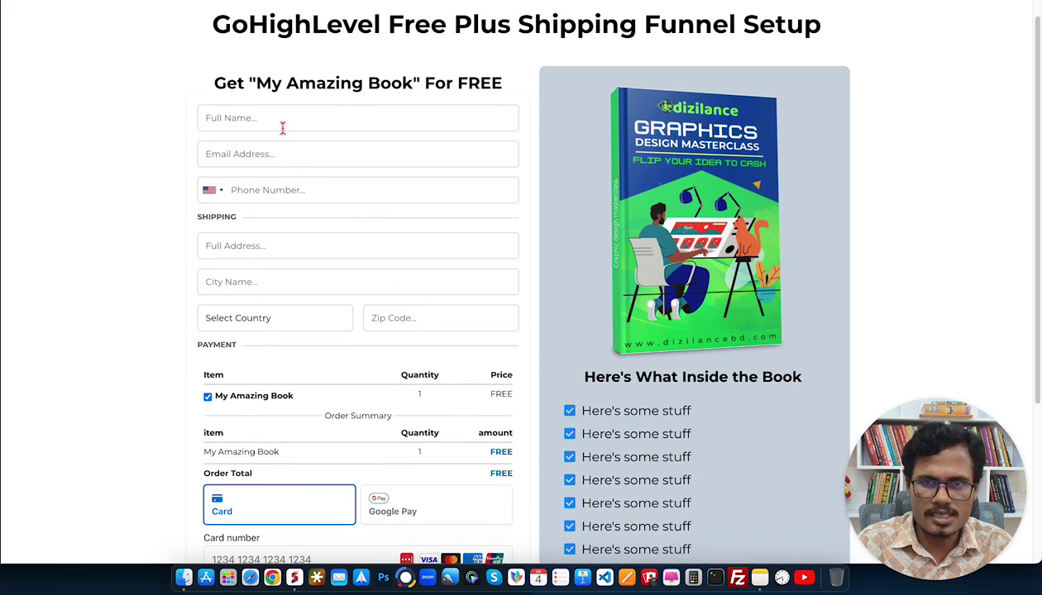
pyautogui.scroll(-1, 276, 318)
pyautogui.click(283, 304)
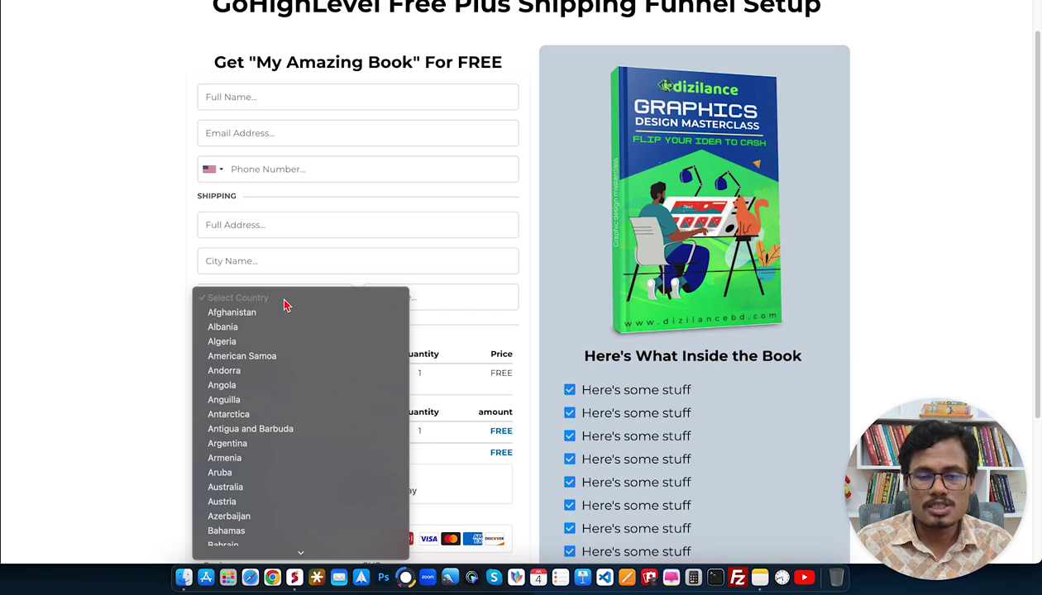
pyautogui.scroll(-15, 290, 341)
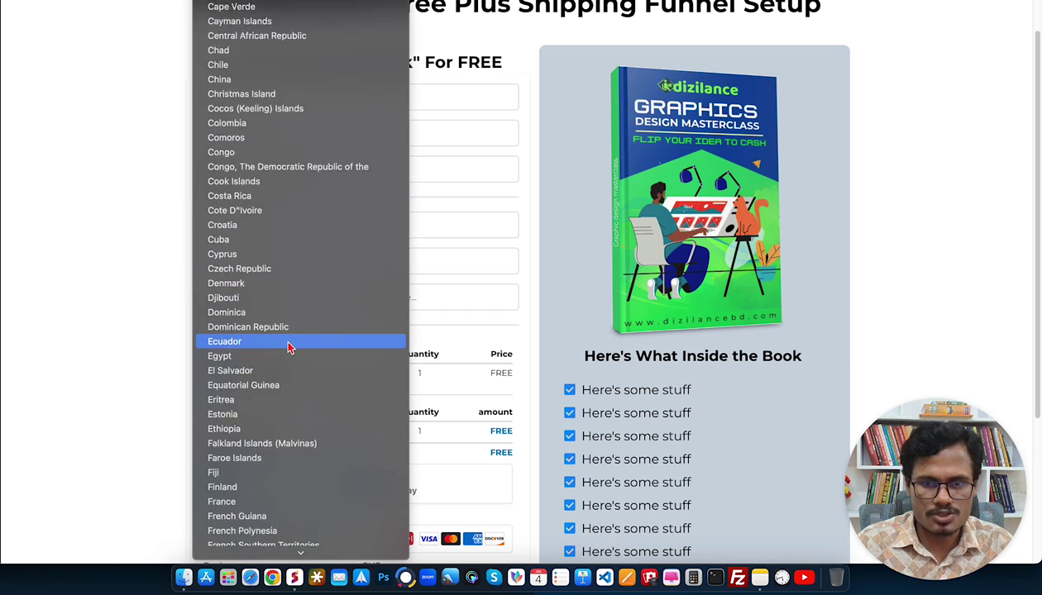
pyautogui.click(239, 361)
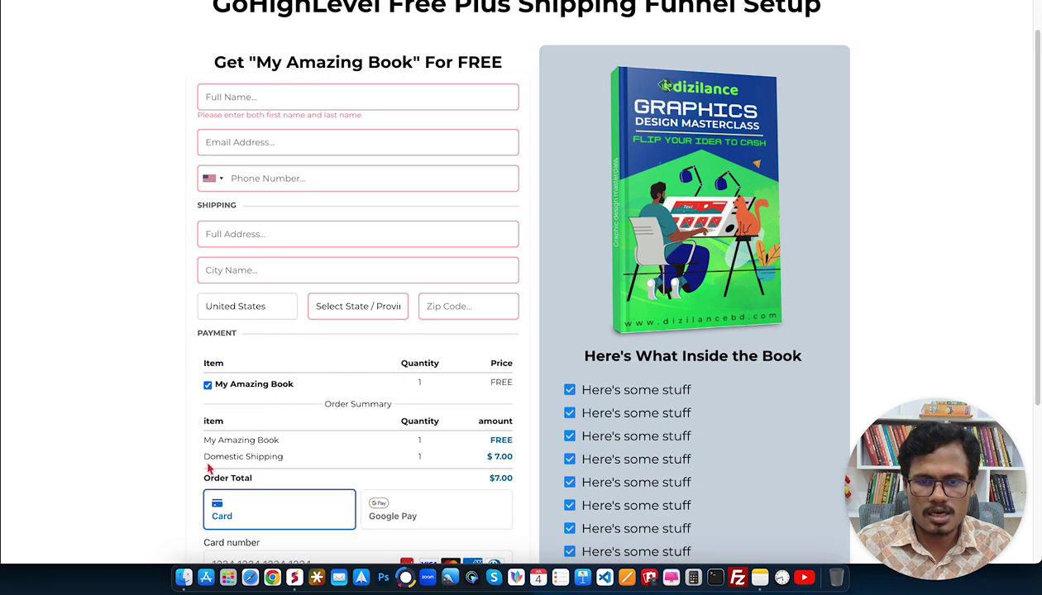
# Examine the domestic shipping charge, order total and book price in the order summary.
pyautogui.moveTo(201, 456); pyautogui.dragTo(277, 457)
pyautogui.scroll(-1, 256, 446)
pyautogui.click(227, 402)
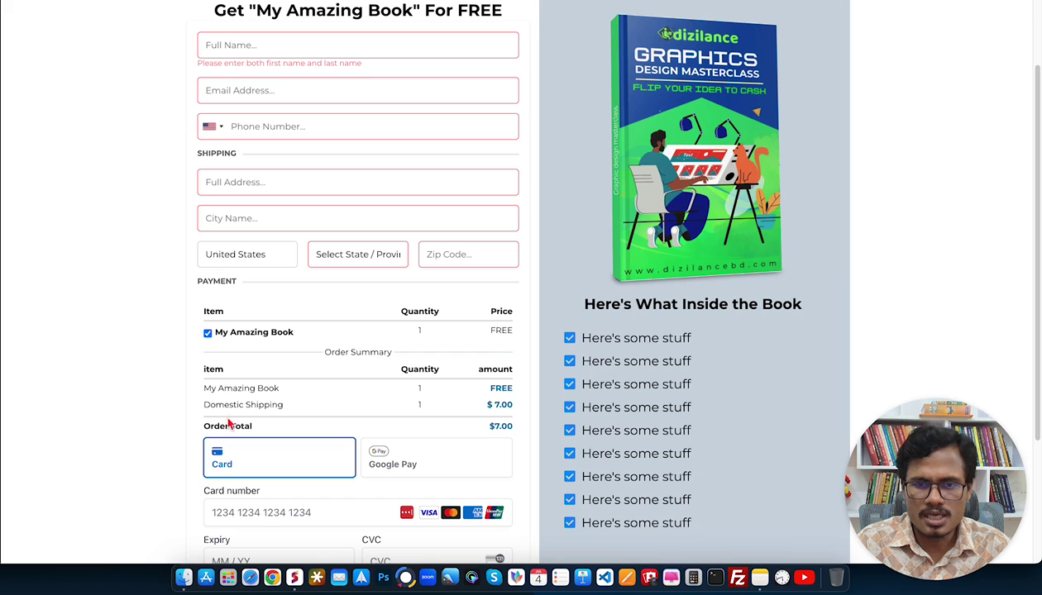
pyautogui.click(204, 406)
pyautogui.moveTo(204, 406); pyautogui.dragTo(300, 403)
pyautogui.moveTo(493, 403); pyautogui.dragTo(511, 426)
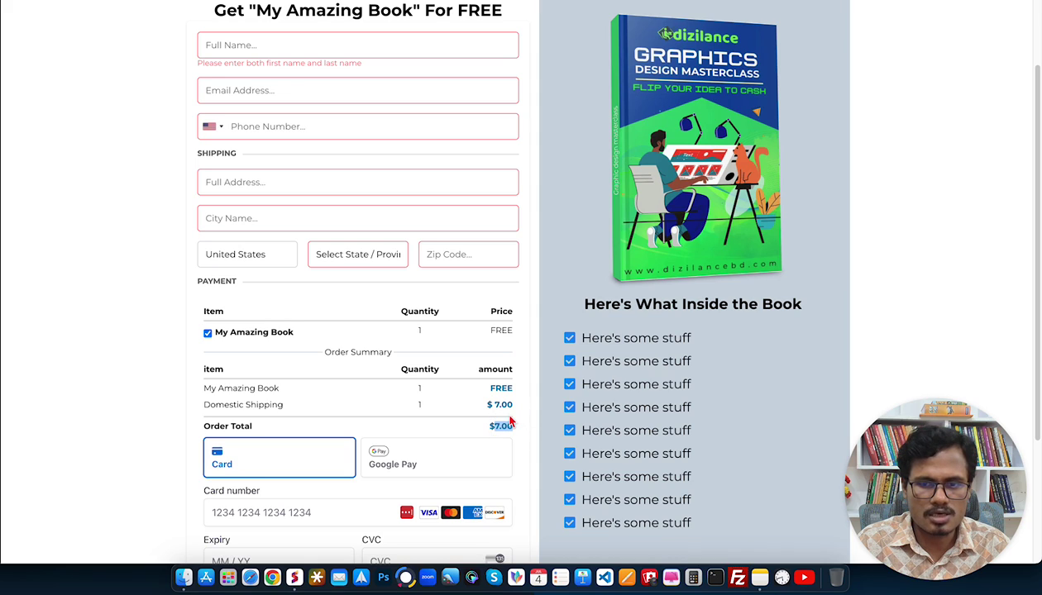
pyautogui.moveTo(210, 388); pyautogui.dragTo(267, 388)
pyautogui.moveTo(488, 388); pyautogui.dragTo(513, 388)
# Change the shipping country to UK and check the shipping line and its amount in the order summary.
pyautogui.click(248, 257)
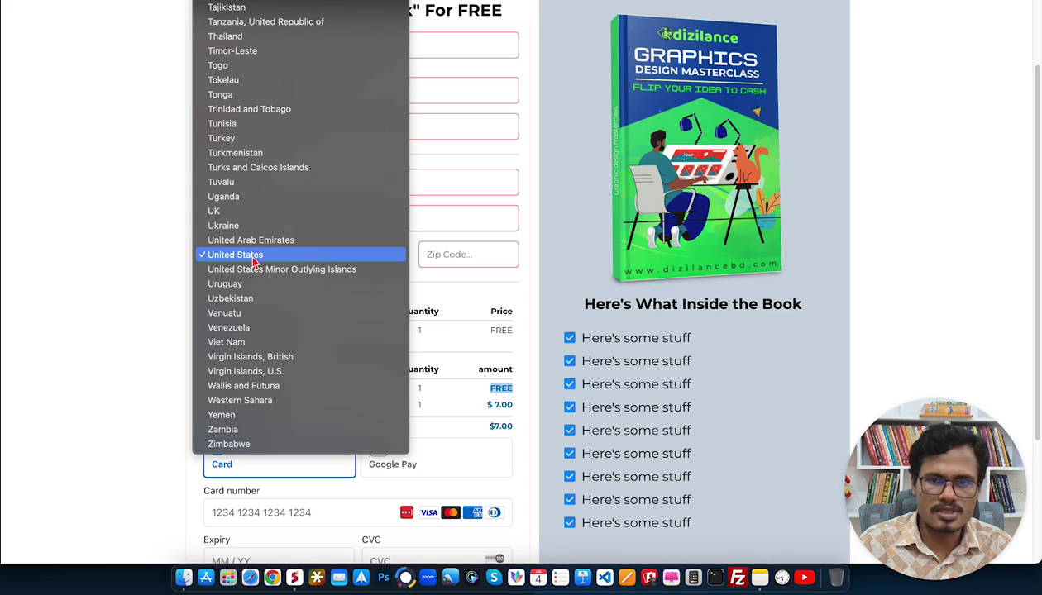
pyautogui.click(221, 212)
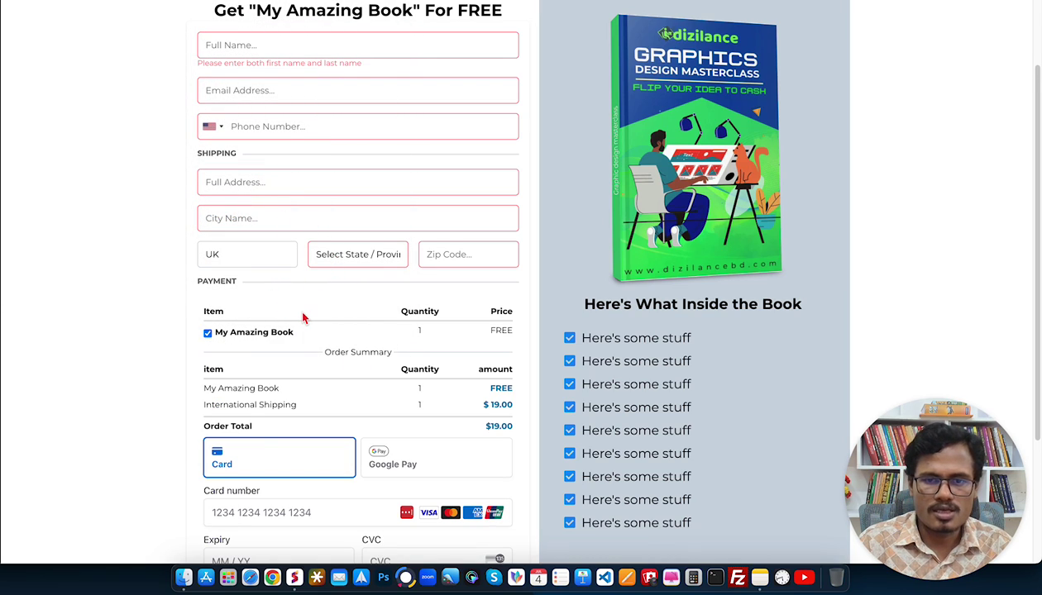
pyautogui.moveTo(203, 406); pyautogui.dragTo(299, 405)
pyautogui.moveTo(514, 405); pyautogui.dragTo(479, 402)
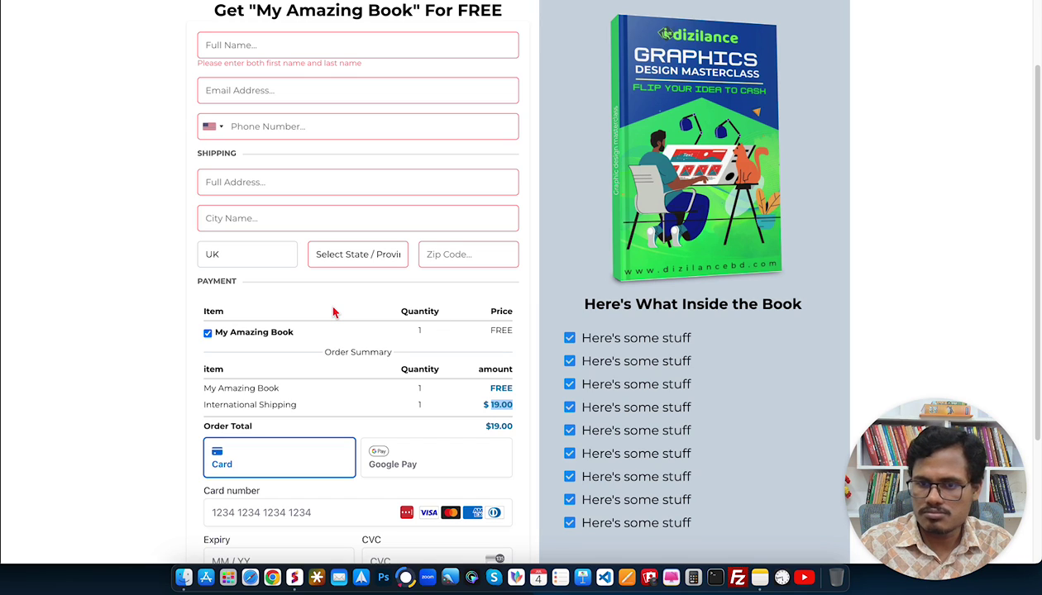
# Change the shipping country to Bangladesh and check the shipping amount in the order summary.
pyautogui.click(244, 256)
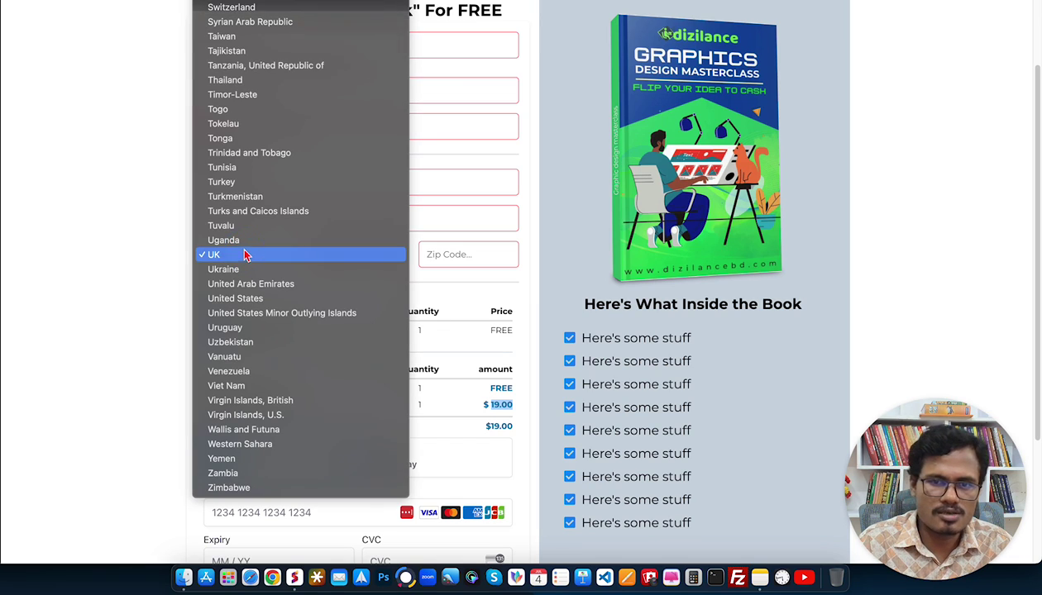
pyautogui.scroll(20, 244, 255)
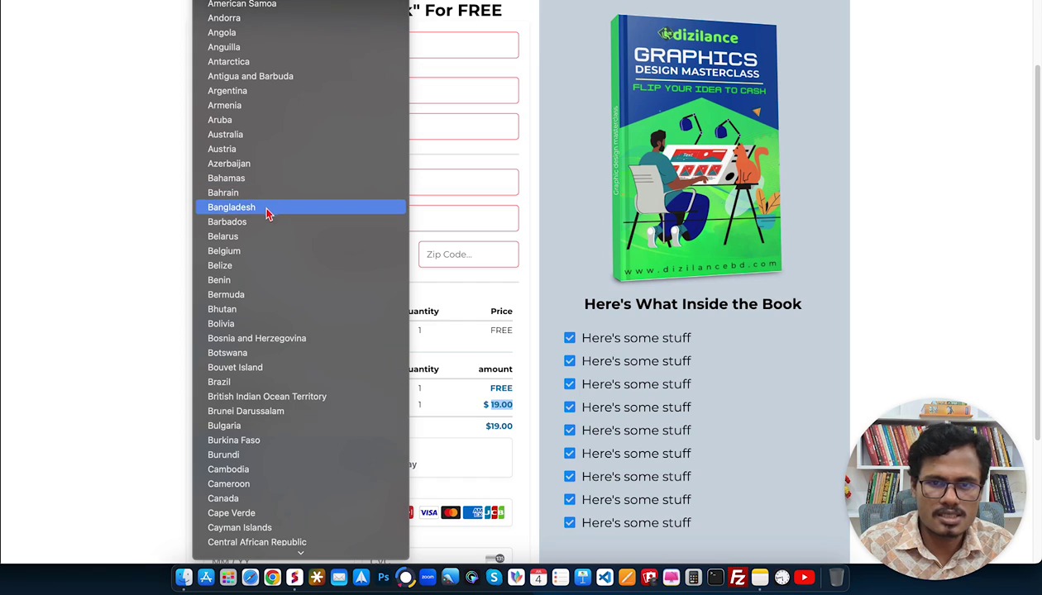
pyautogui.click(266, 214)
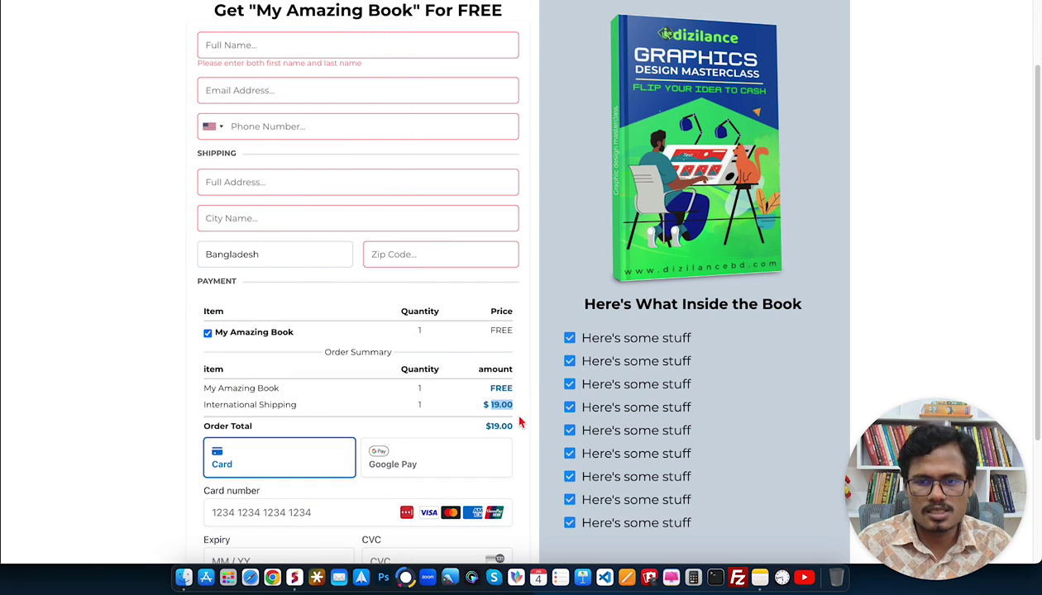
pyautogui.moveTo(486, 404); pyautogui.dragTo(514, 406)
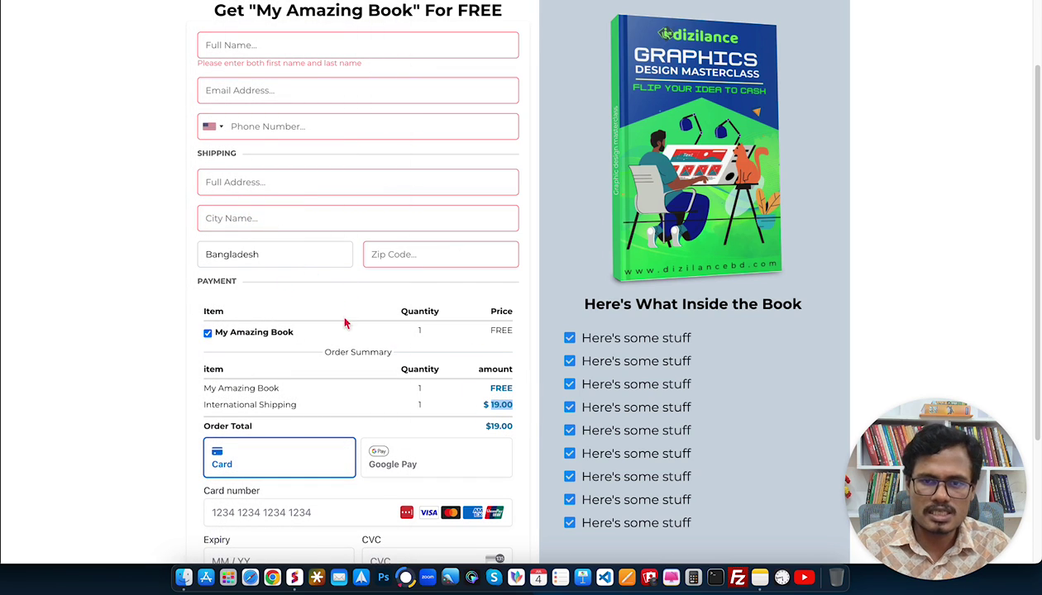
# Switch the shipping country back to United States and check the shipping amount again.
pyautogui.click(277, 255)
pyautogui.scroll(-20, 276, 342)
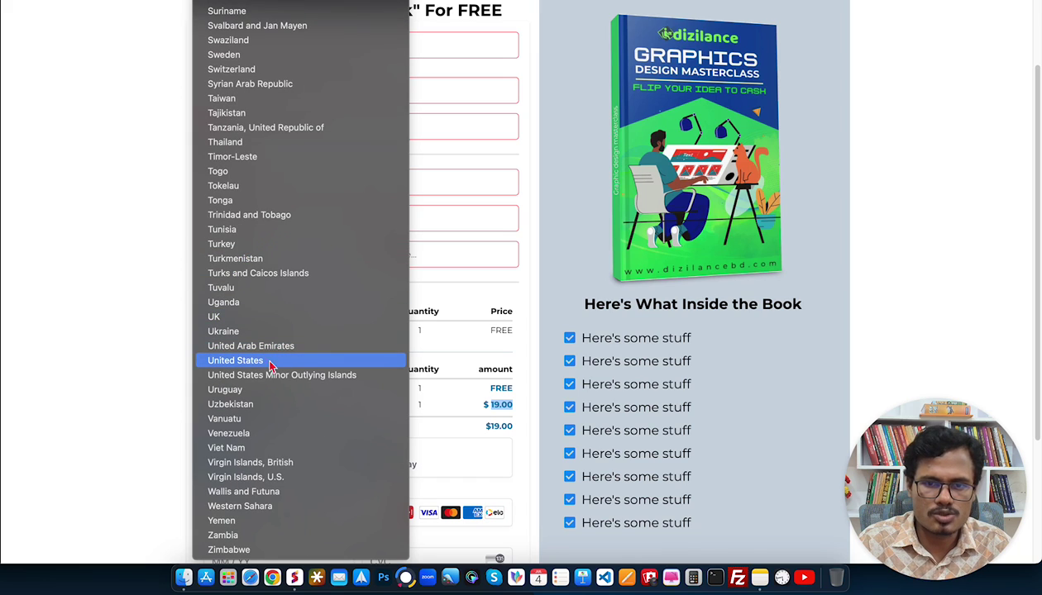
pyautogui.click(236, 361)
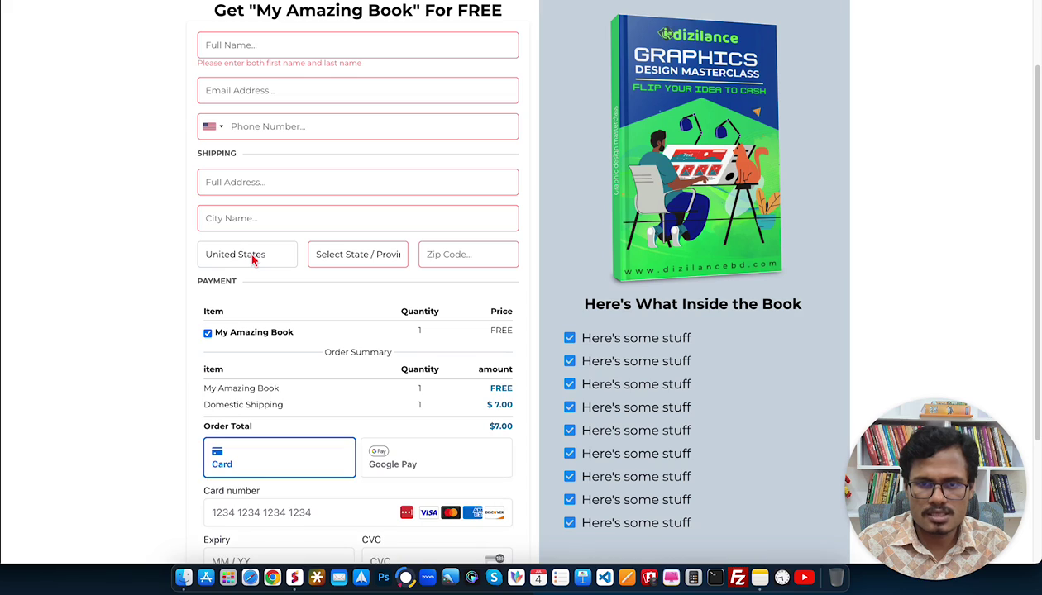
pyautogui.moveTo(496, 405); pyautogui.dragTo(521, 408)
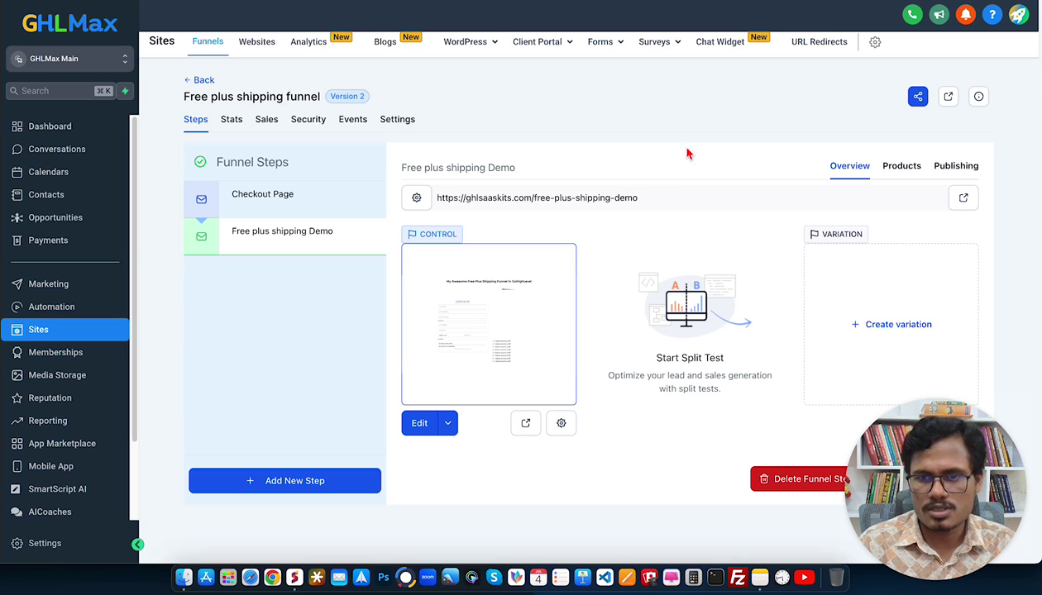
# Start a new product for the Free plus shipping Demo step, choosing My Amazing Book with the price My Amazing Book @ 1.
pyautogui.click(909, 167)
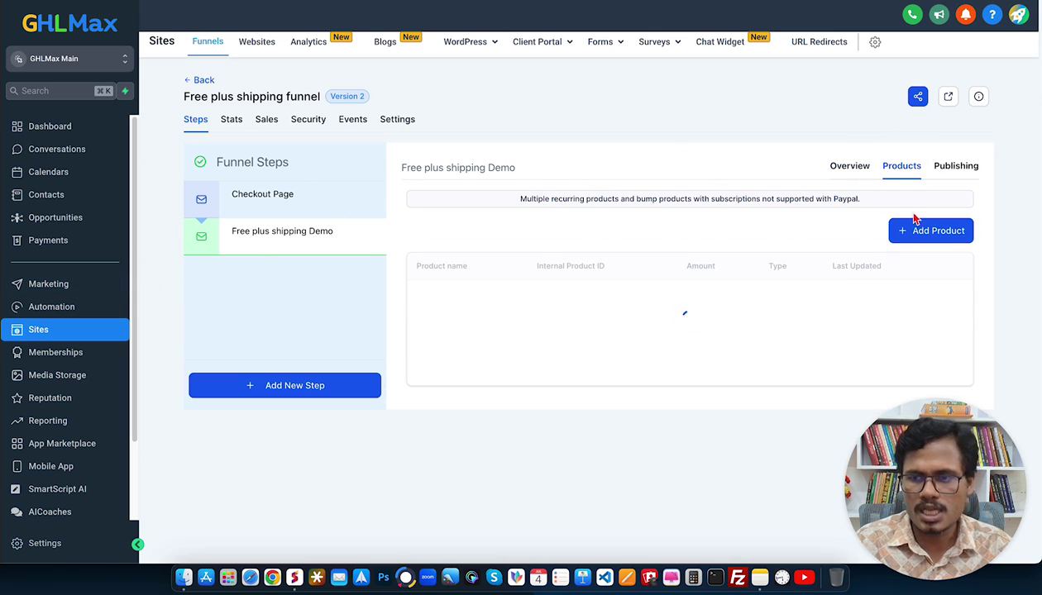
pyautogui.click(929, 235)
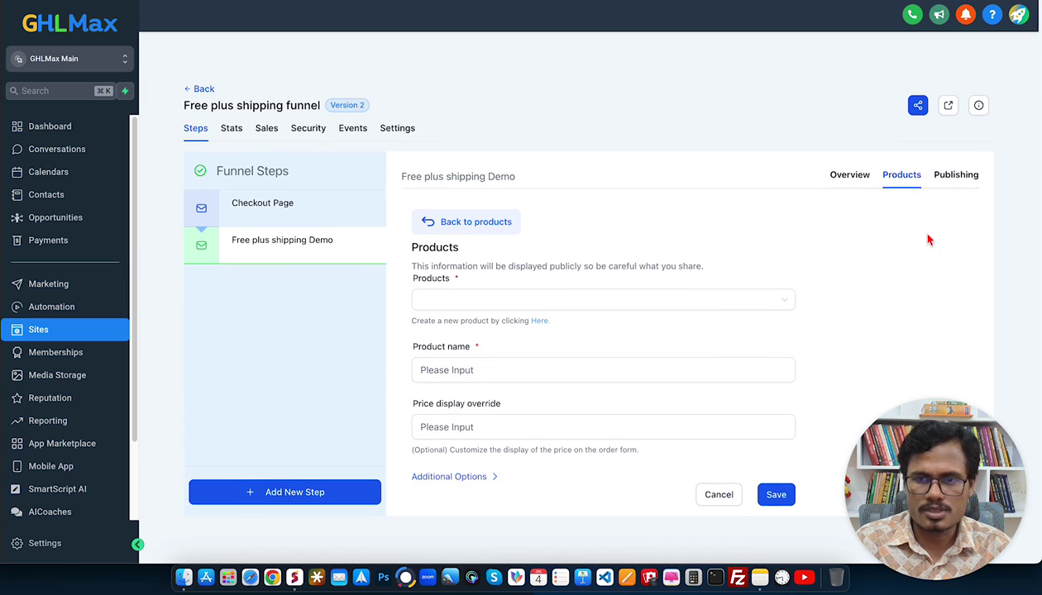
pyautogui.scroll(-1, 864, 251)
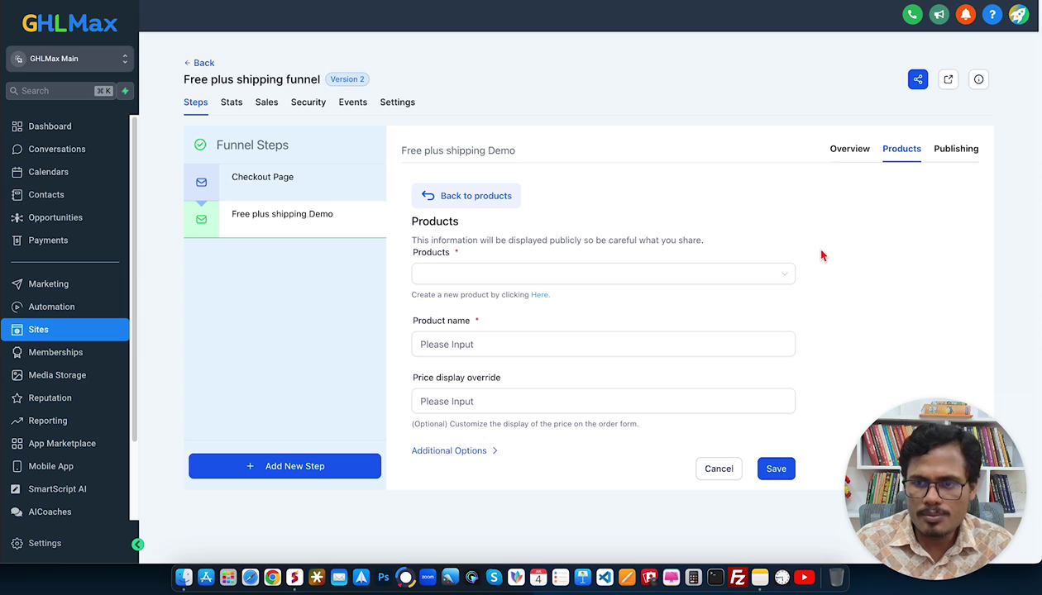
pyautogui.click(680, 278)
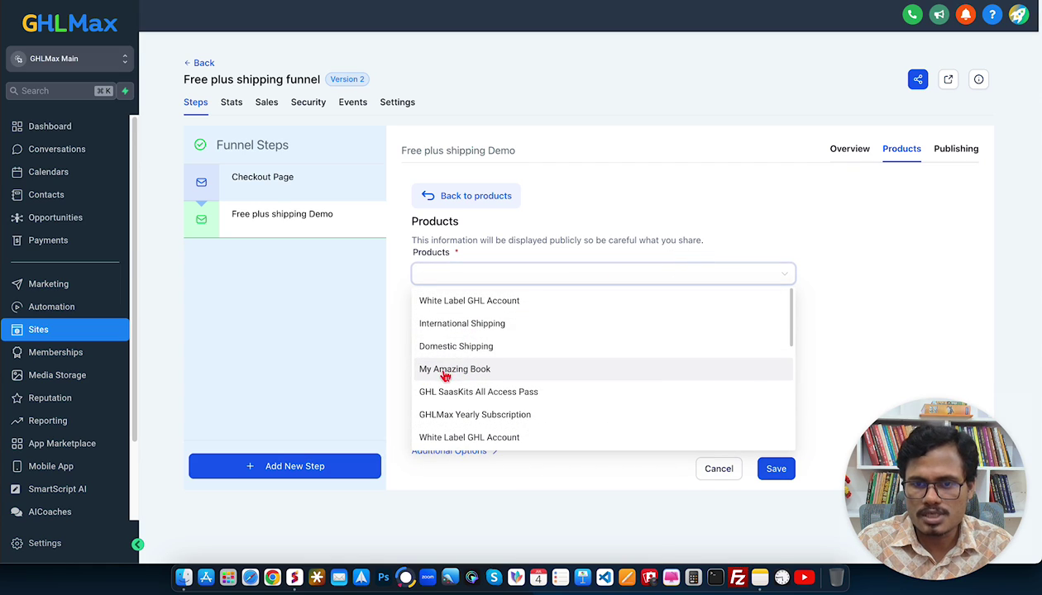
pyautogui.click(488, 370)
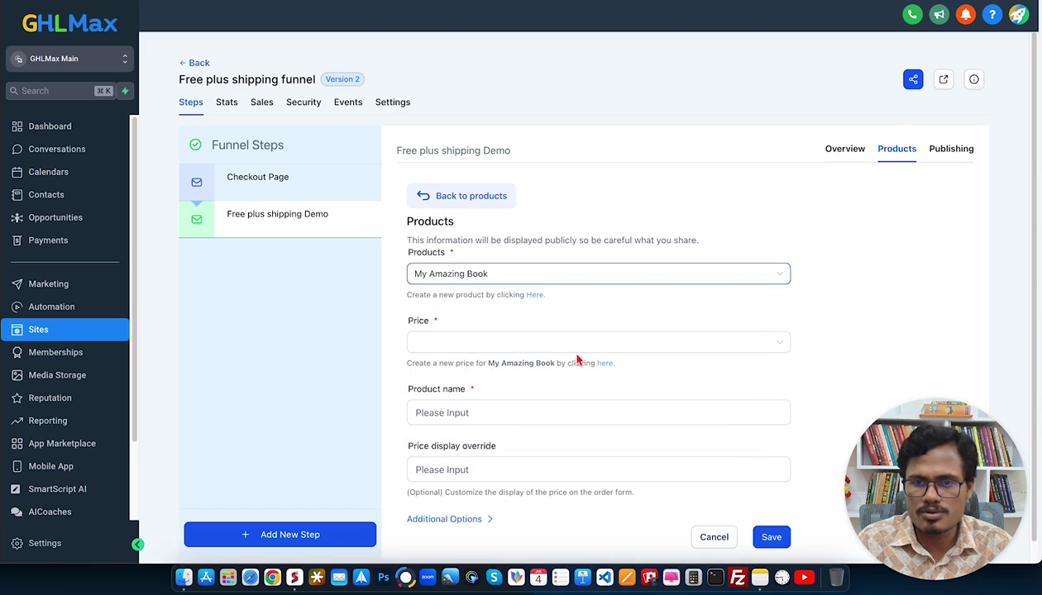
pyautogui.click(490, 343)
pyautogui.click(483, 369)
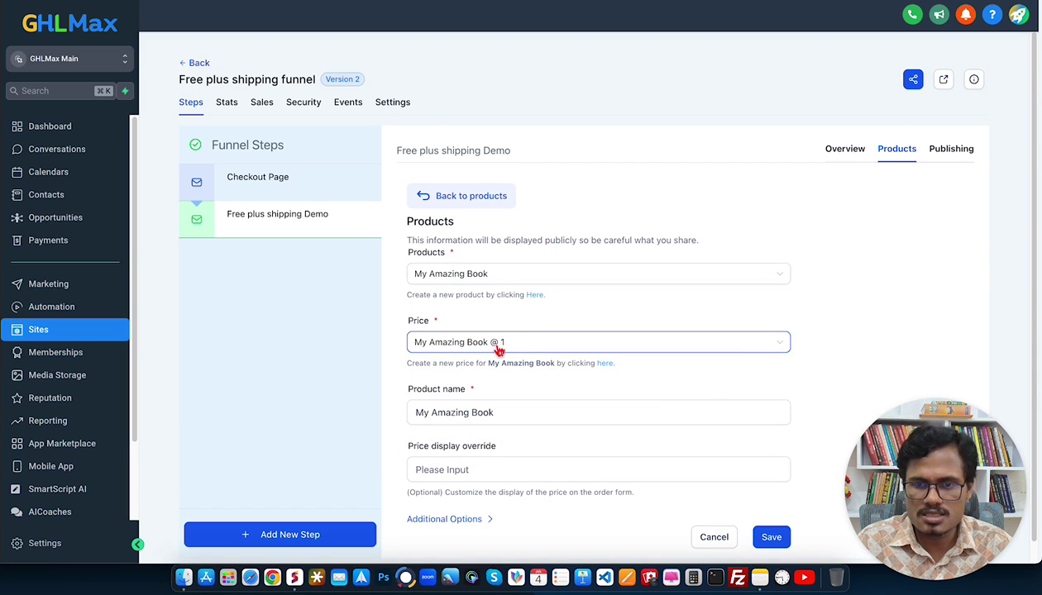
# Set the book's price display override to FREE and save the product.
pyautogui.scroll(-1, 463, 438)
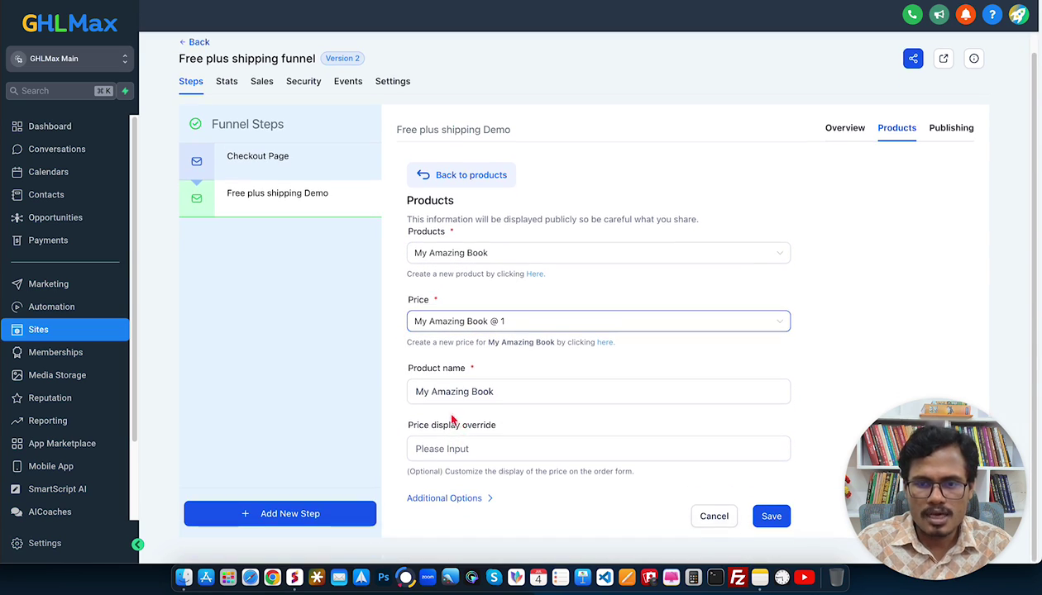
pyautogui.moveTo(405, 430); pyautogui.dragTo(512, 435)
pyautogui.click(458, 442)
pyautogui.write('F')
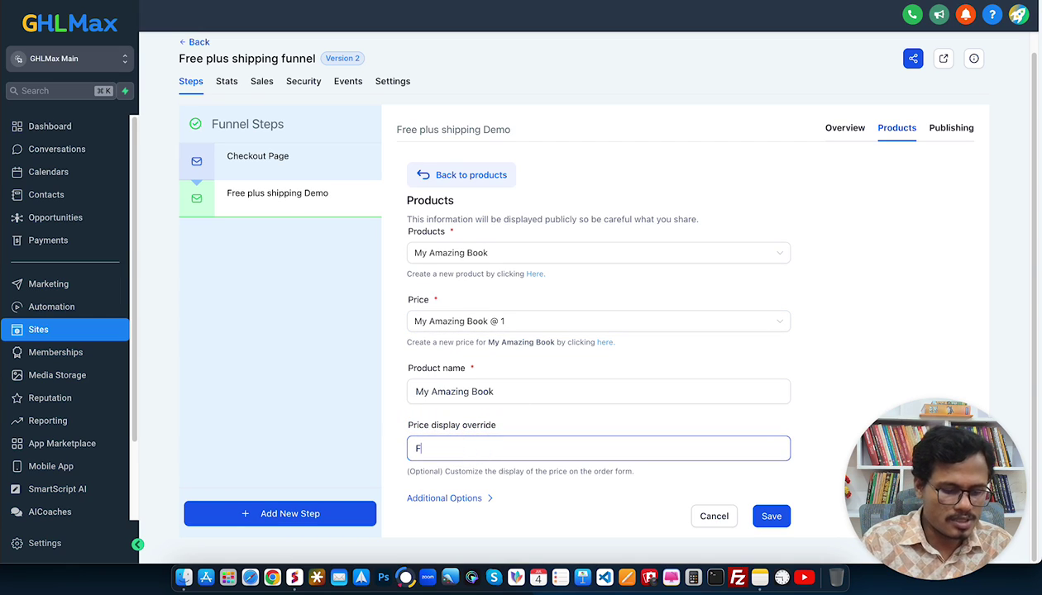
pyautogui.write('REE')
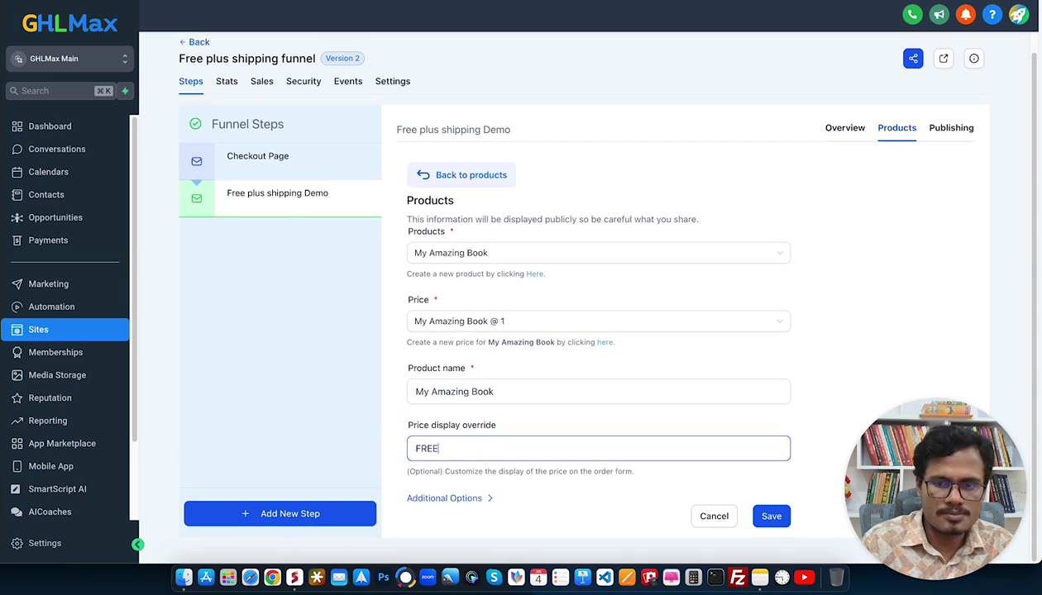
pyautogui.click(774, 517)
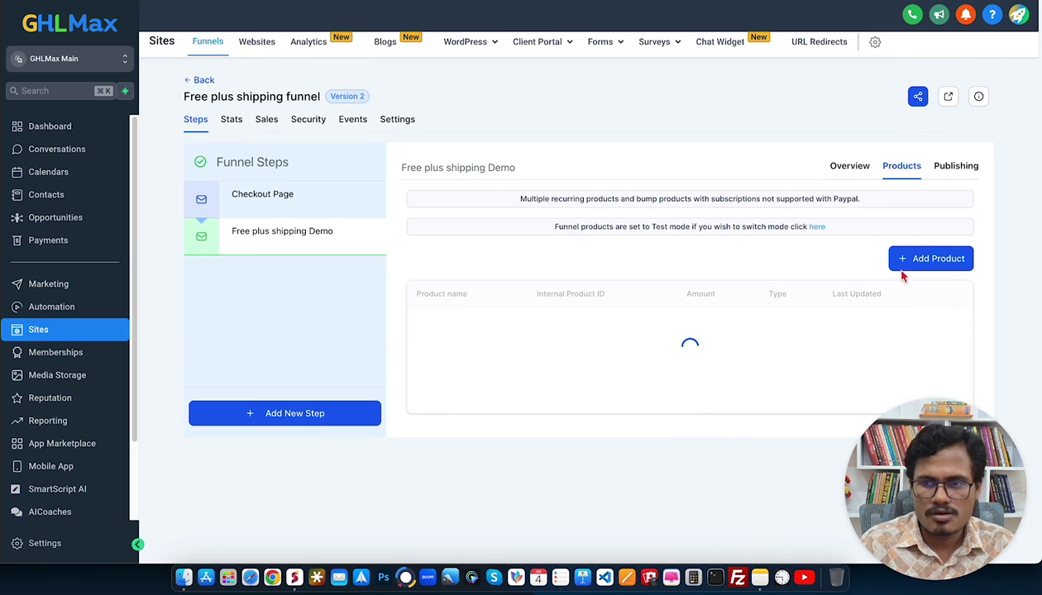
# Start another product for the funnel step, choosing Domestic Shipping with the price Domestic Shipping @ 6.
pyautogui.click(935, 233)
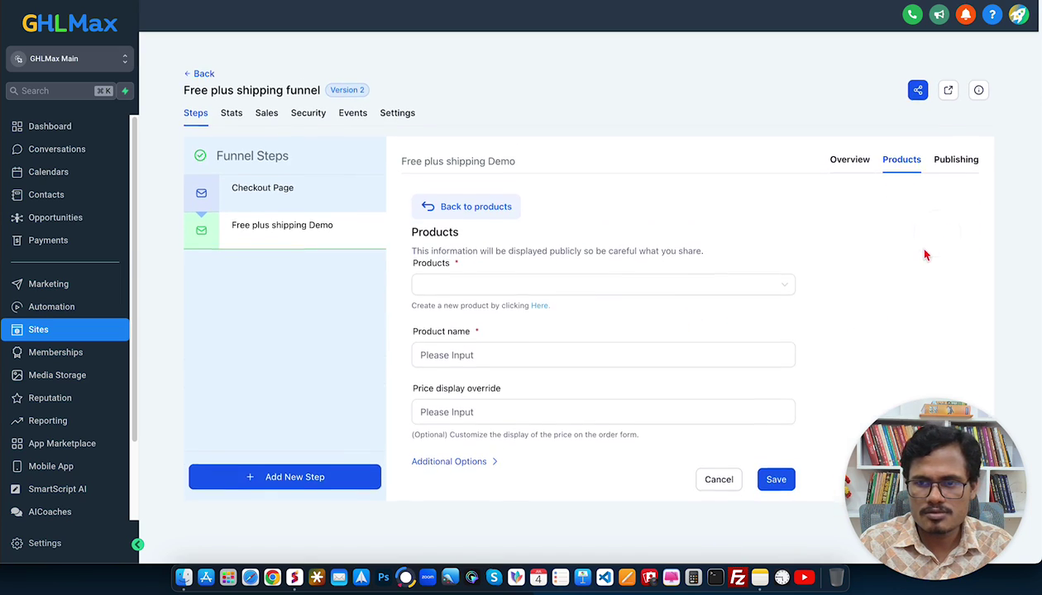
pyautogui.click(537, 274)
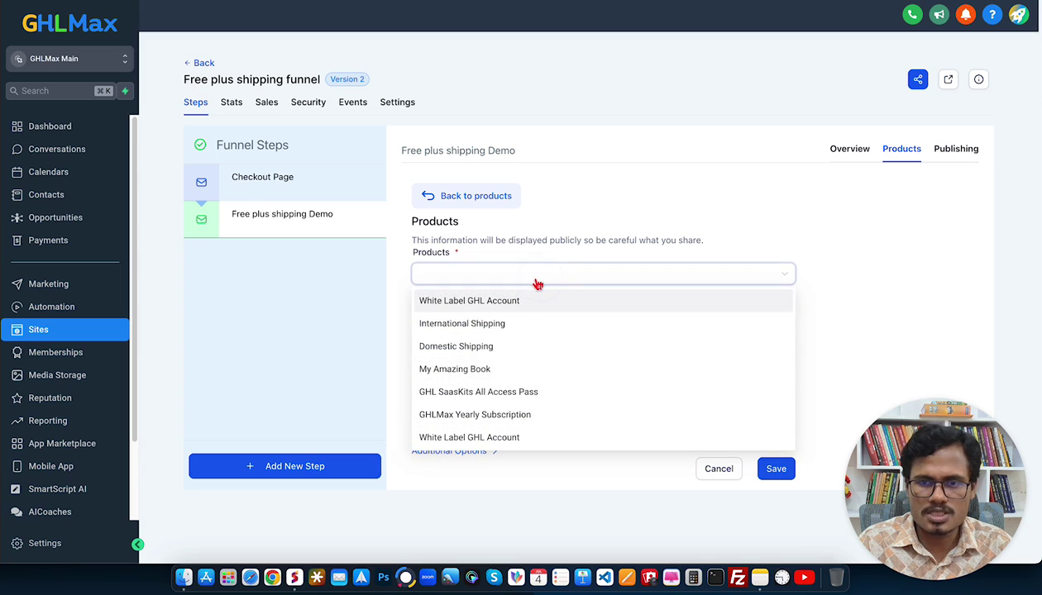
pyautogui.click(457, 346)
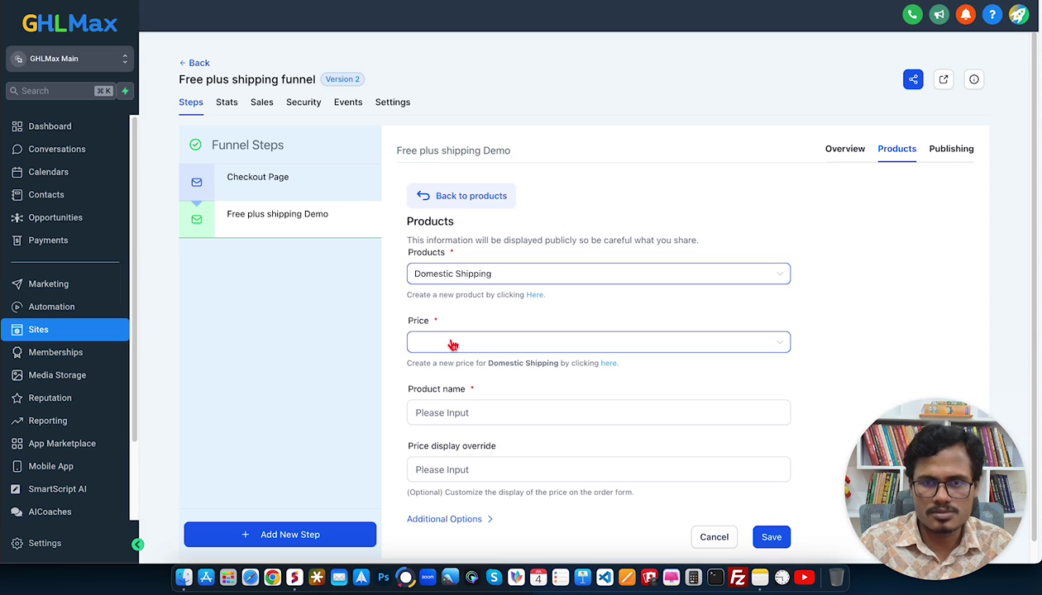
pyautogui.doubleClick(537, 296)
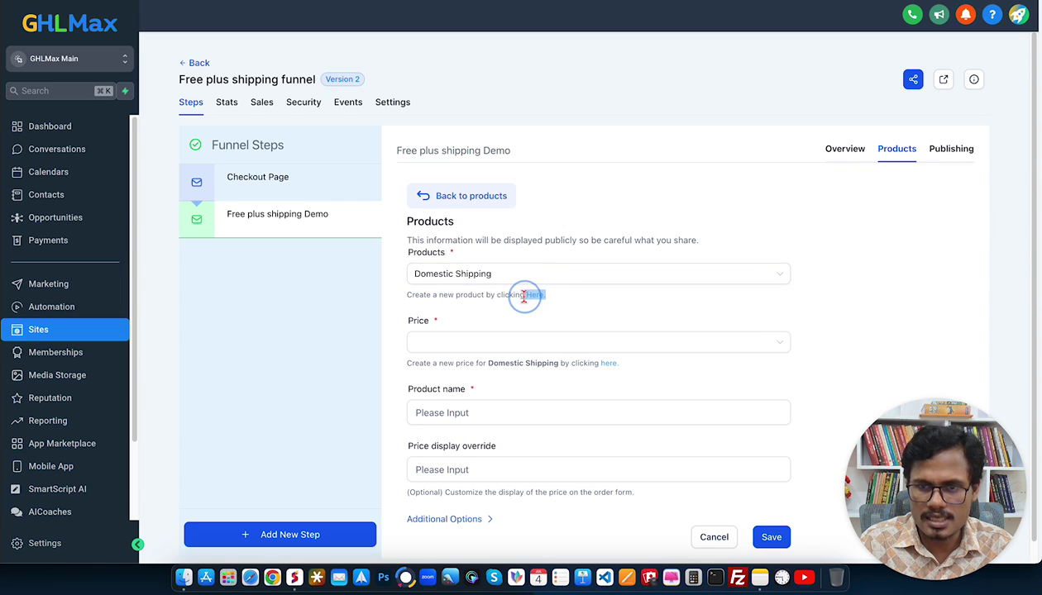
pyautogui.click(620, 304)
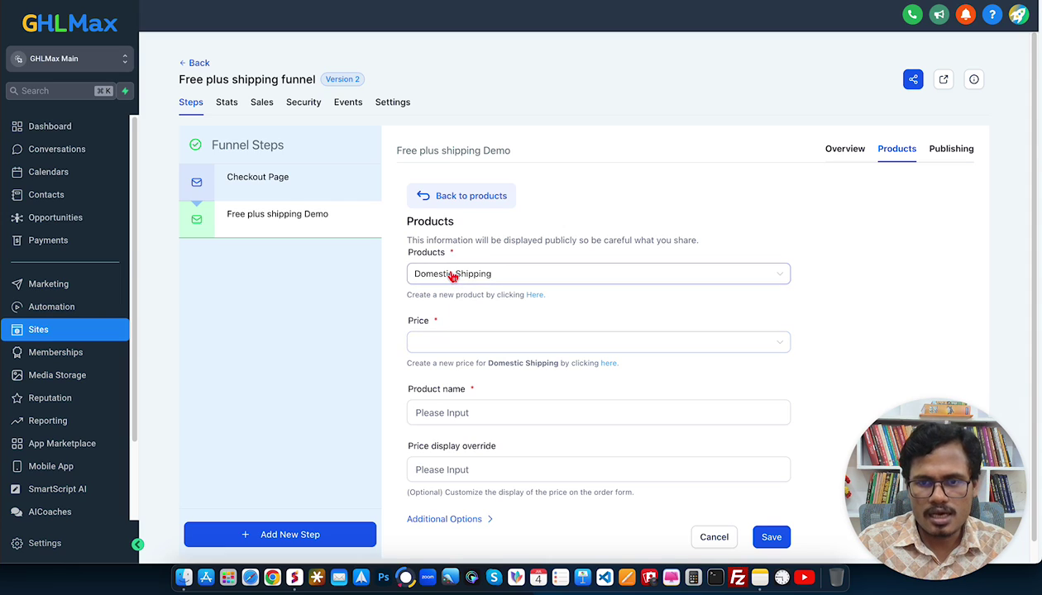
pyautogui.click(468, 343)
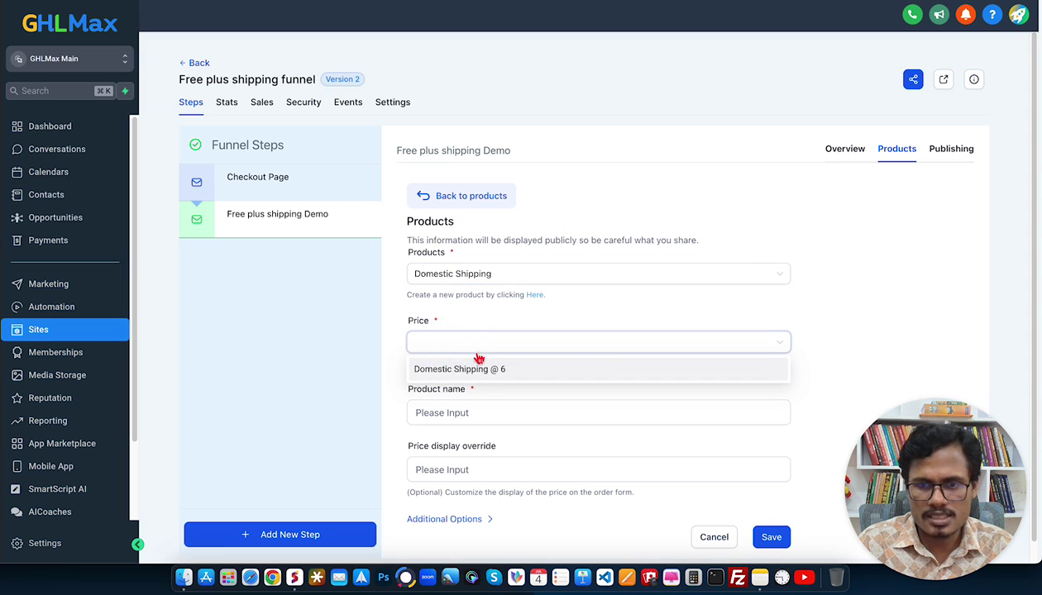
pyautogui.click(487, 371)
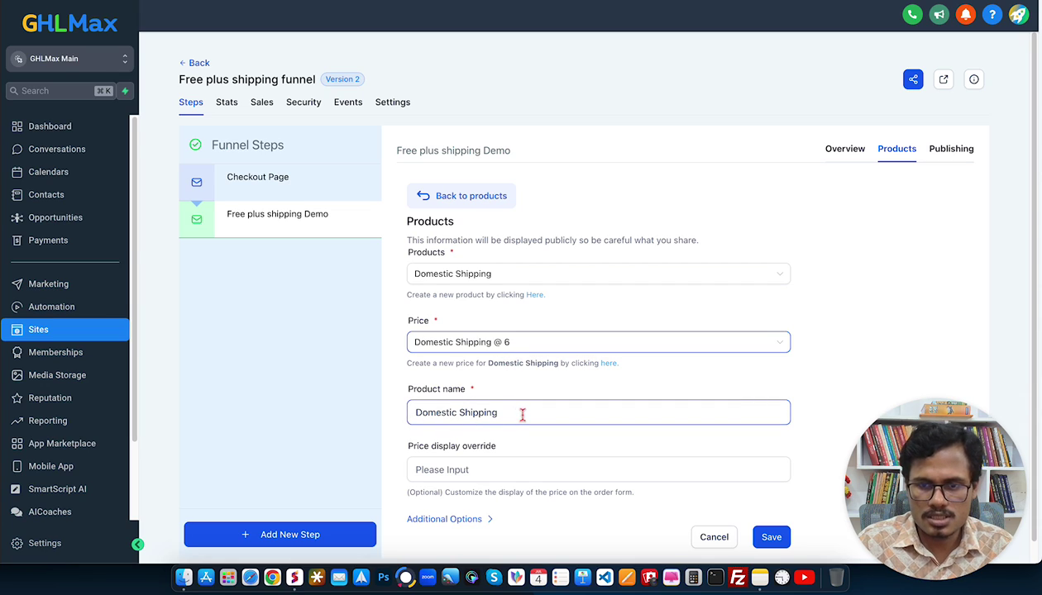
# Set the Domestic Shipping price display override to $7.00 and save the product.
pyautogui.click(456, 470)
pyautogui.write('$7.00')
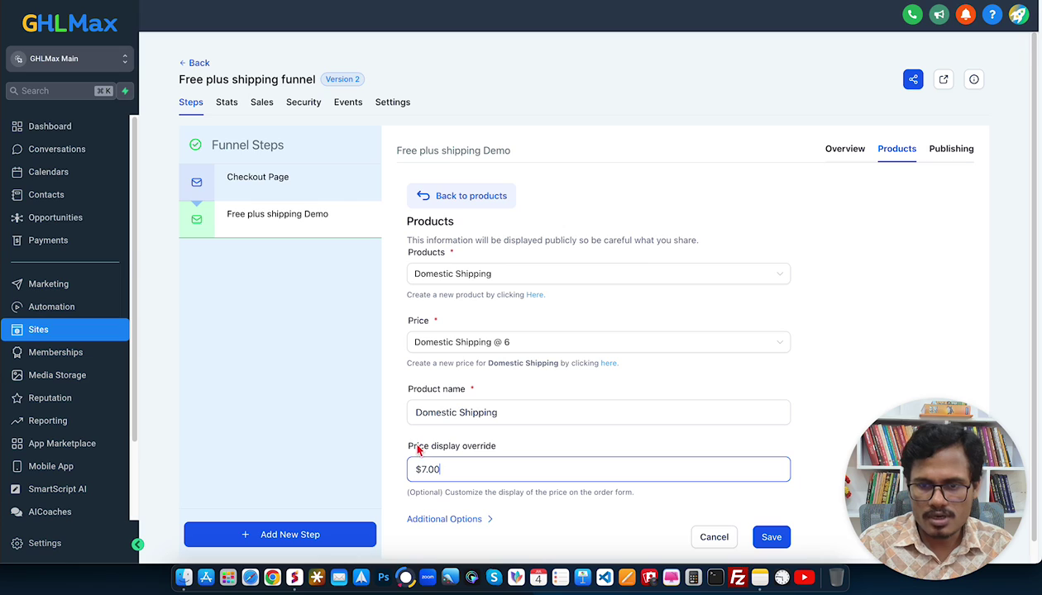
pyautogui.click(781, 541)
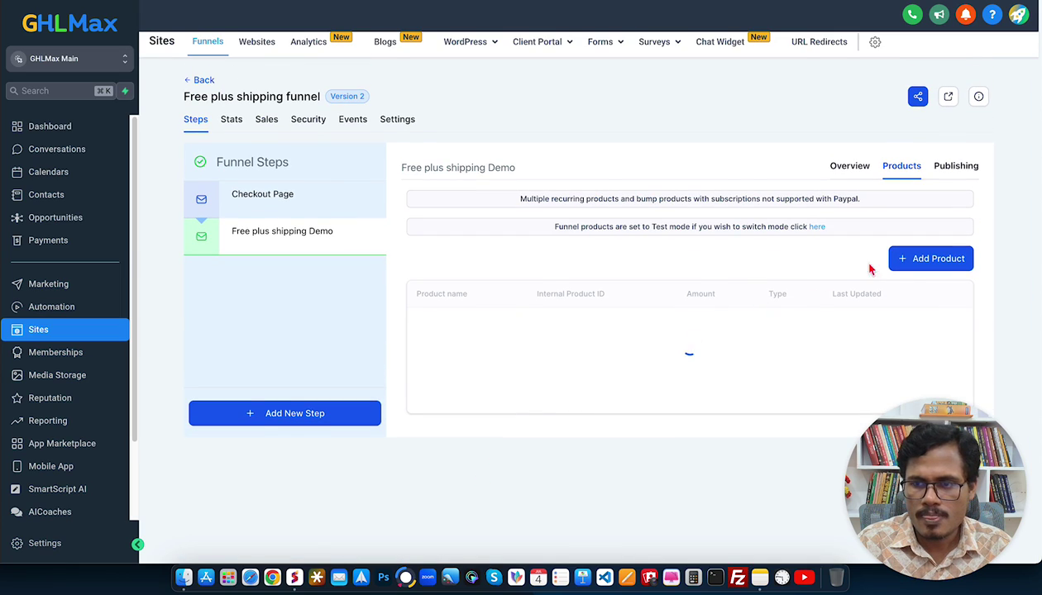
# Start a third product for the funnel step, choosing International Shipping with the price International Shipping @ 18.
pyautogui.click(929, 233)
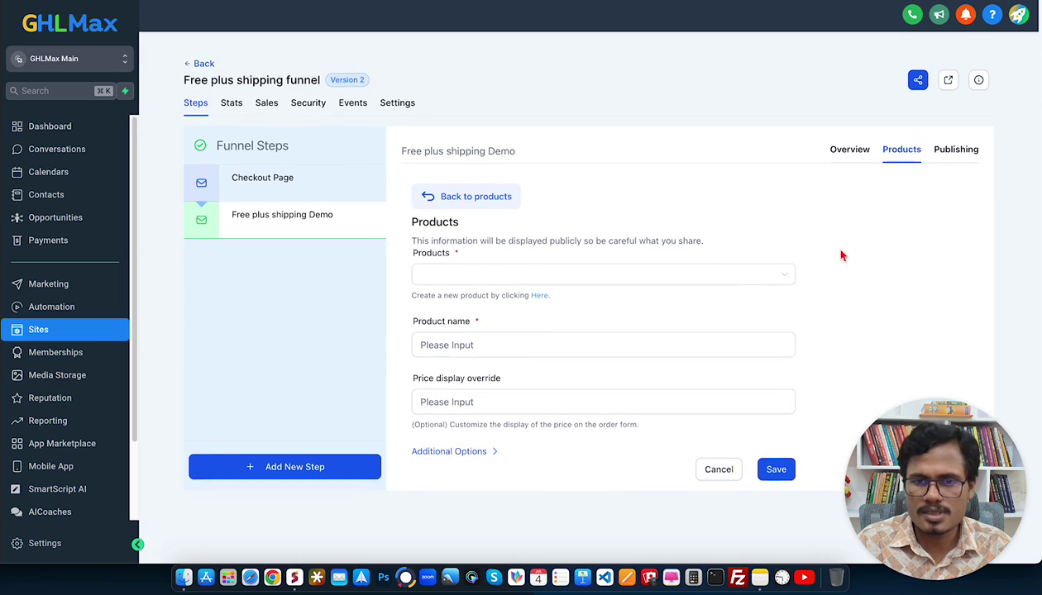
pyautogui.click(514, 274)
pyautogui.click(475, 325)
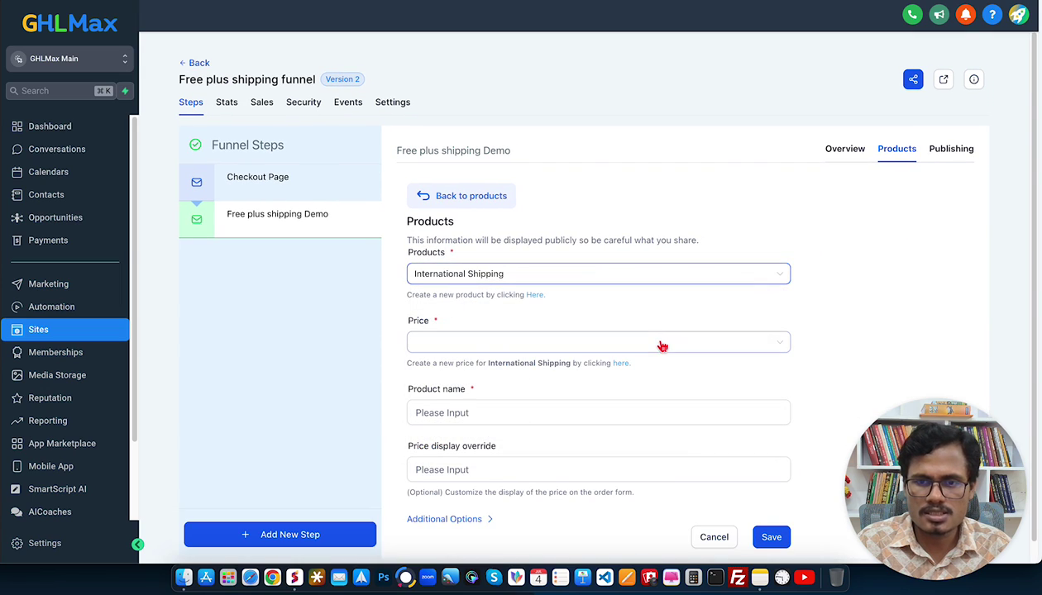
pyautogui.click(519, 345)
pyautogui.click(498, 368)
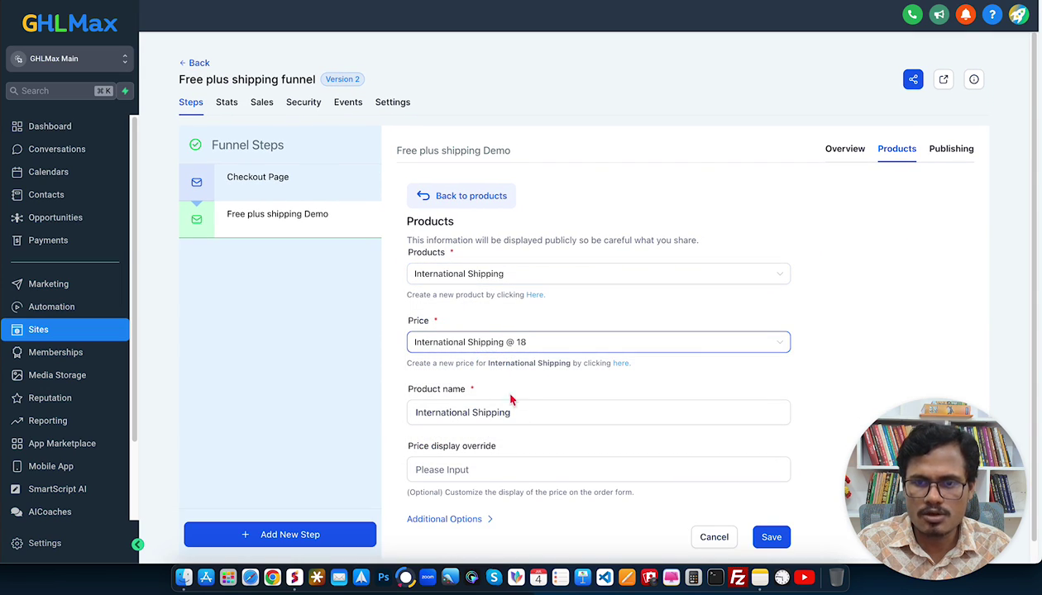
# Set the International Shipping price display override to $19.00 and save the product.
pyautogui.click(446, 470)
pyautogui.write('19.00')
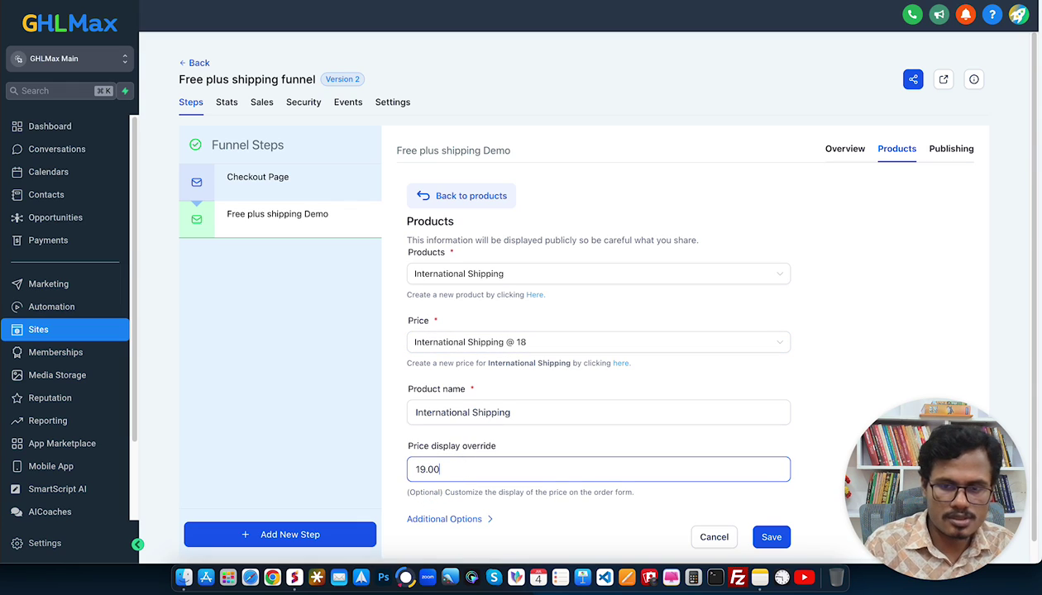
pyautogui.write('$')
pyautogui.click(777, 537)
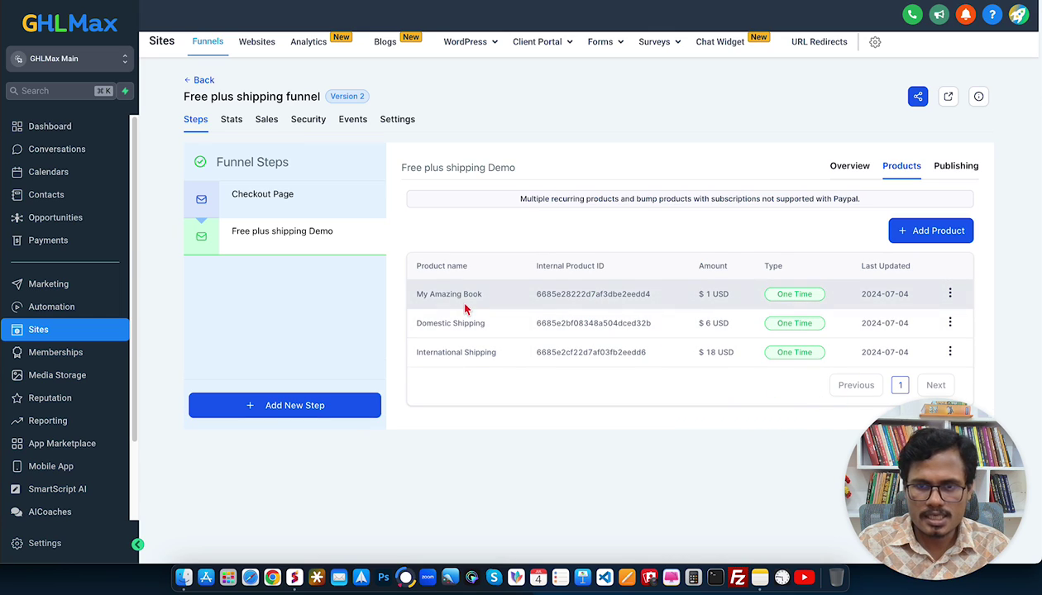
# Review the names and amounts of the book, Domestic Shipping and International Shipping in the funnel step's product list.
pyautogui.moveTo(415, 293); pyautogui.dragTo(488, 294)
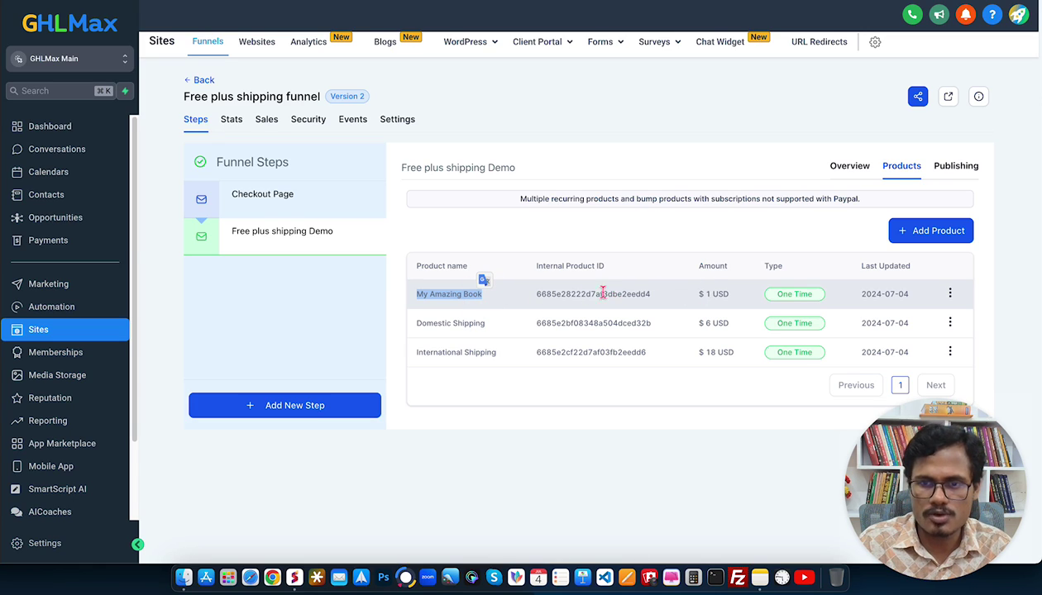
pyautogui.click(488, 321)
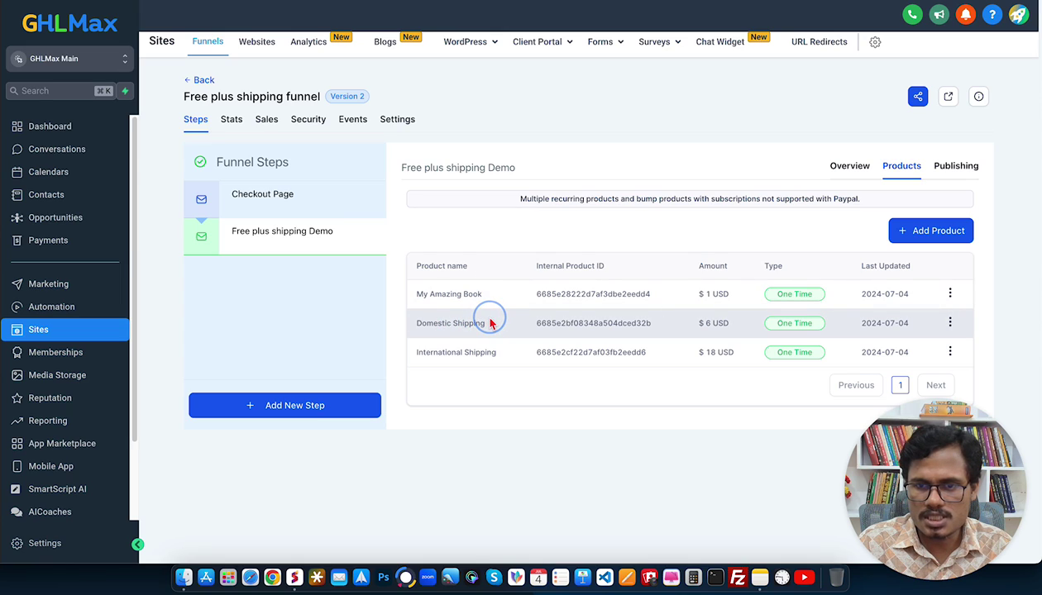
pyautogui.click(709, 322)
pyautogui.moveTo(709, 322); pyautogui.dragTo(705, 321)
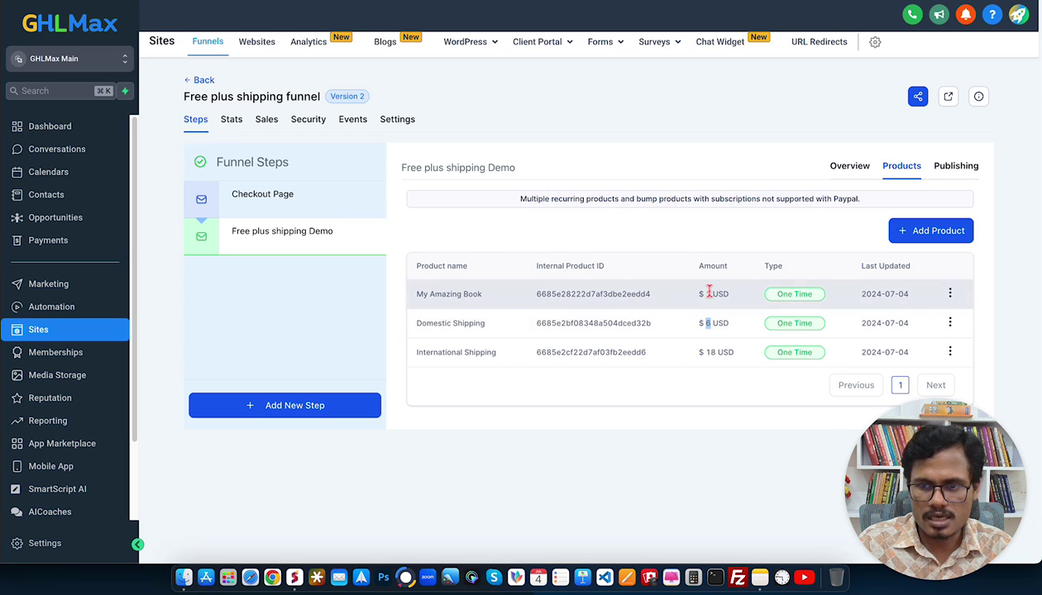
pyautogui.moveTo(710, 292); pyautogui.dragTo(707, 291)
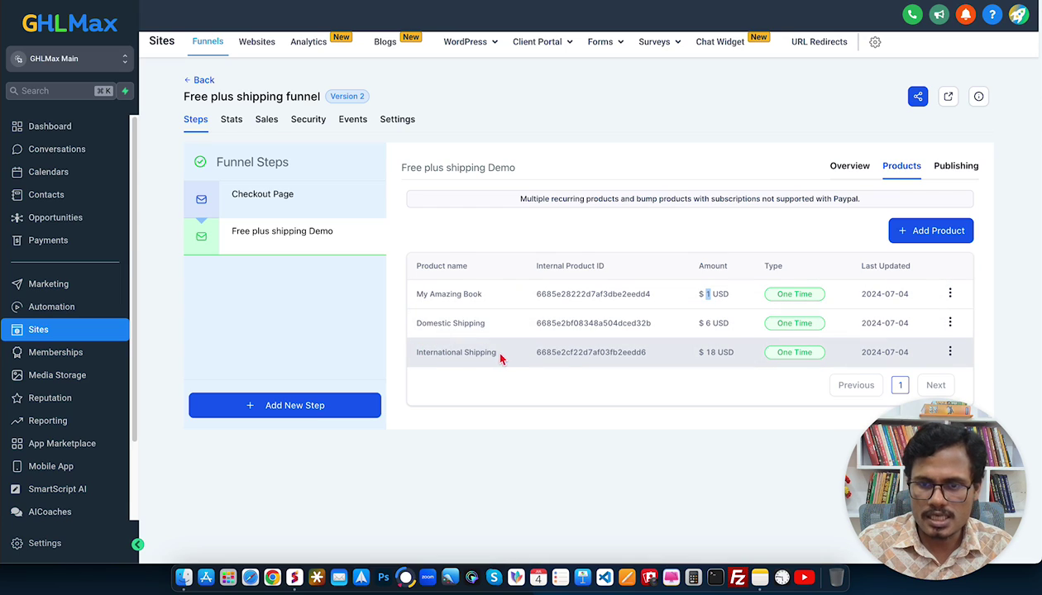
pyautogui.moveTo(717, 351); pyautogui.dragTo(705, 350)
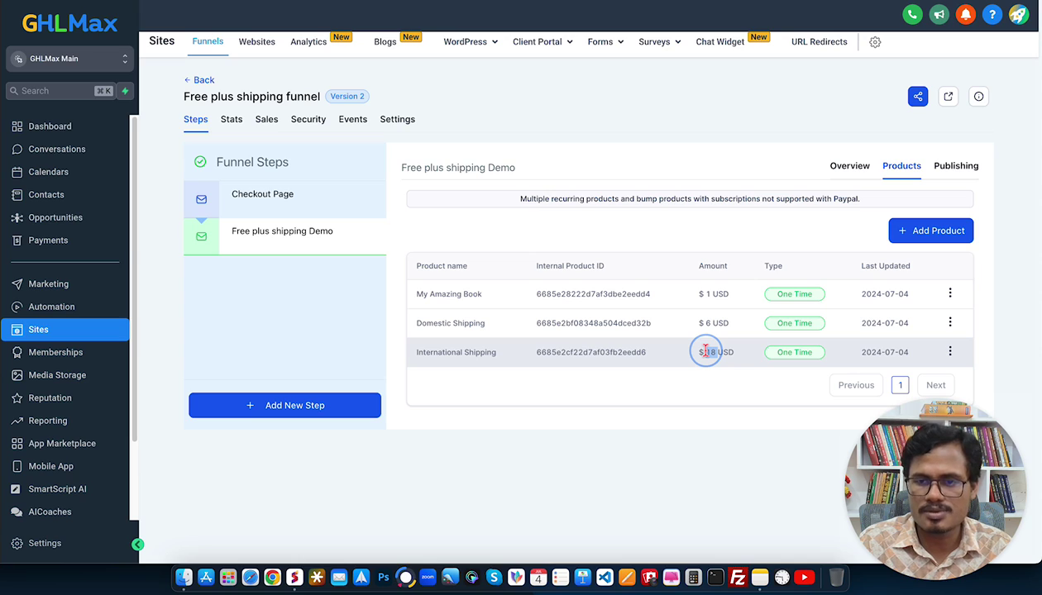
pyautogui.click(708, 353)
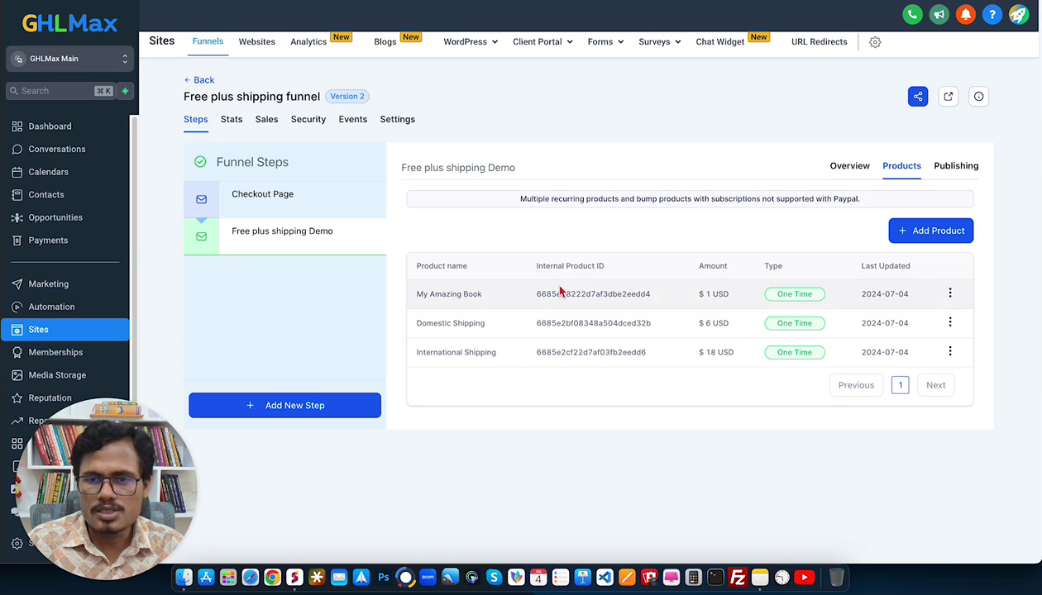
# Copy the Domestic Shipping internal product ID into the Notes app under "Domestic product id:".
pyautogui.moveTo(536, 269); pyautogui.dragTo(612, 266)
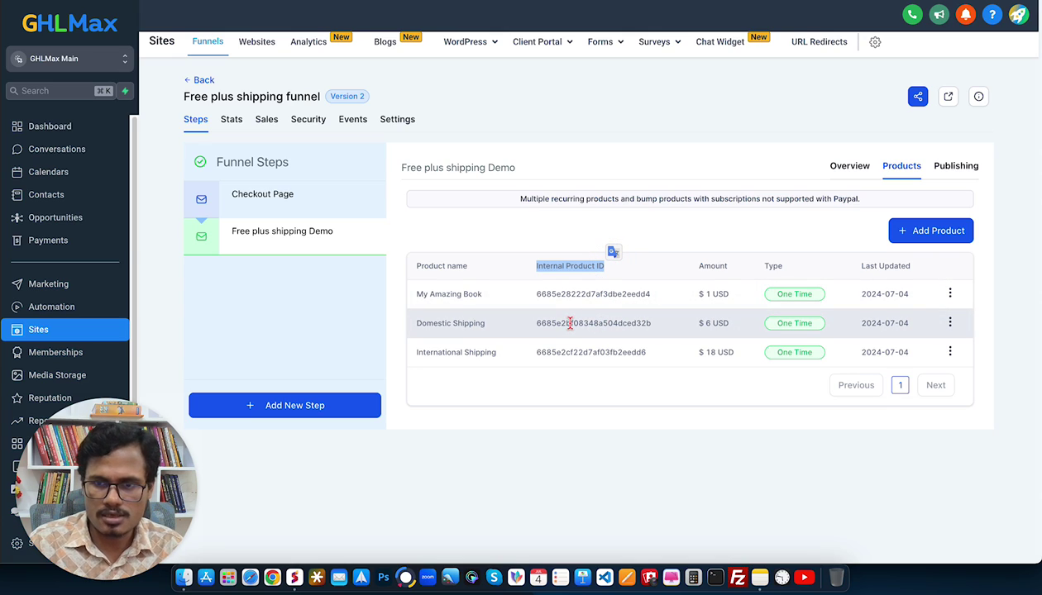
pyautogui.moveTo(535, 324); pyautogui.dragTo(652, 328)
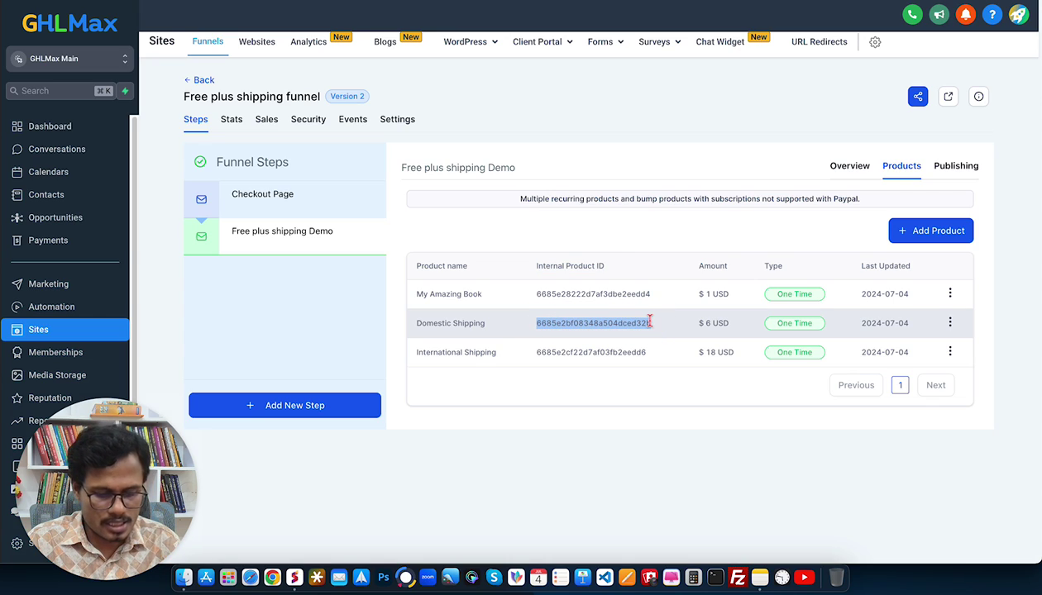
pyautogui.rightClick(613, 323)
pyautogui.click(637, 341)
pyautogui.click(754, 582)
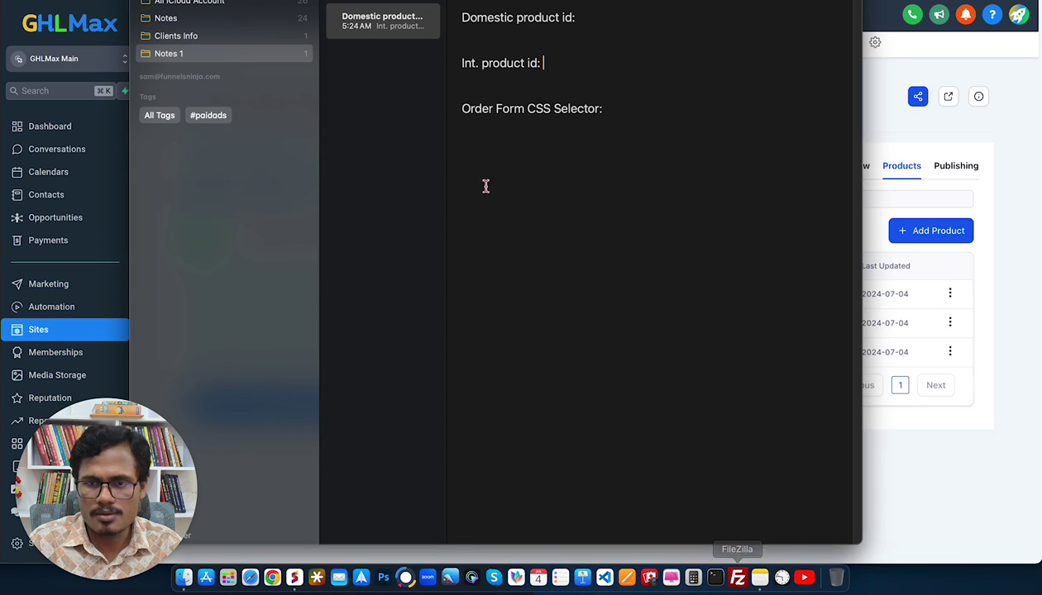
pyautogui.click(579, 38)
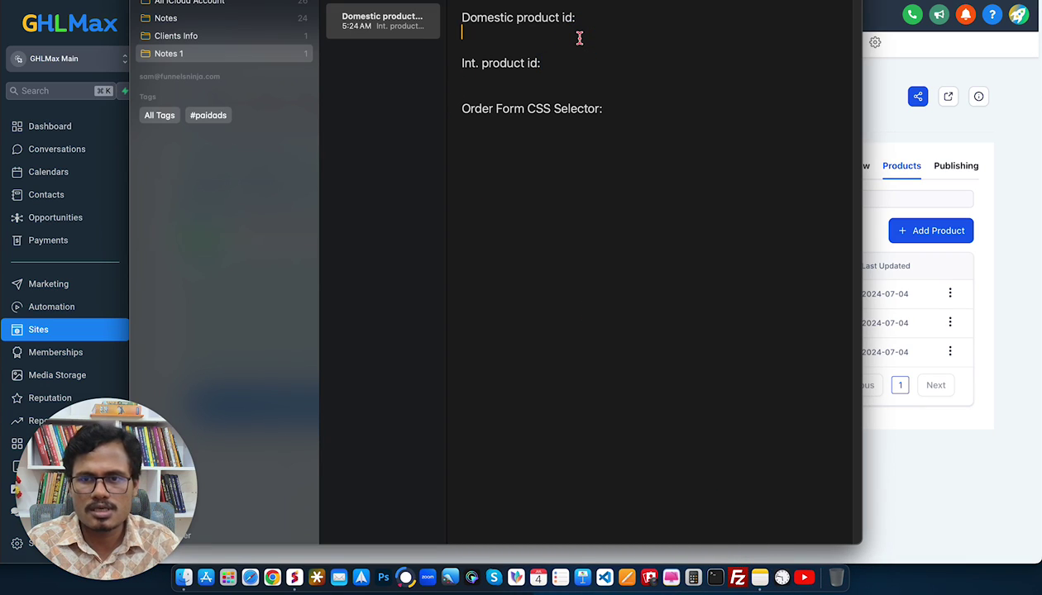
pyautogui.press('super+v')
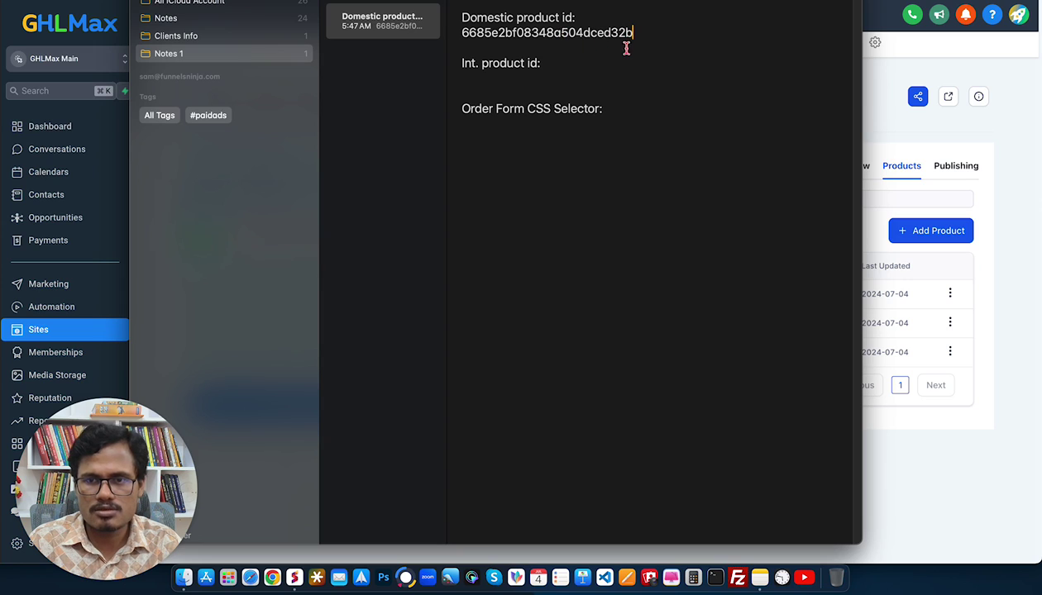
# Copy the International Shipping internal product ID from the funnel's product list into the note under "Int. product id:".
pyautogui.click(940, 472)
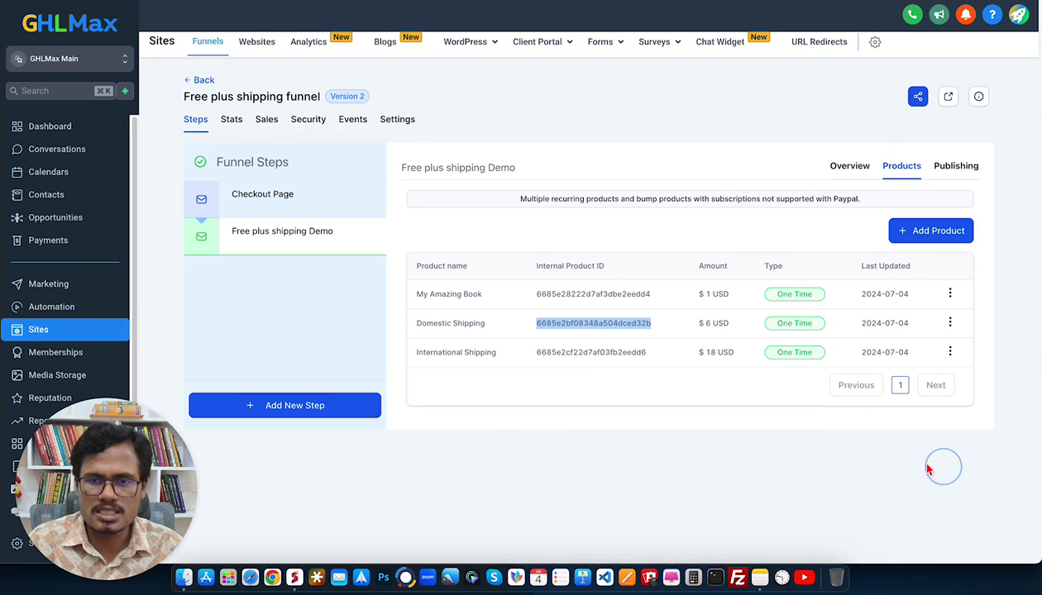
pyautogui.doubleClick(569, 351)
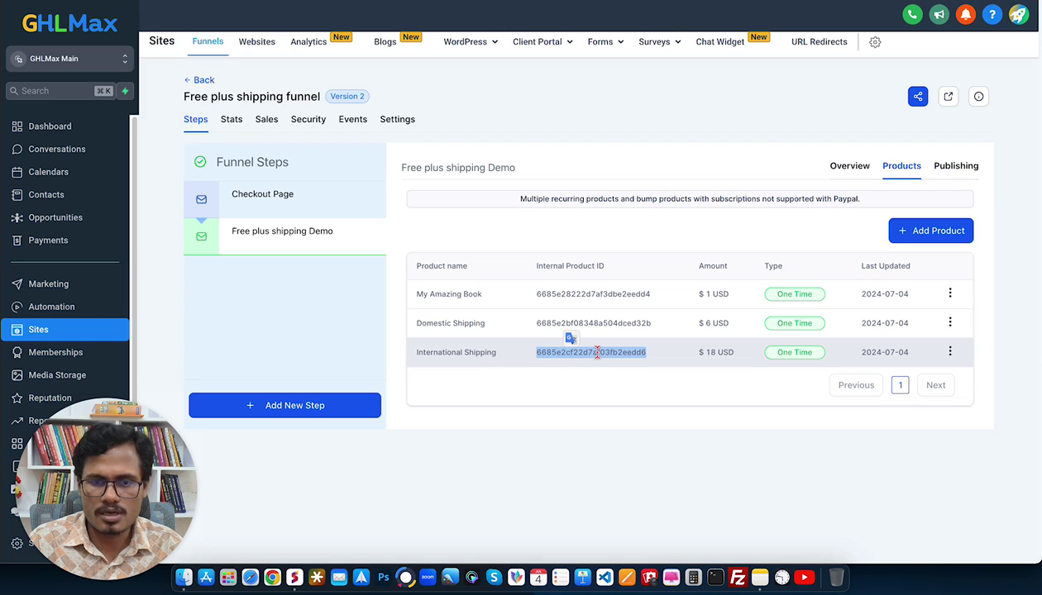
pyautogui.rightClick(597, 352)
pyautogui.click(620, 355)
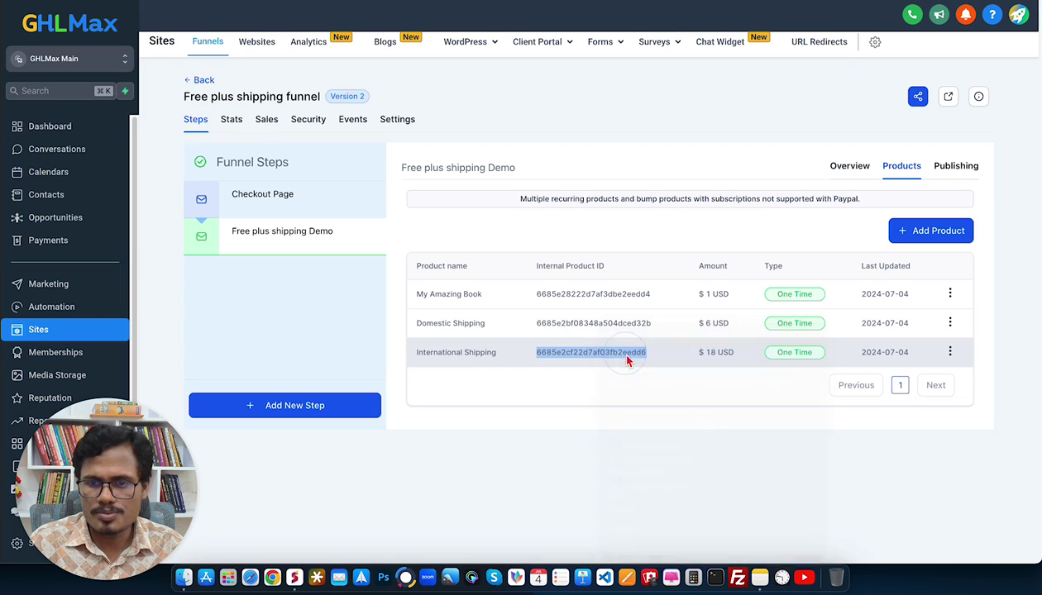
pyautogui.click(757, 576)
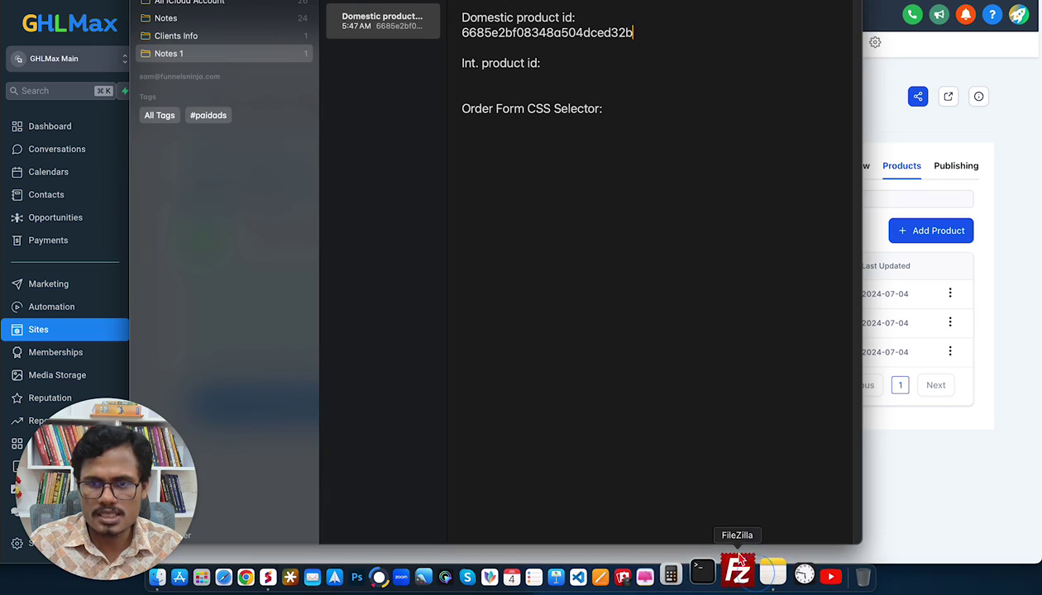
pyautogui.click(516, 74)
pyautogui.press('super+v')
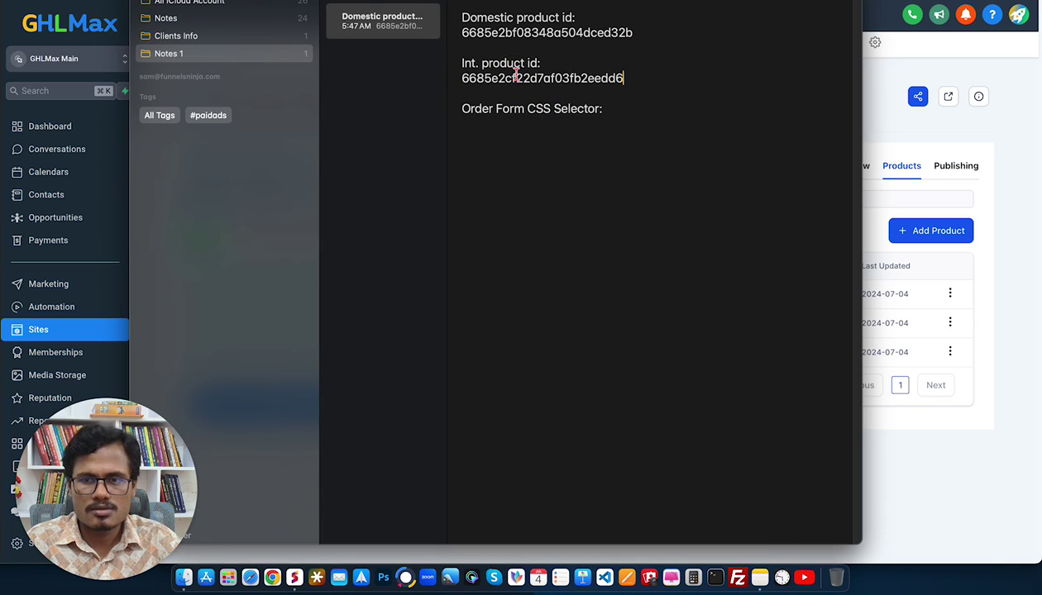
# Return to the funnel in the browser and open the Free plus shipping Demo page for editing in the page builder.
pyautogui.click(978, 468)
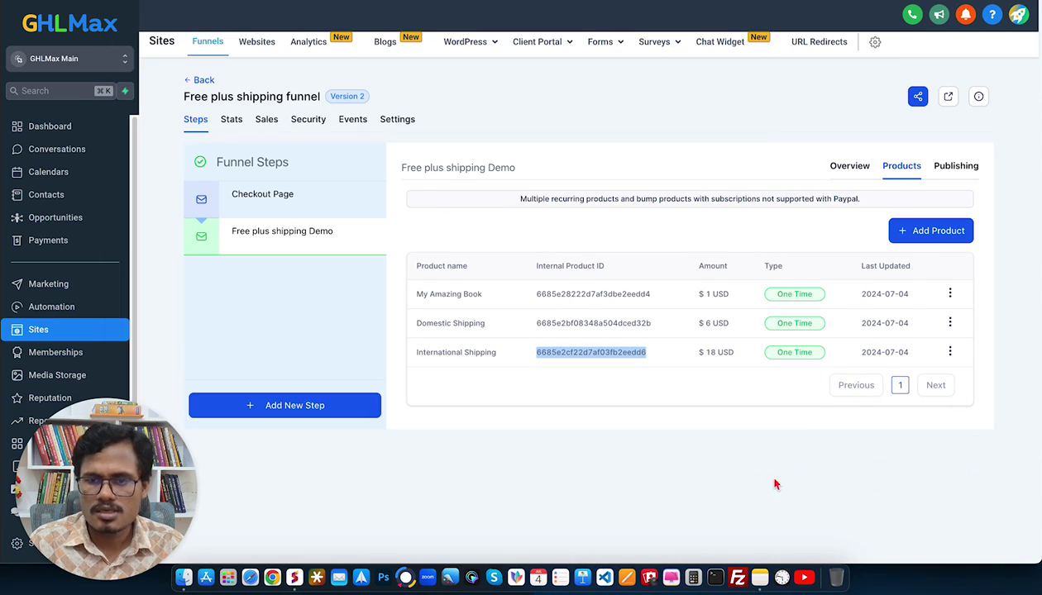
pyautogui.click(591, 459)
pyautogui.click(856, 168)
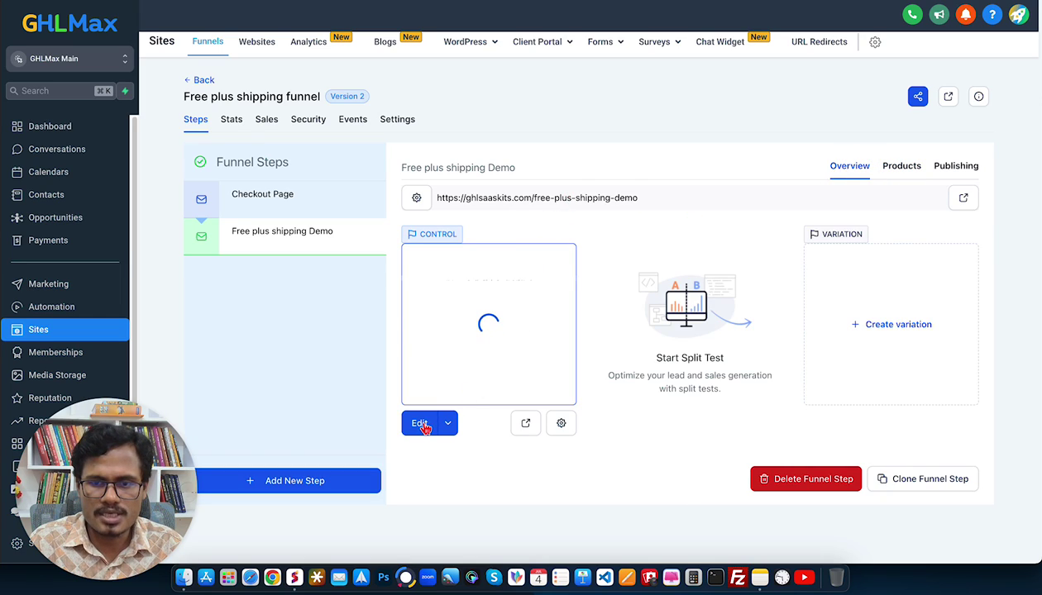
pyautogui.click(420, 426)
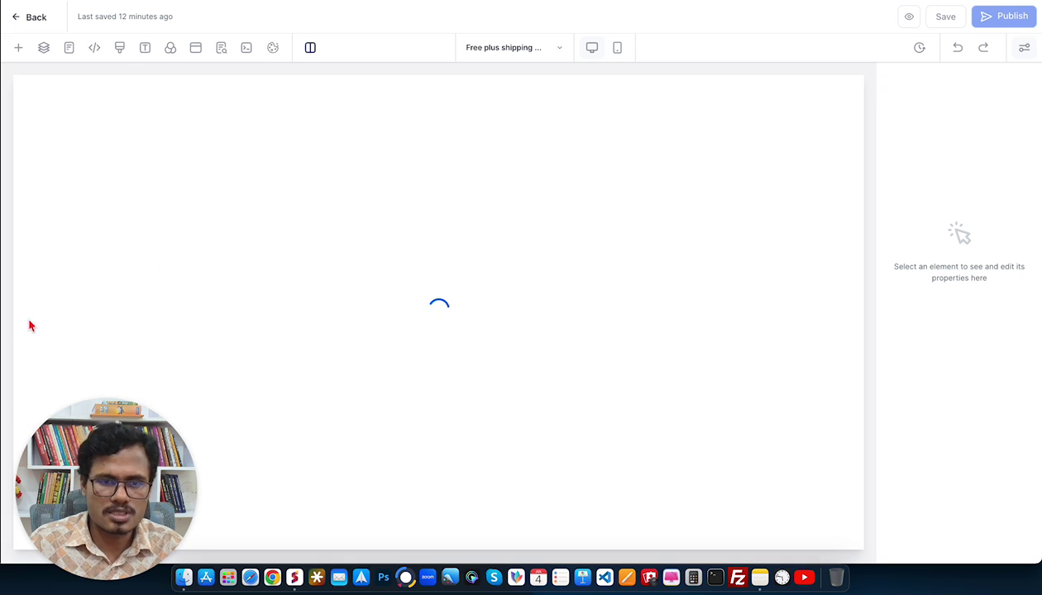
pyautogui.click(2, 314)
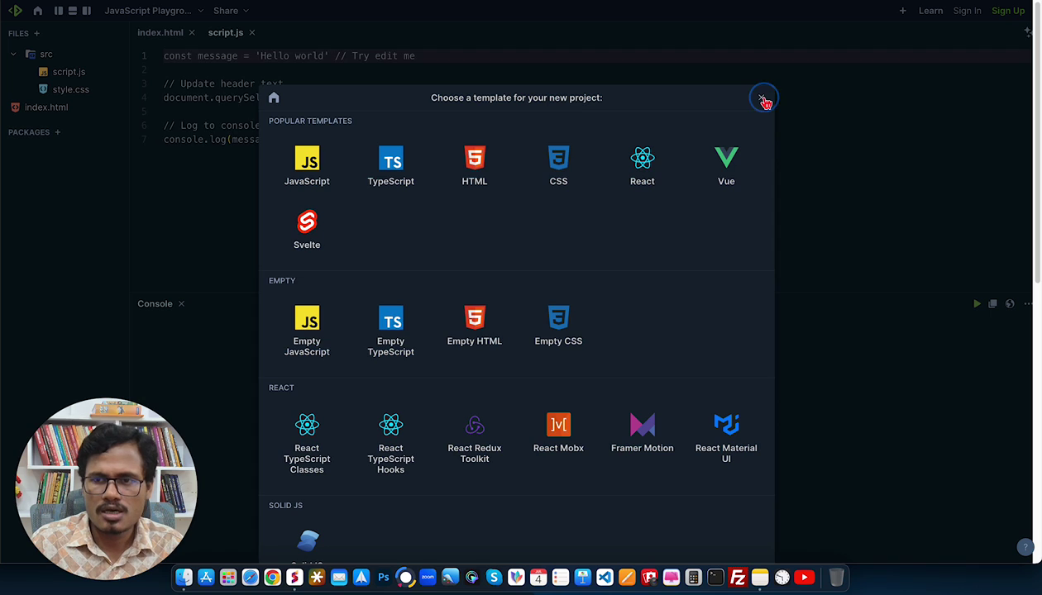
# In the JavaScript playground, dismiss the template chooser and replace all default code in script.js with the copied code.
pyautogui.click(761, 97)
pyautogui.click(281, 140)
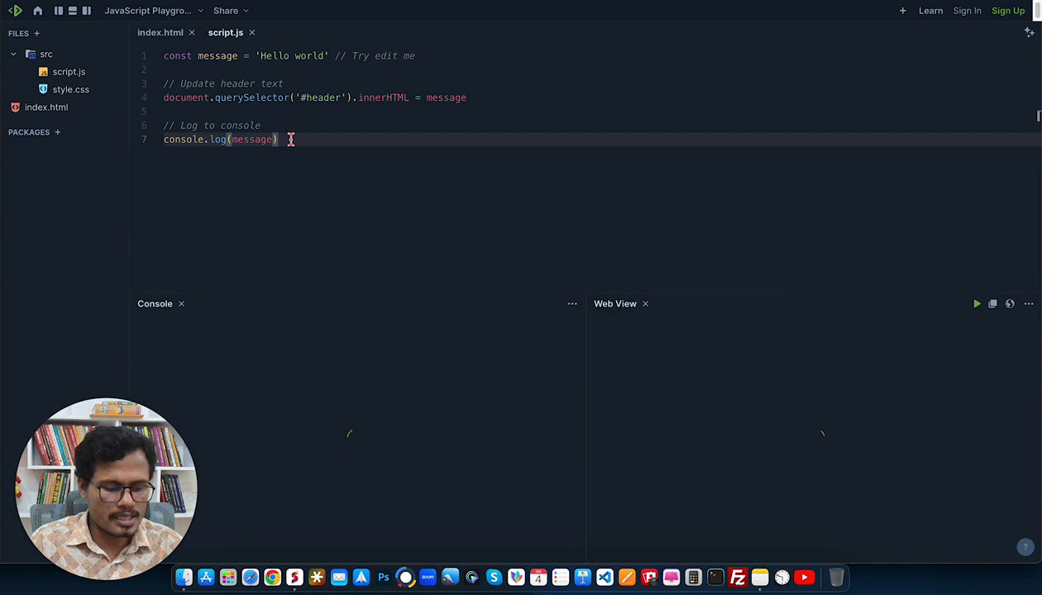
pyautogui.press('super+a')
pyautogui.press('BackSpace')
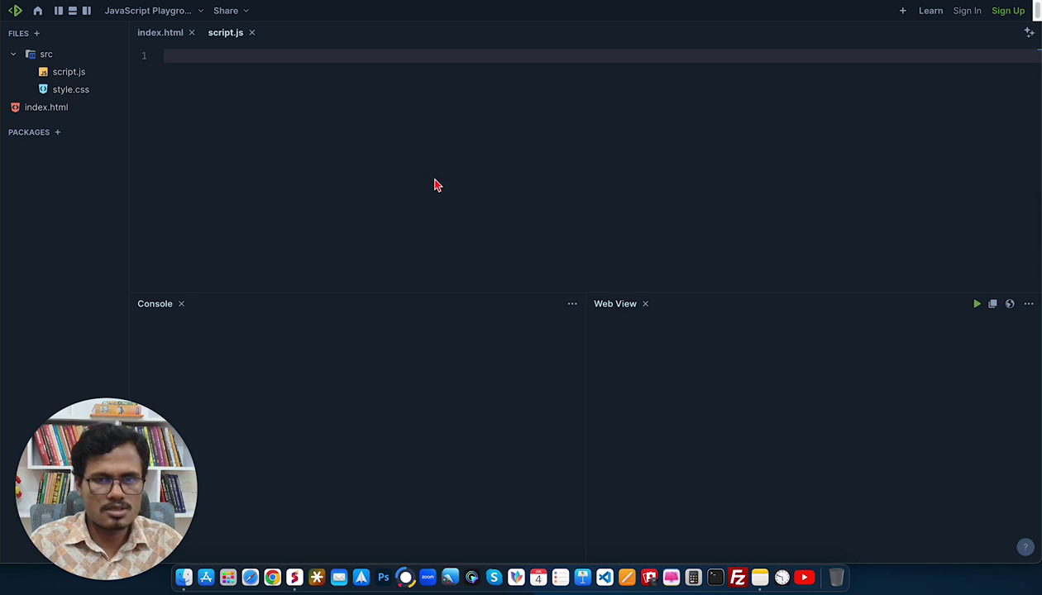
pyautogui.press('super+v')
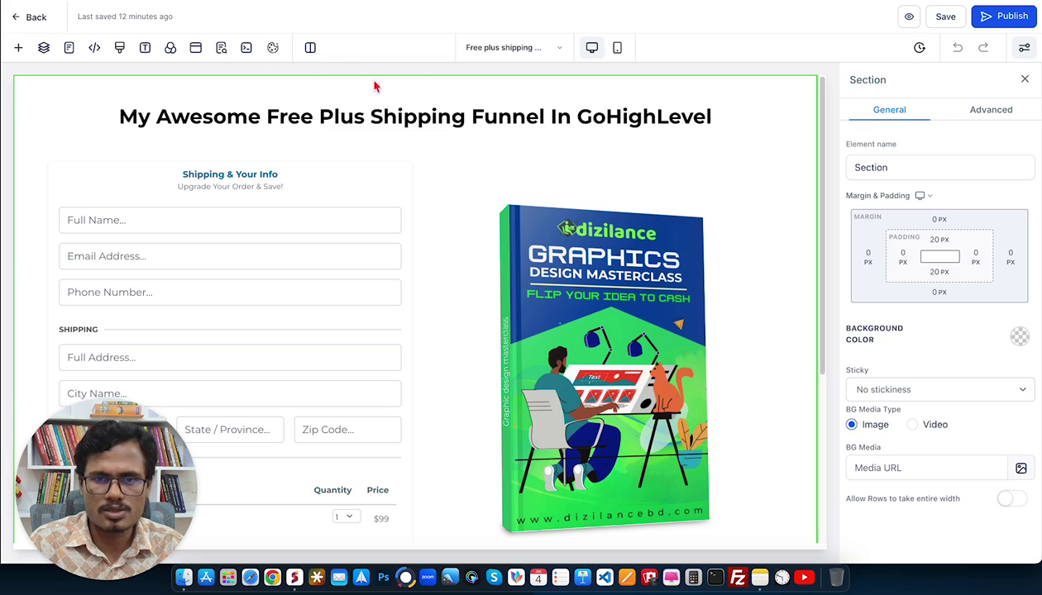
# Copy the One Step Order form's CSS selector from the page builder into the note under "Order Form CSS Selector:".
pyautogui.click(118, 178)
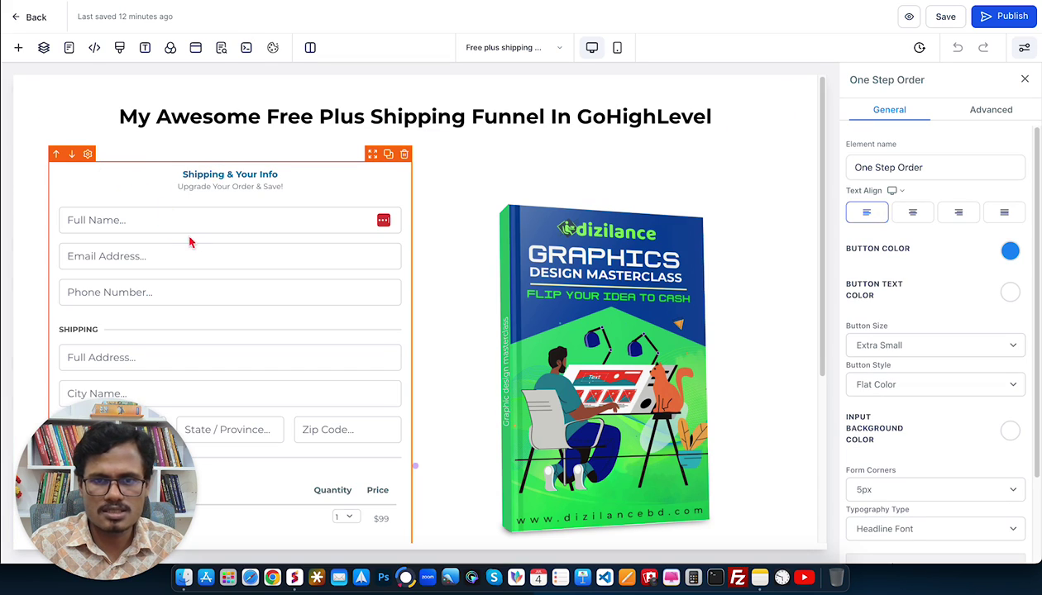
pyautogui.click(992, 112)
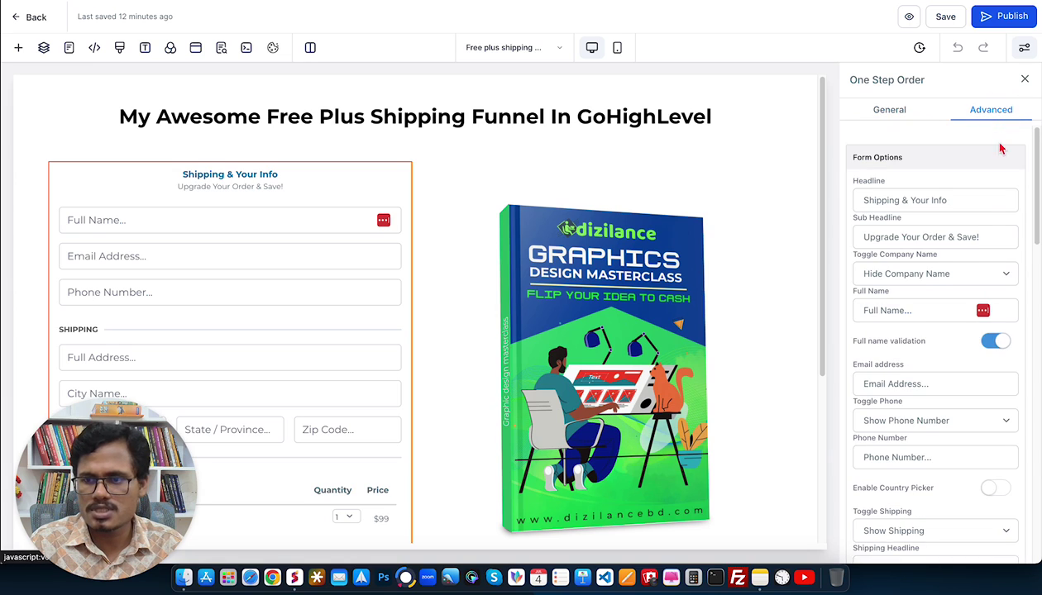
pyautogui.scroll(-15, 977, 279)
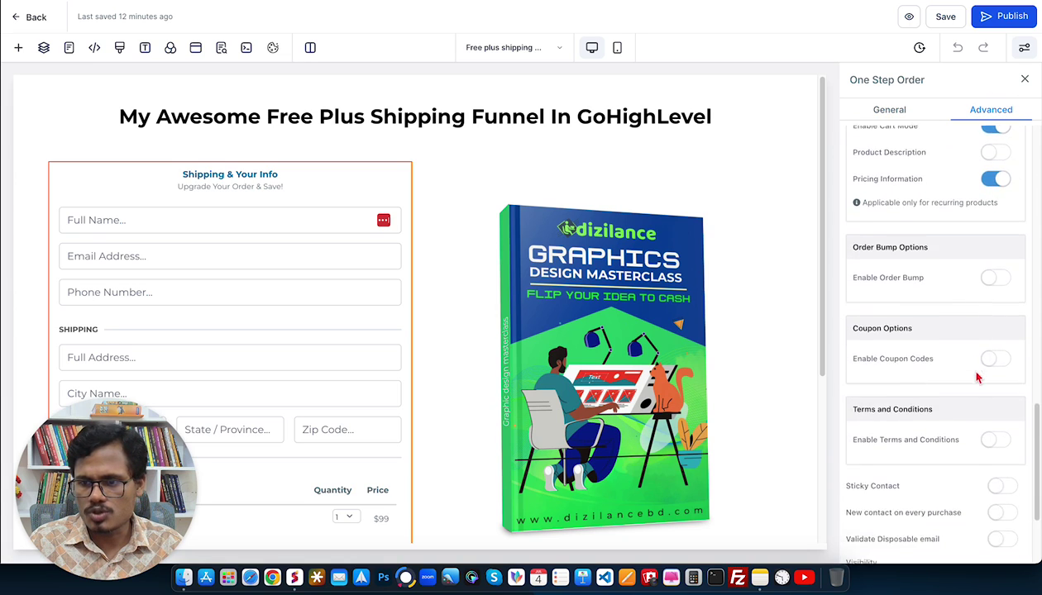
pyautogui.scroll(-4, 977, 374)
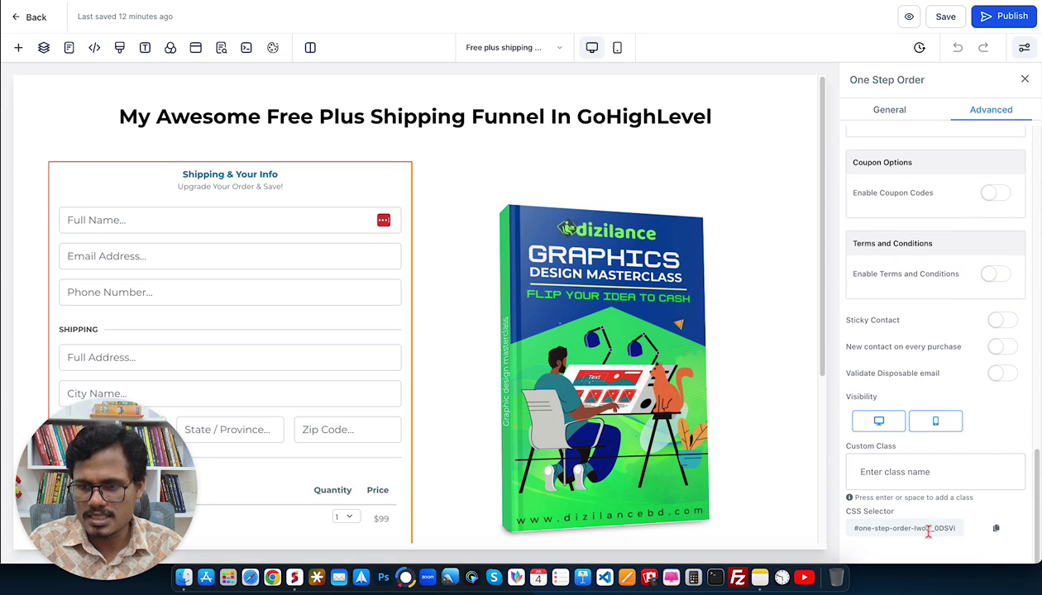
pyautogui.click(995, 527)
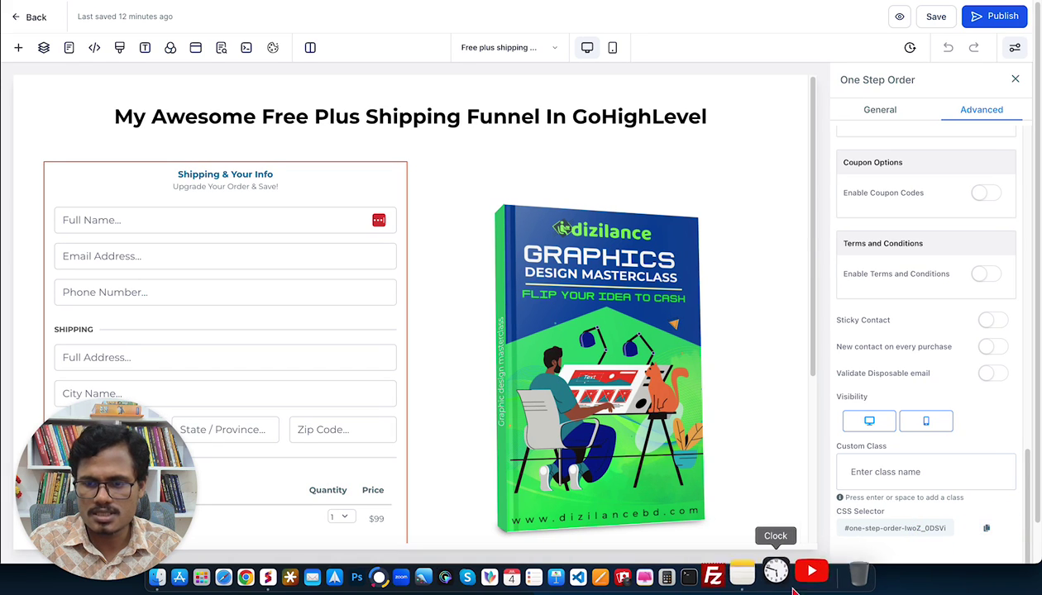
pyautogui.click(761, 577)
pyautogui.click(628, 148)
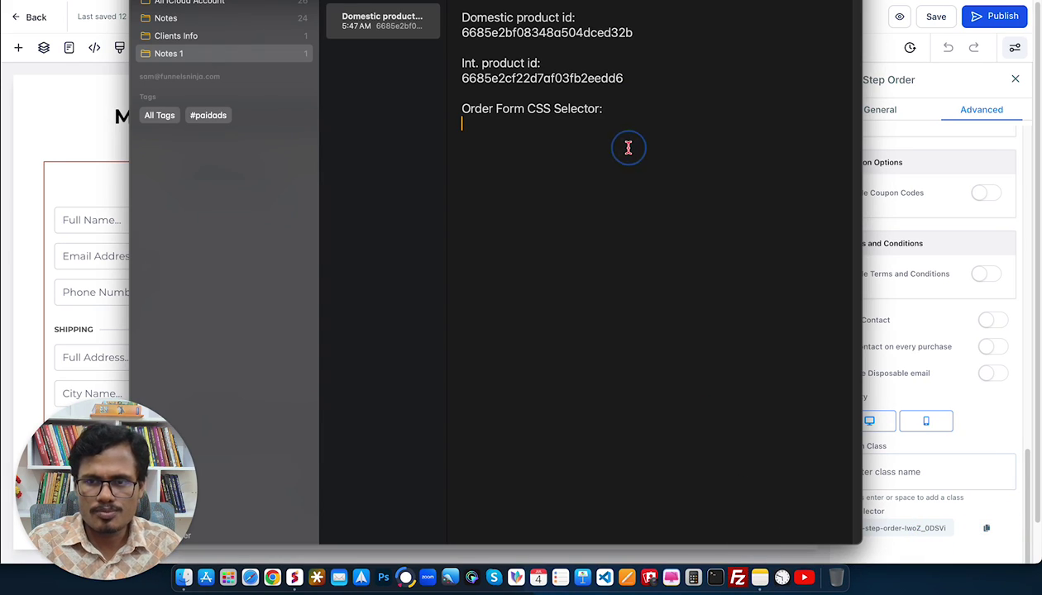
pyautogui.press('super+v')
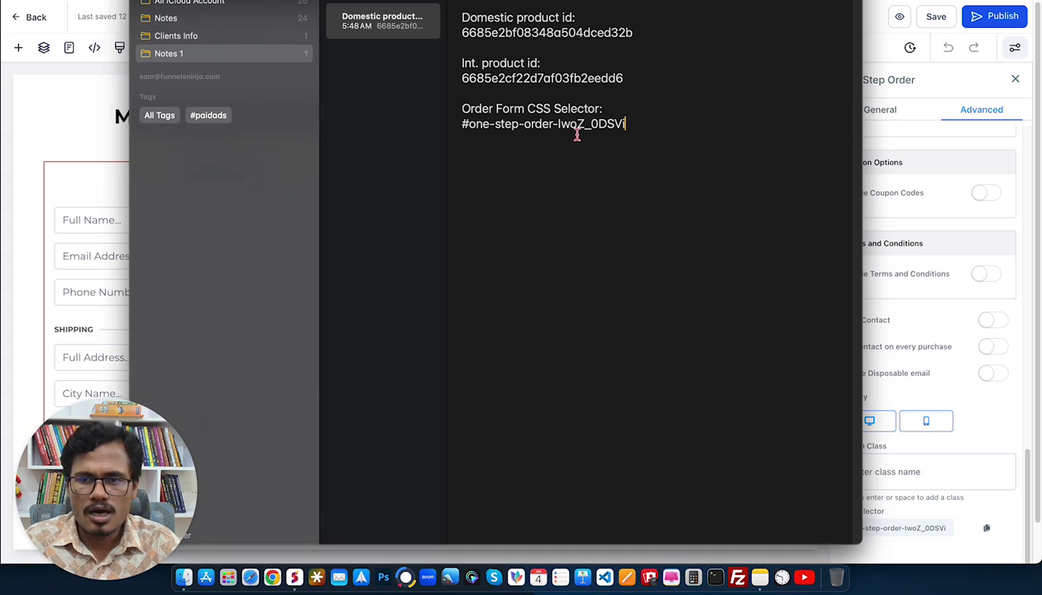
# Trim the order form CSS selector in the note to only the form ID IwoZ_0DSVi by removing the "#one-step-order-" prefix.
pyautogui.moveTo(557, 123); pyautogui.dragTo(630, 123)
pyautogui.click(553, 123)
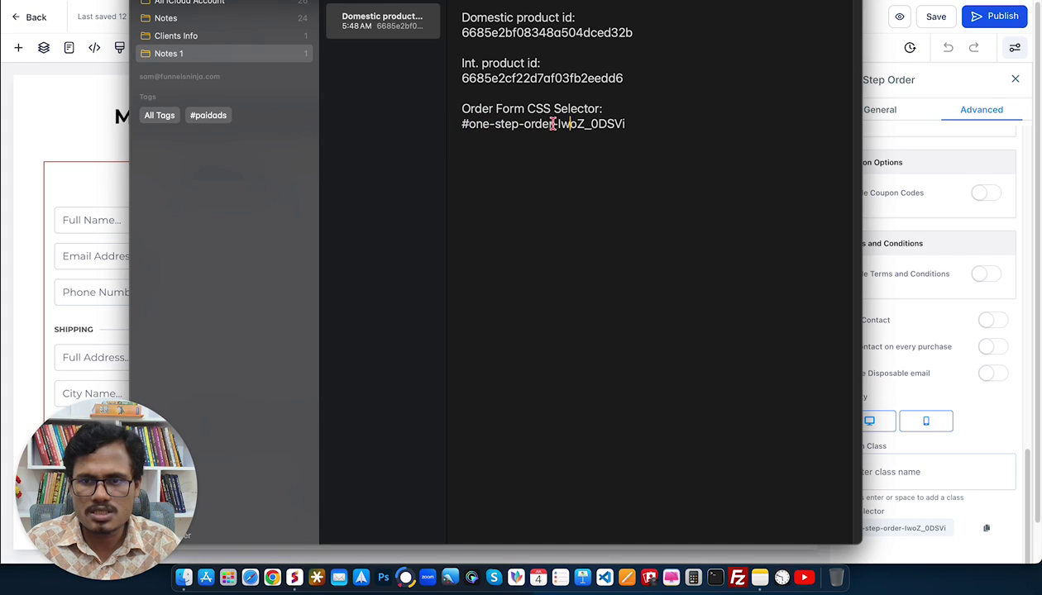
pyautogui.moveTo(560, 123); pyautogui.dragTo(462, 123)
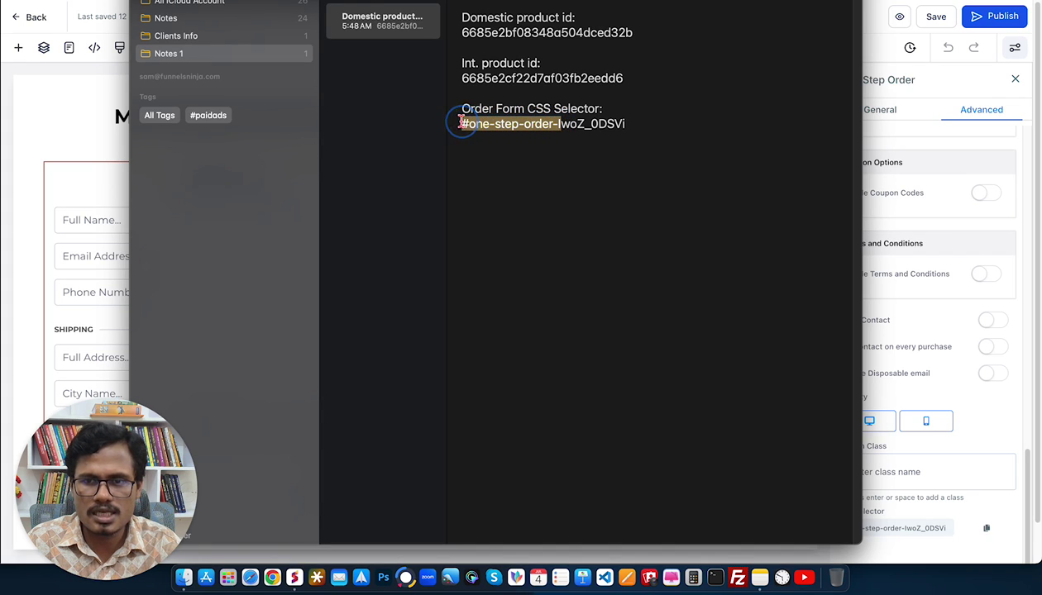
pyautogui.click(560, 123)
pyautogui.moveTo(555, 123); pyautogui.dragTo(458, 123)
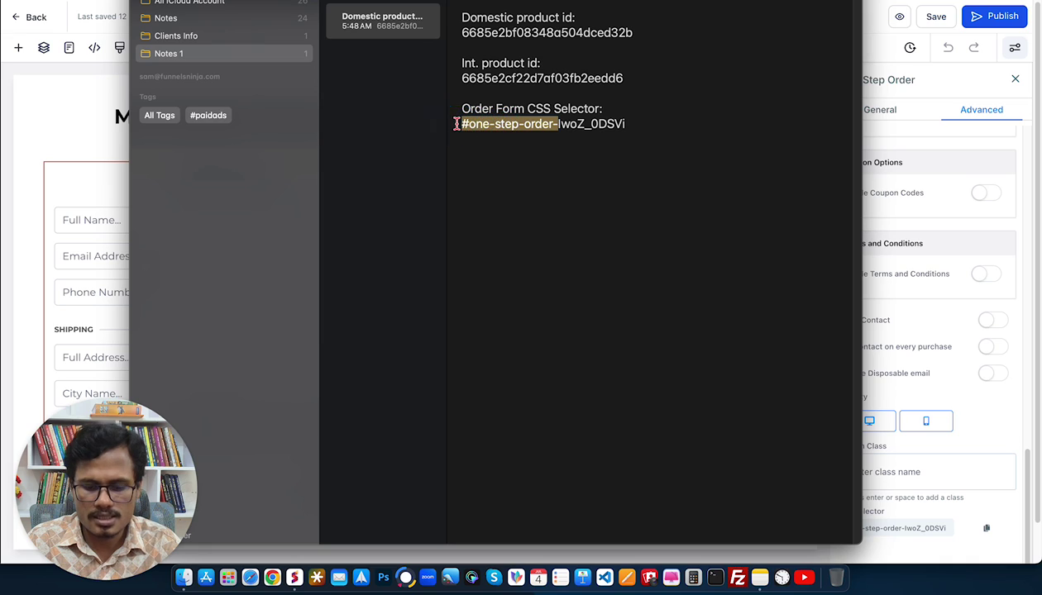
pyautogui.press('BackSpace')
pyautogui.moveTo(556, 124); pyautogui.dragTo(453, 122)
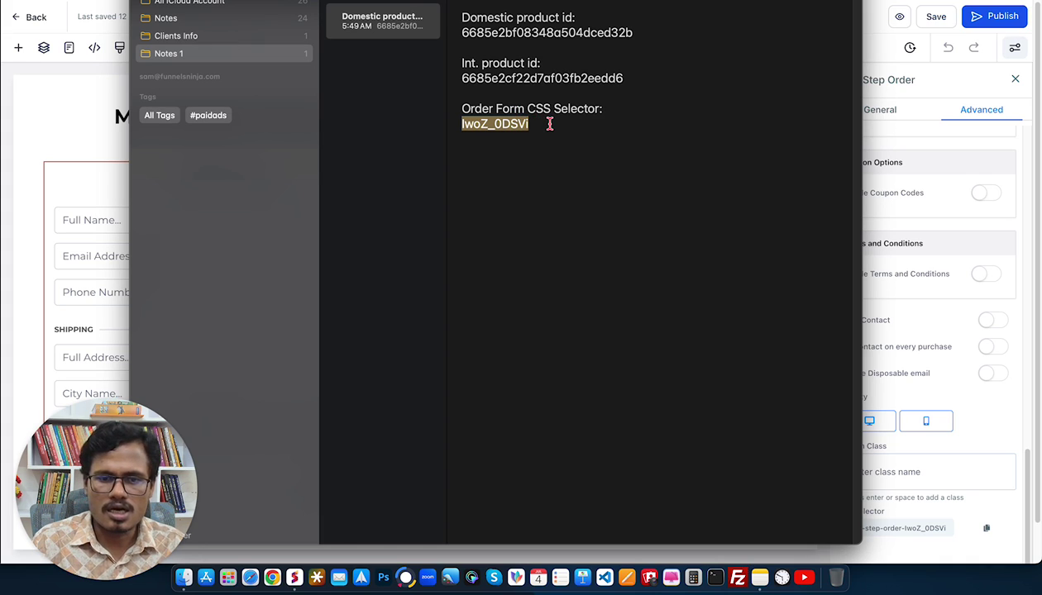
# Copy the domestic product ID from the note and replace the product ID in the playground's secondProductCheckboxSelector with 6685e2bf08348a504dced32b.
pyautogui.moveTo(638, 32); pyautogui.dragTo(454, 31)
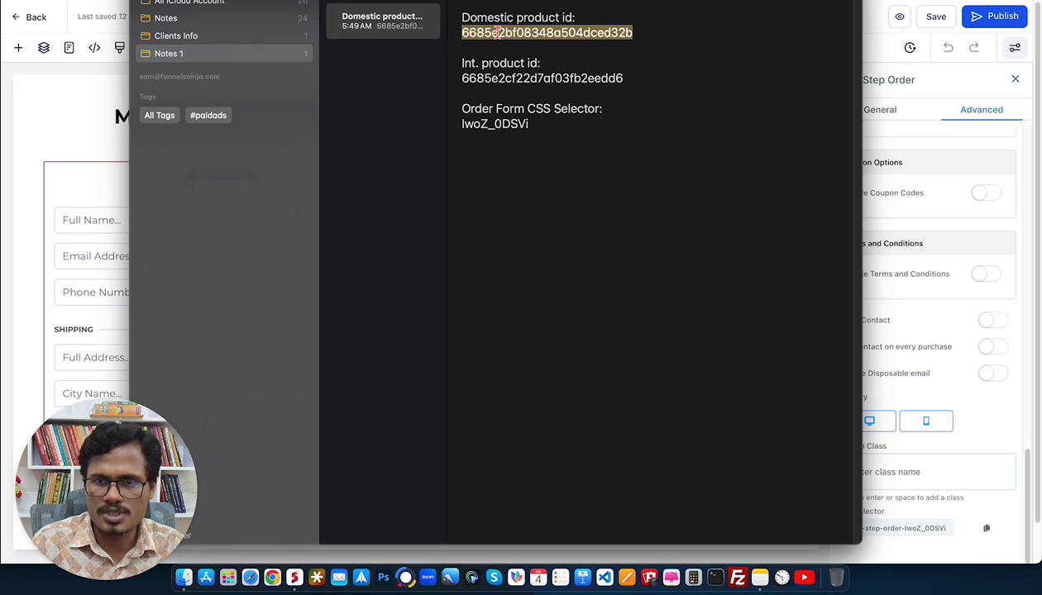
pyautogui.rightClick(526, 31)
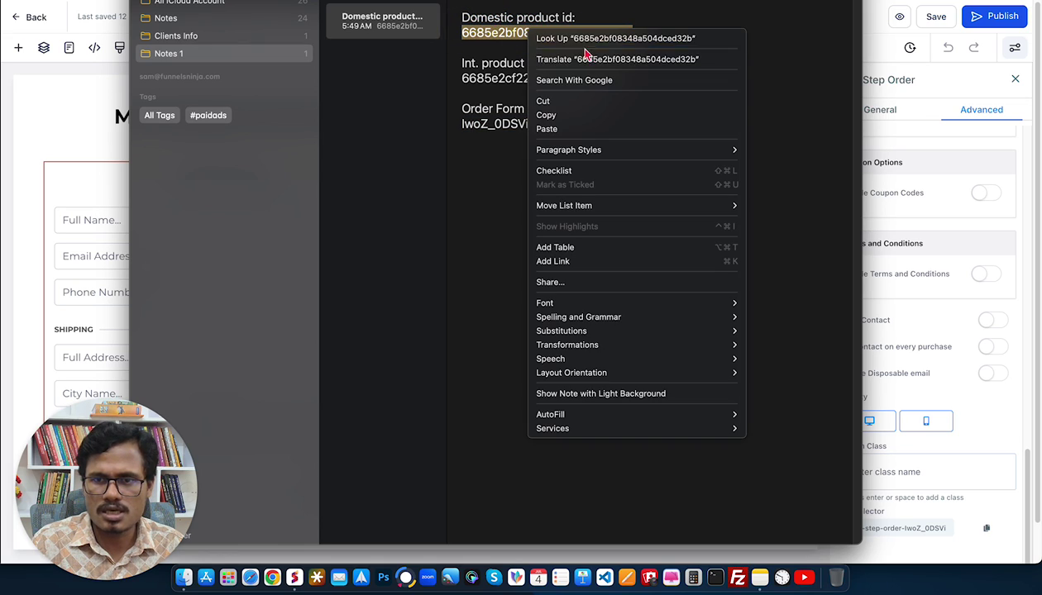
pyautogui.click(557, 115)
pyautogui.click(936, 93)
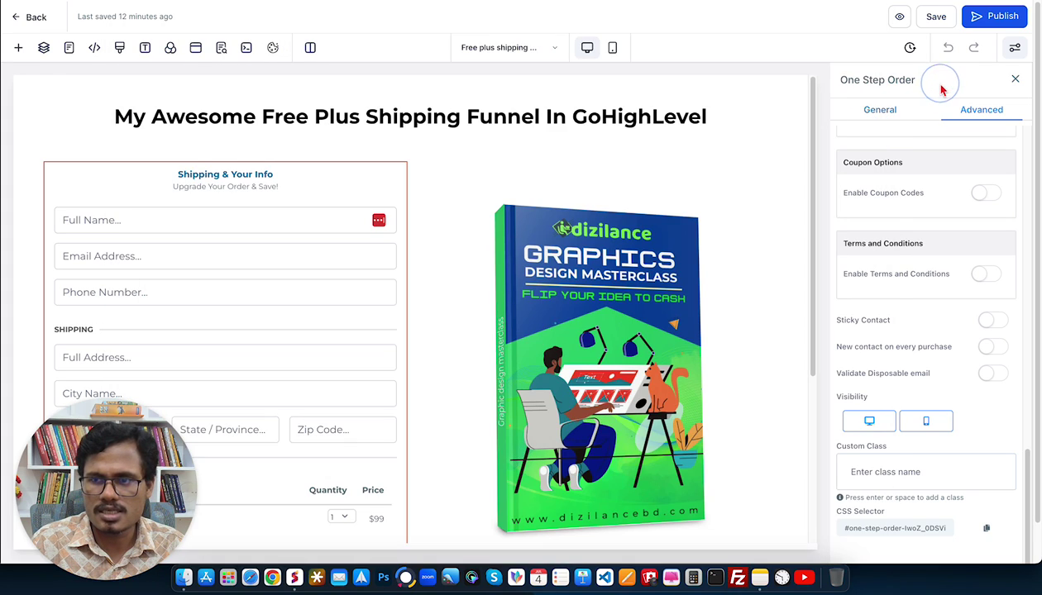
pyautogui.scroll(-3, 344, 297)
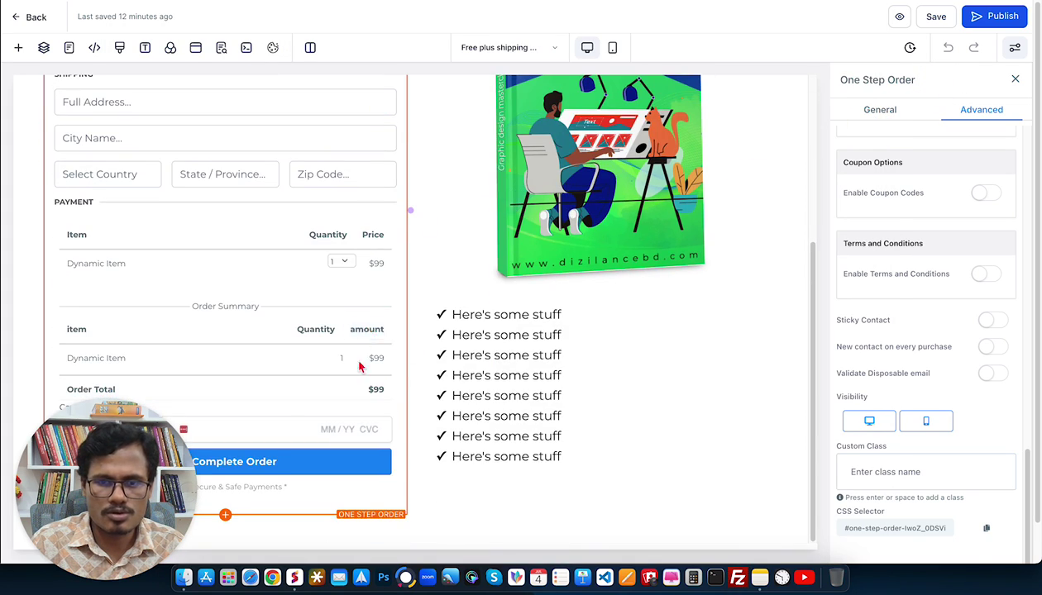
pyautogui.click(228, 516)
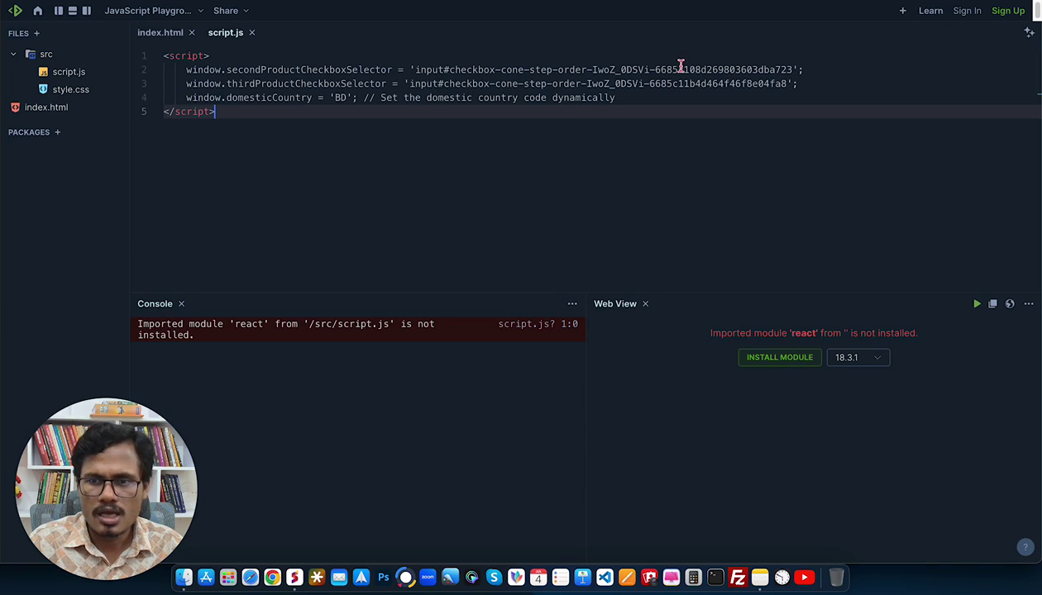
pyautogui.doubleClick(685, 70)
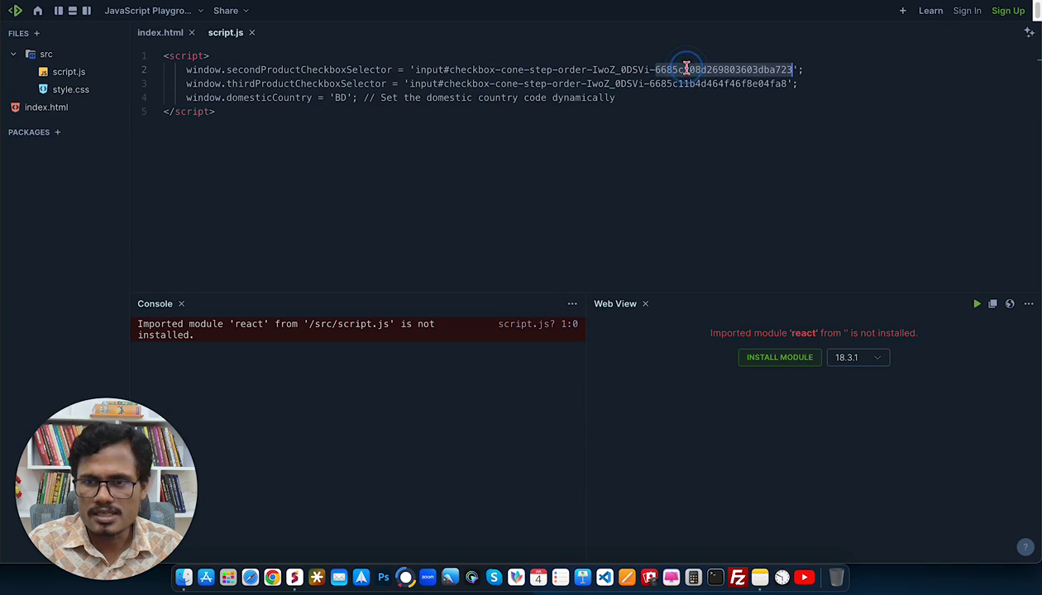
pyautogui.press('BackSpace')
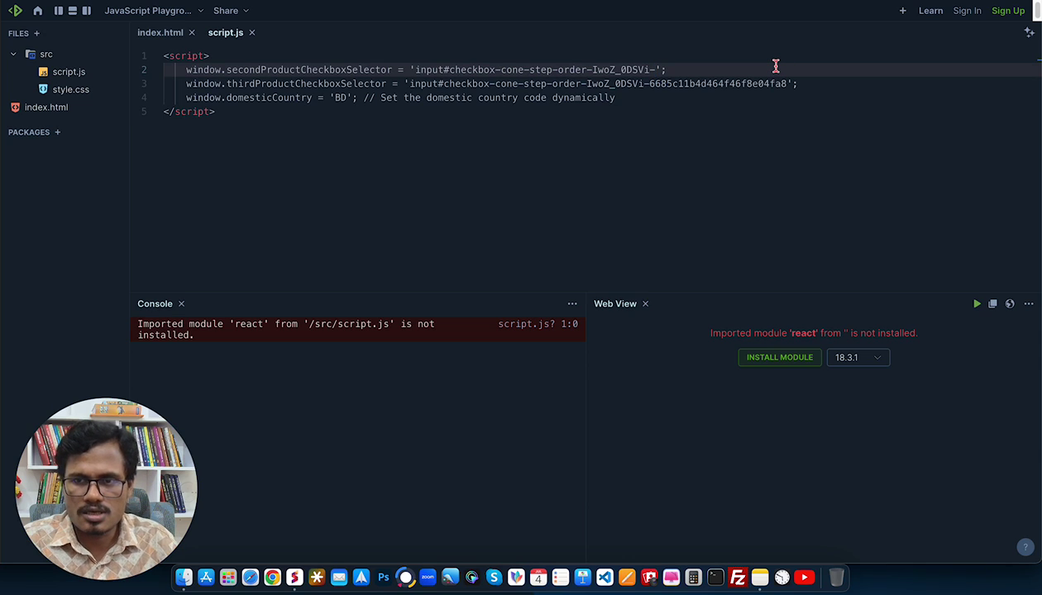
pyautogui.press('super+v')
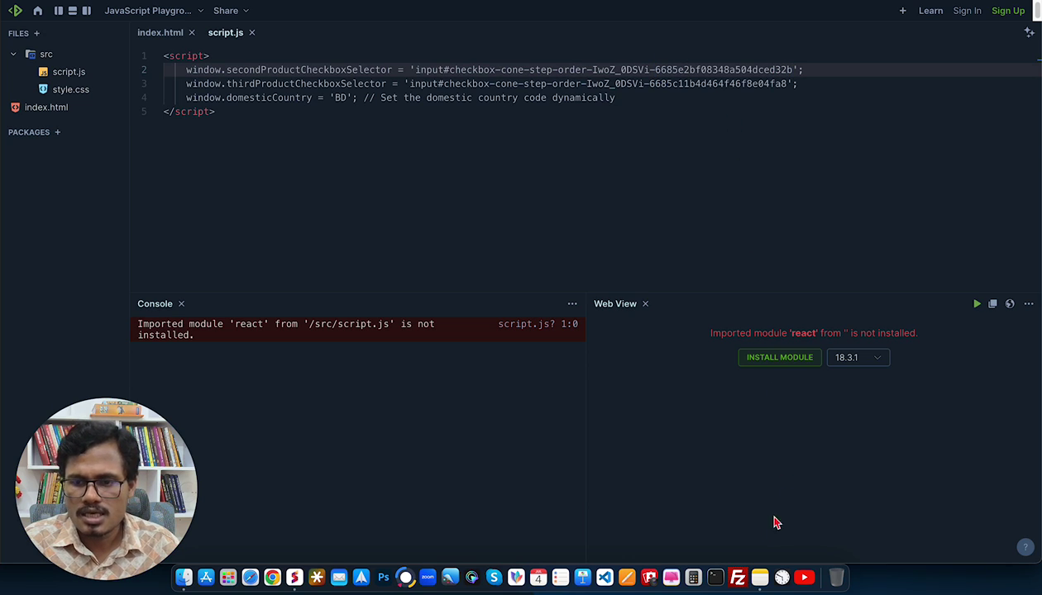
# Copy the international product ID from the note and replace the product ID in thirdProductCheckboxSelector with 6685e2cf22d7af03fb2eedd6.
pyautogui.click(754, 572)
pyautogui.moveTo(624, 77); pyautogui.dragTo(456, 81)
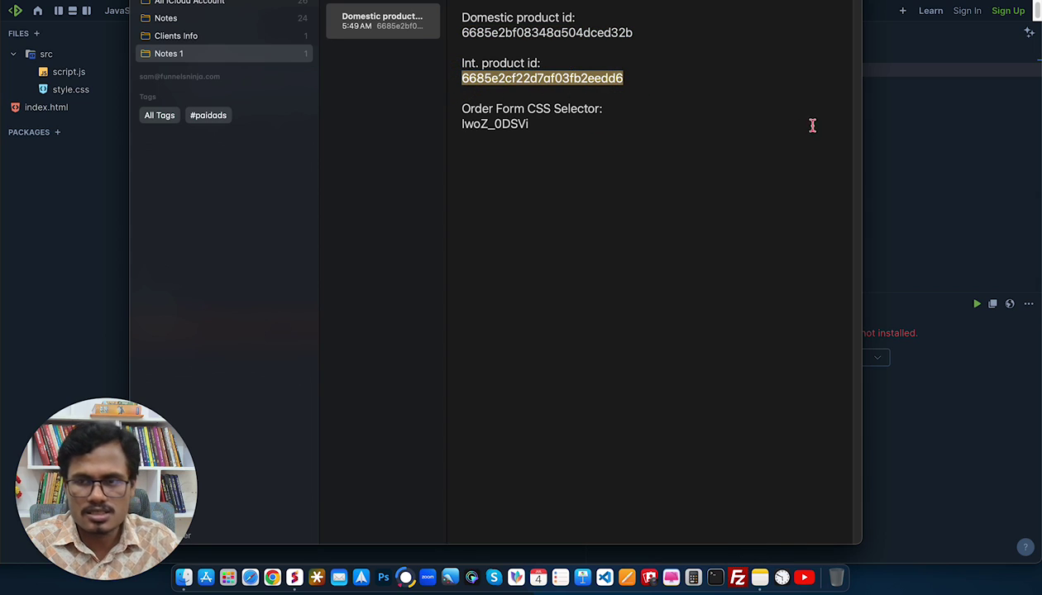
pyautogui.click(879, 129)
pyautogui.doubleClick(738, 84)
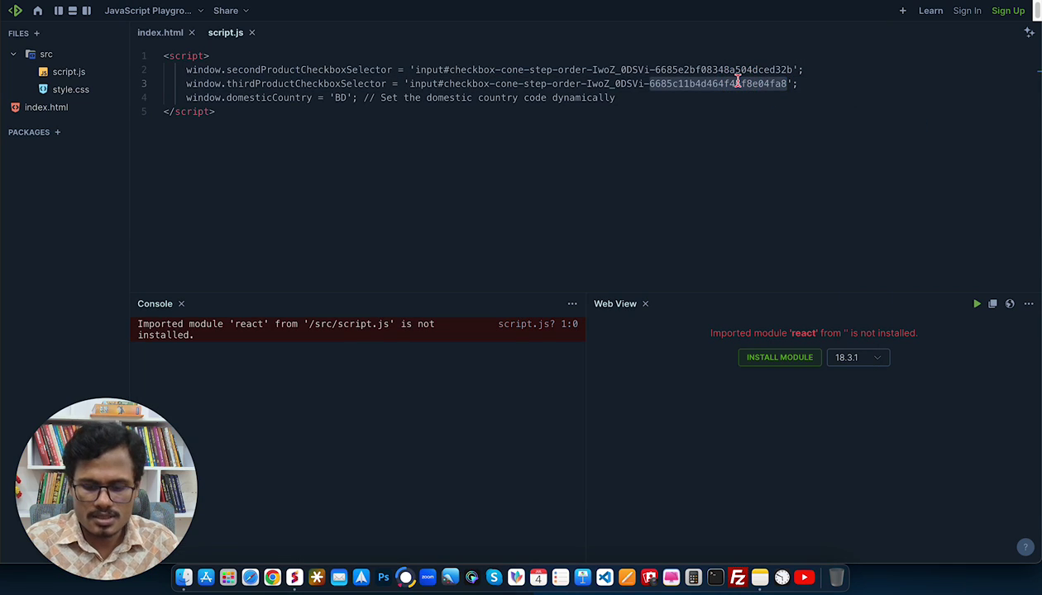
pyautogui.press('BackSpace')
pyautogui.press('super+v')
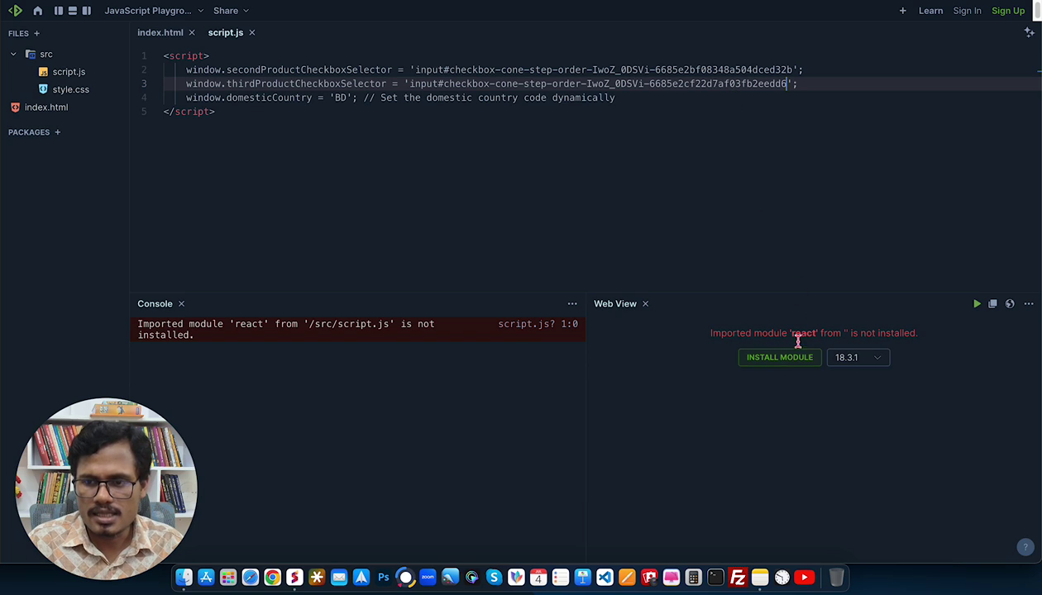
# Replace the form ID in secondProductCheckboxSelector with IwoZ_0DSVi from the note, and check the form and product IDs in both selectors.
pyautogui.click(759, 577)
pyautogui.moveTo(533, 123); pyautogui.dragTo(449, 122)
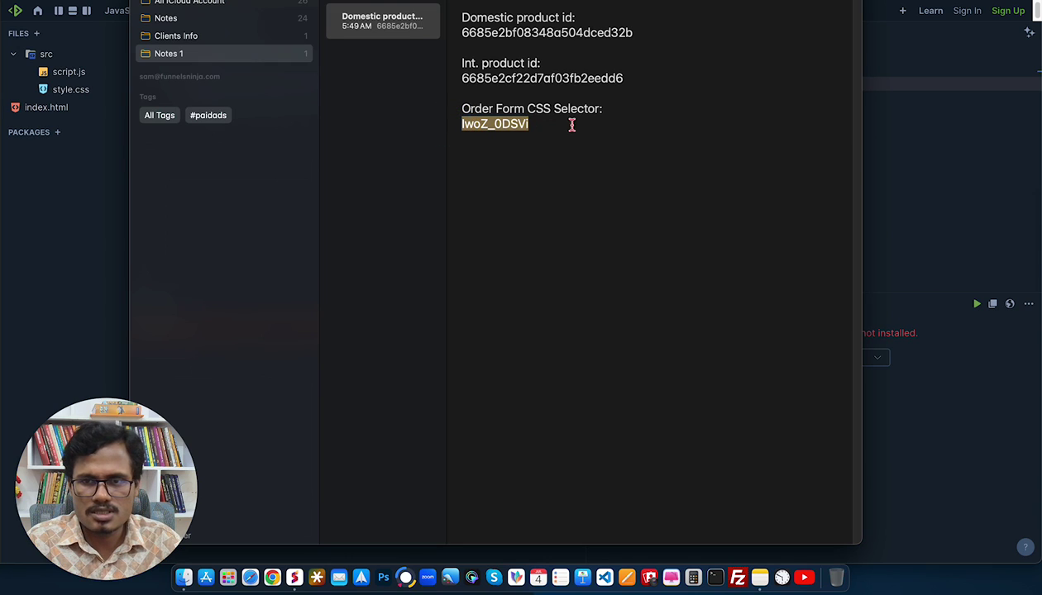
pyautogui.click(901, 125)
pyautogui.click(648, 69)
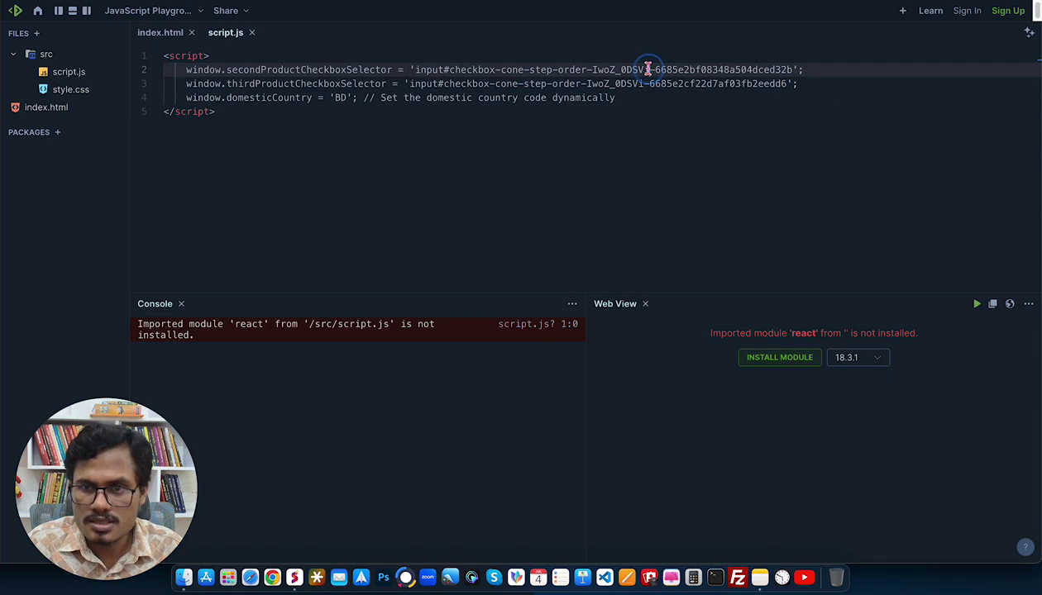
pyautogui.moveTo(593, 69); pyautogui.dragTo(653, 70)
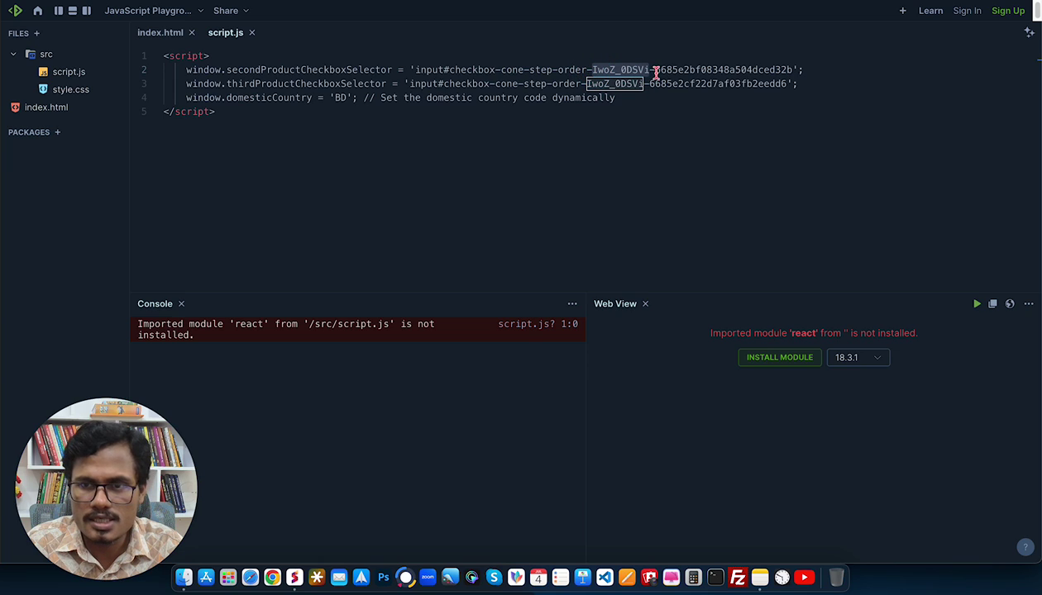
pyautogui.press('BackSpace')
pyautogui.press('super+v')
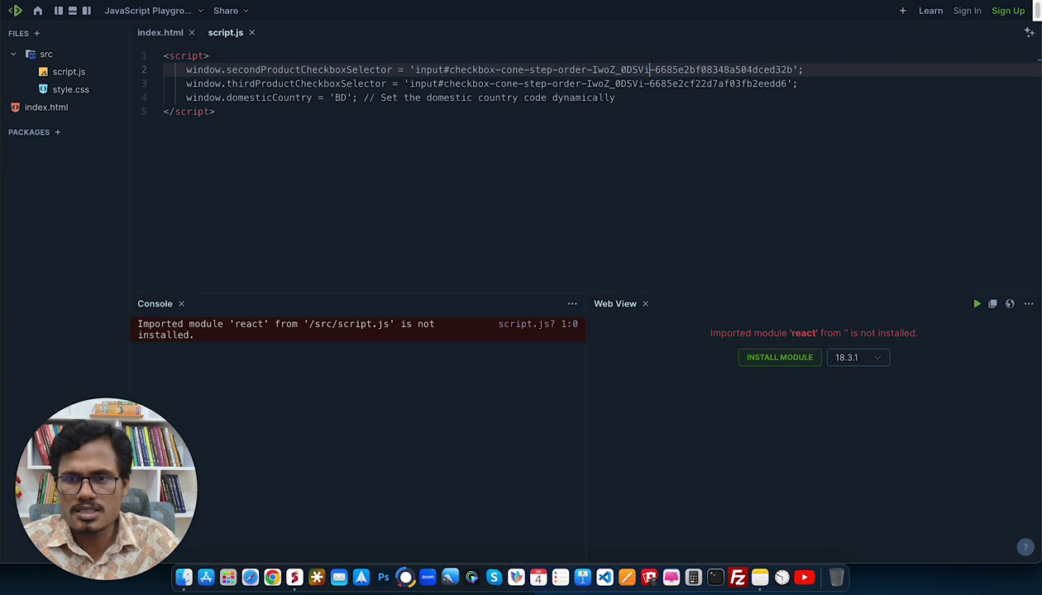
pyautogui.moveTo(642, 84); pyautogui.dragTo(586, 83)
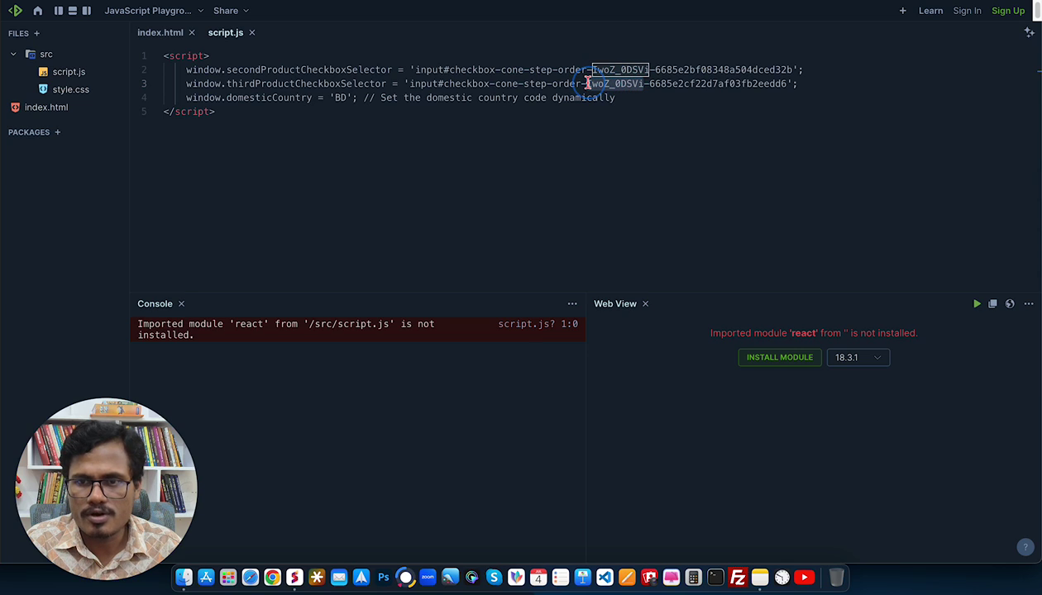
pyautogui.click(650, 70)
pyautogui.moveTo(653, 68); pyautogui.dragTo(792, 68)
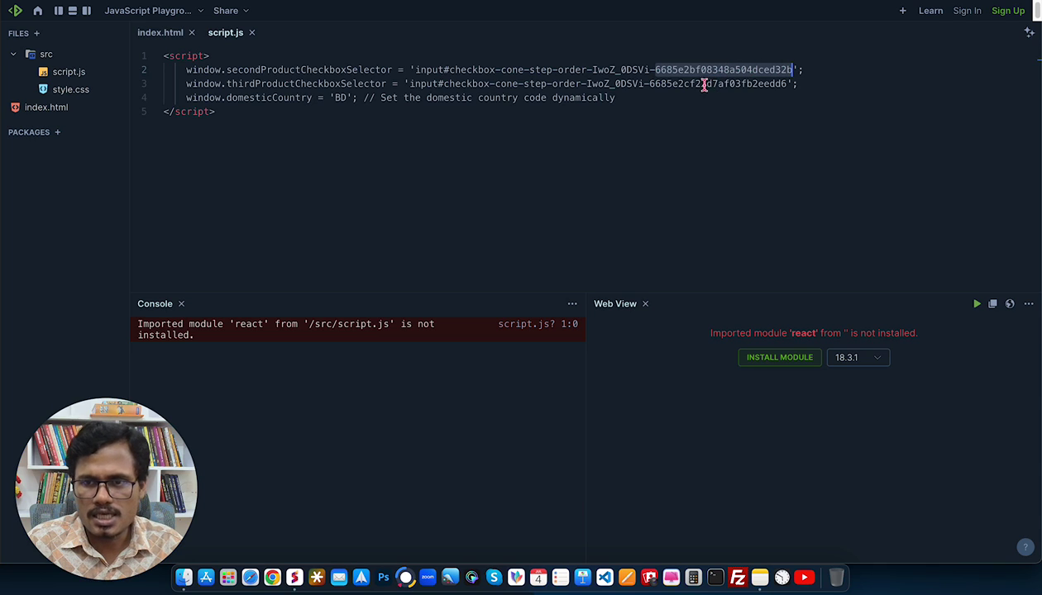
pyautogui.click(653, 83)
pyautogui.moveTo(652, 84); pyautogui.dragTo(785, 81)
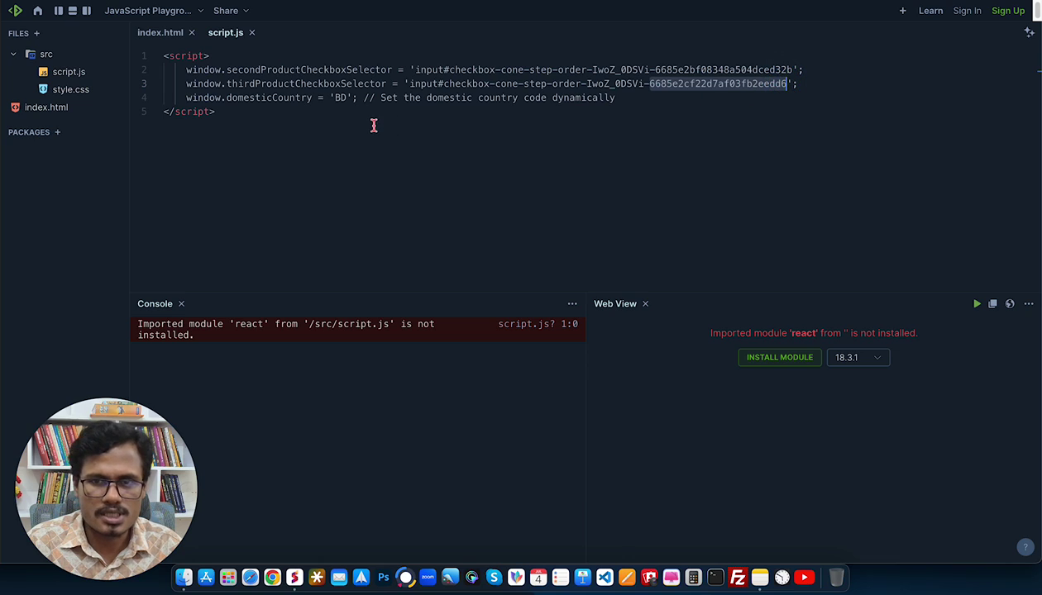
# Set window.domesticCountry in the script to 'US'.
pyautogui.click(318, 98)
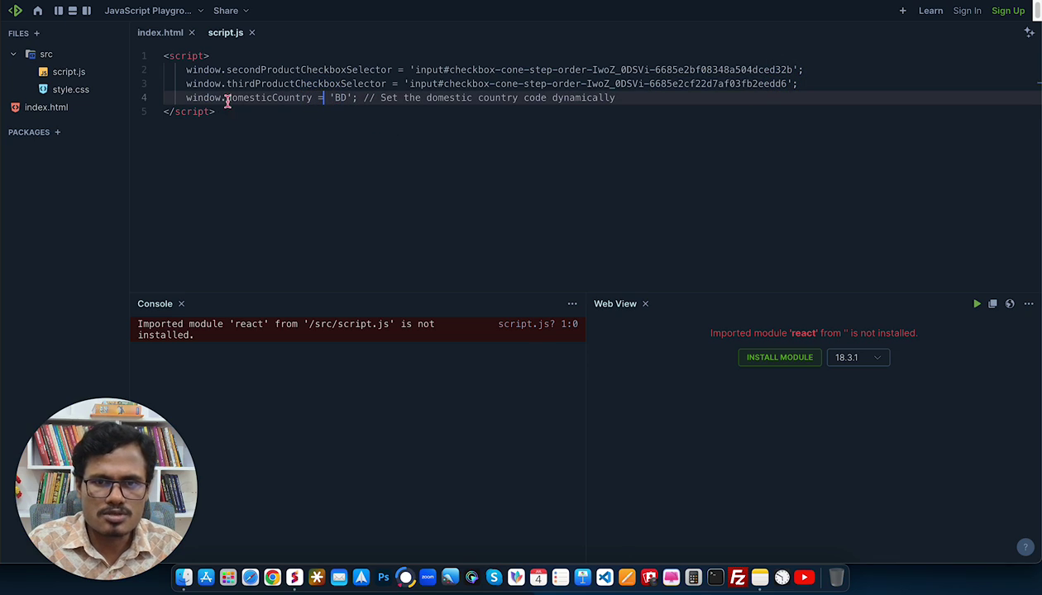
pyautogui.moveTo(185, 97); pyautogui.dragTo(347, 95)
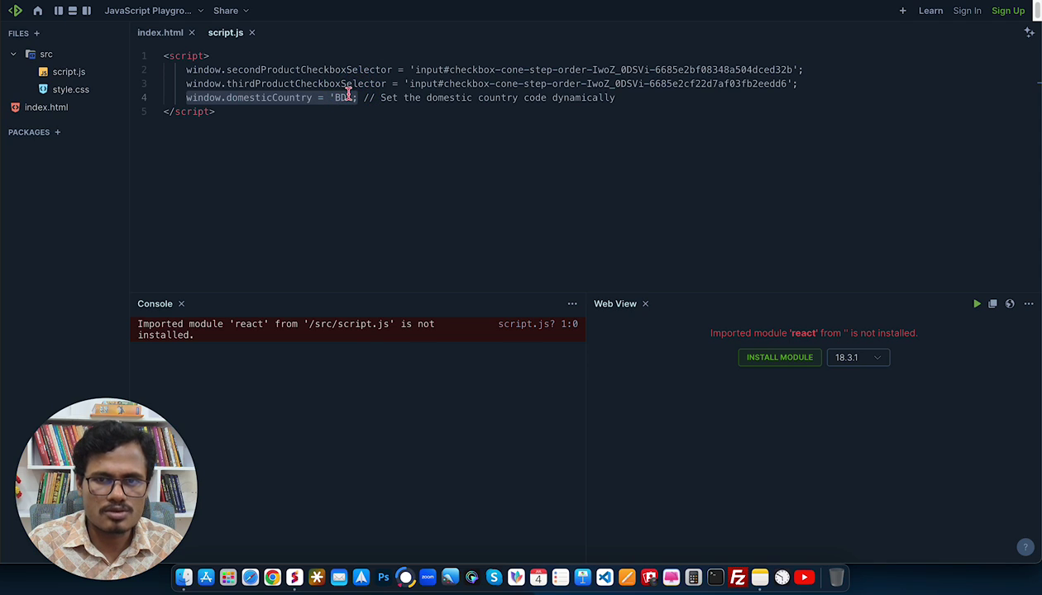
pyautogui.click(348, 96)
pyautogui.press('BackSpace')
pyautogui.press('BackSpace')
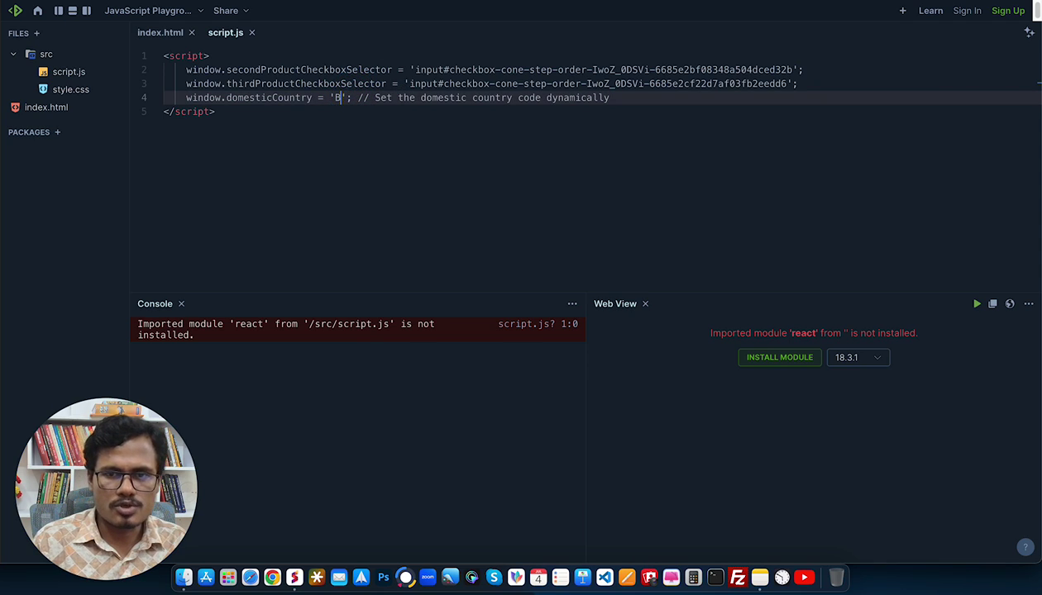
pyautogui.write('US')
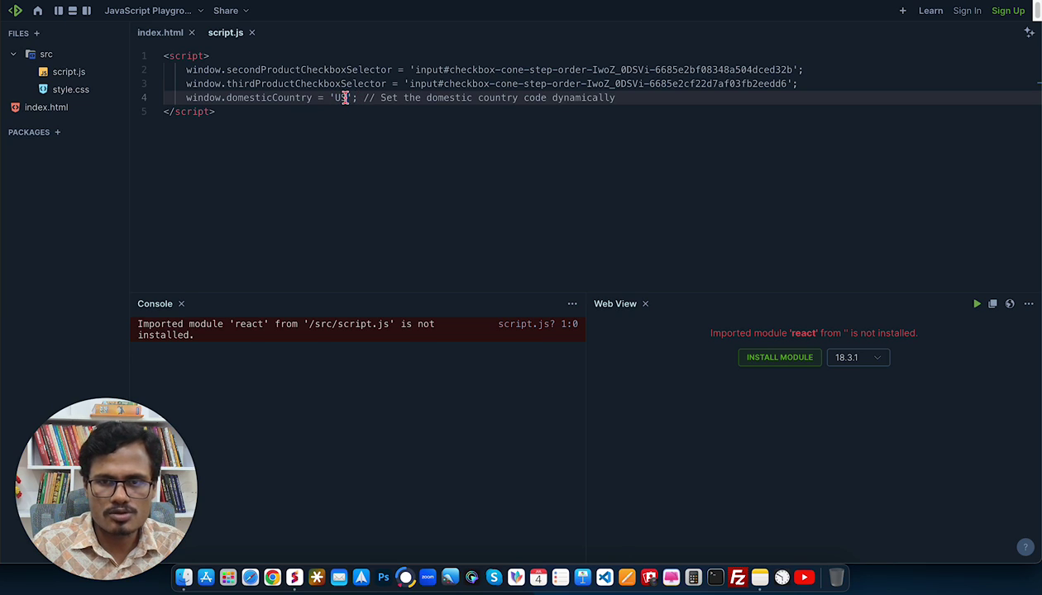
# Copy the complete script from script.js, including its opening and closing script tags.
pyautogui.moveTo(219, 112); pyautogui.dragTo(122, 42)
pyautogui.rightClick(275, 76)
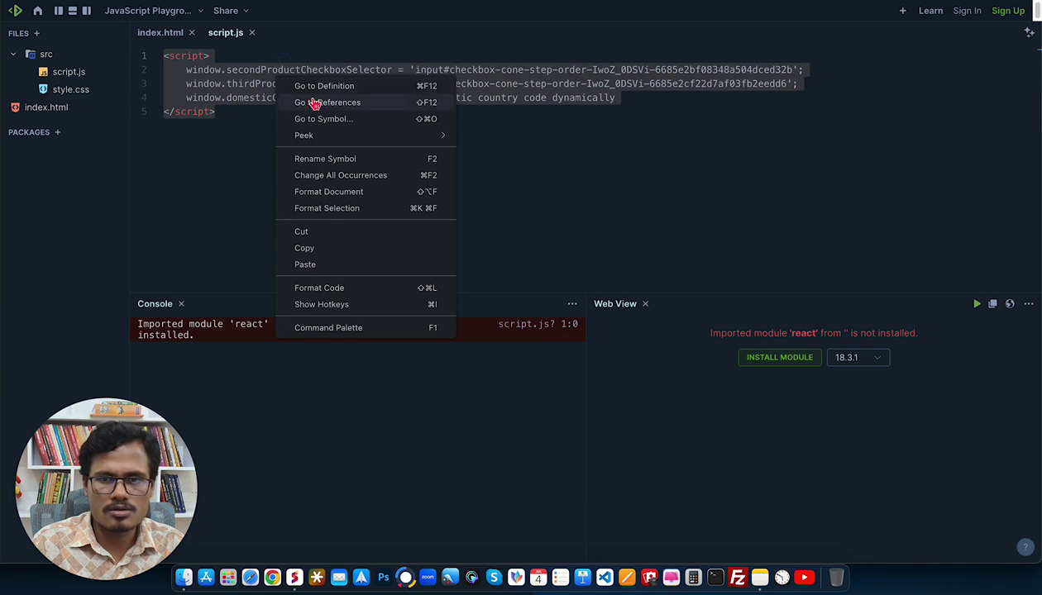
pyautogui.click(317, 249)
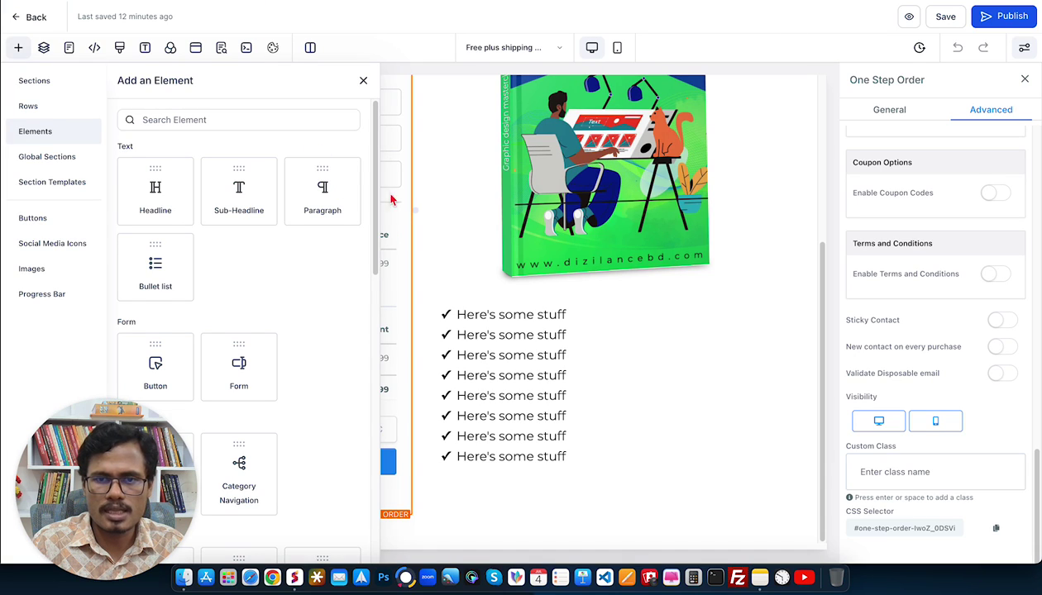
# In the funnel page builder, add a custom Code element directly below the One Step Order form.
pyautogui.click(363, 80)
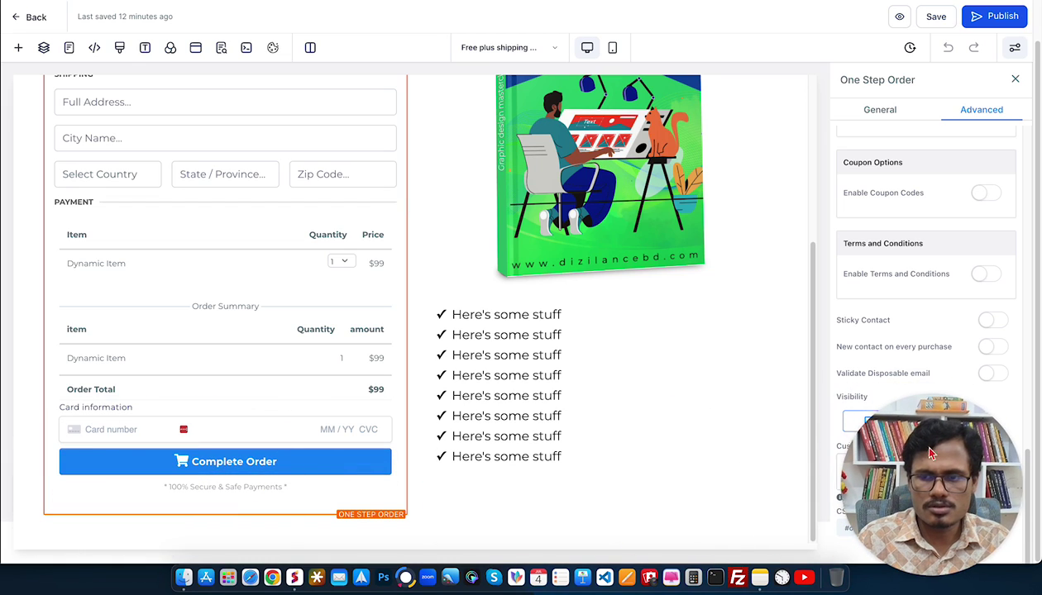
pyautogui.click(257, 492)
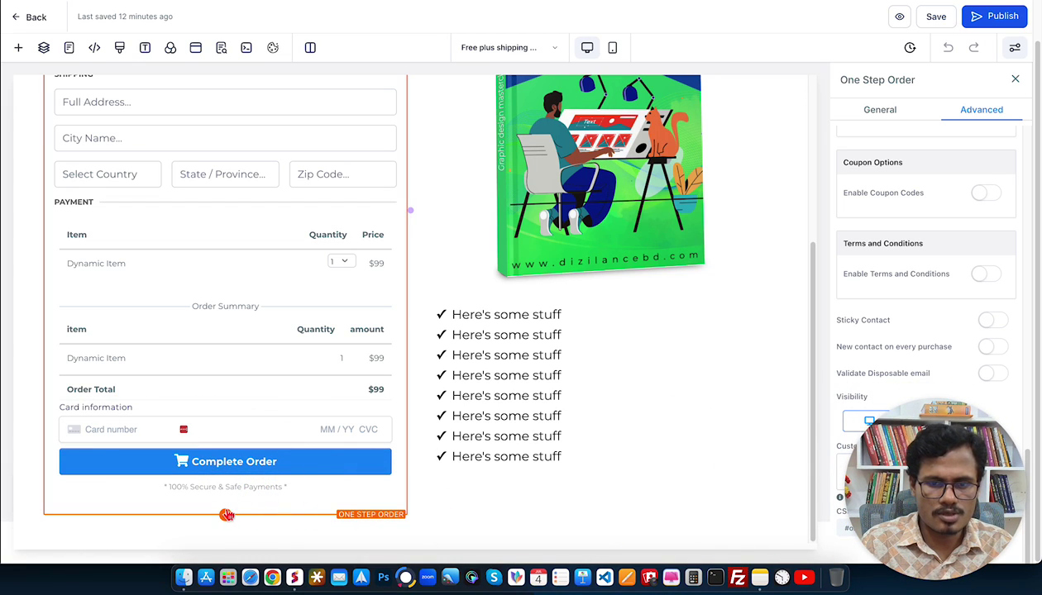
pyautogui.click(225, 514)
pyautogui.scroll(-10, 158, 407)
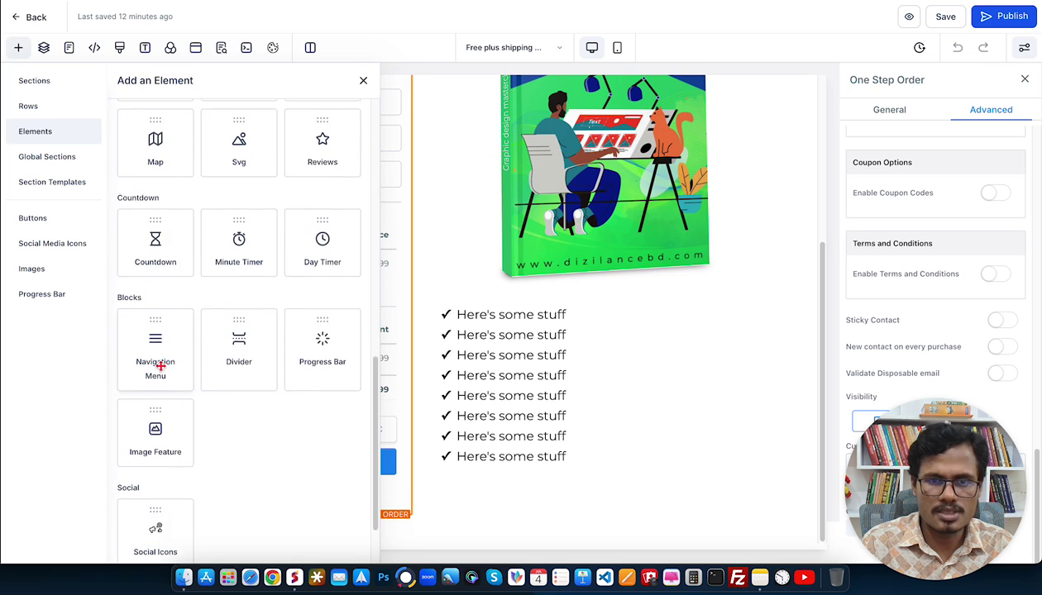
pyautogui.scroll(1, 155, 230)
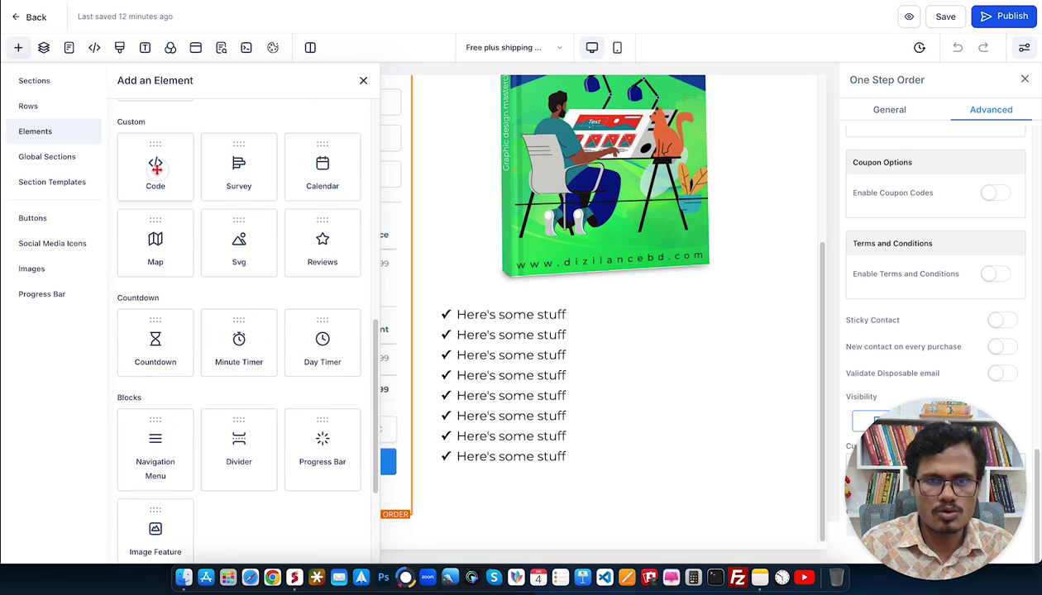
pyautogui.click(155, 169)
pyautogui.scroll(-1, 223, 525)
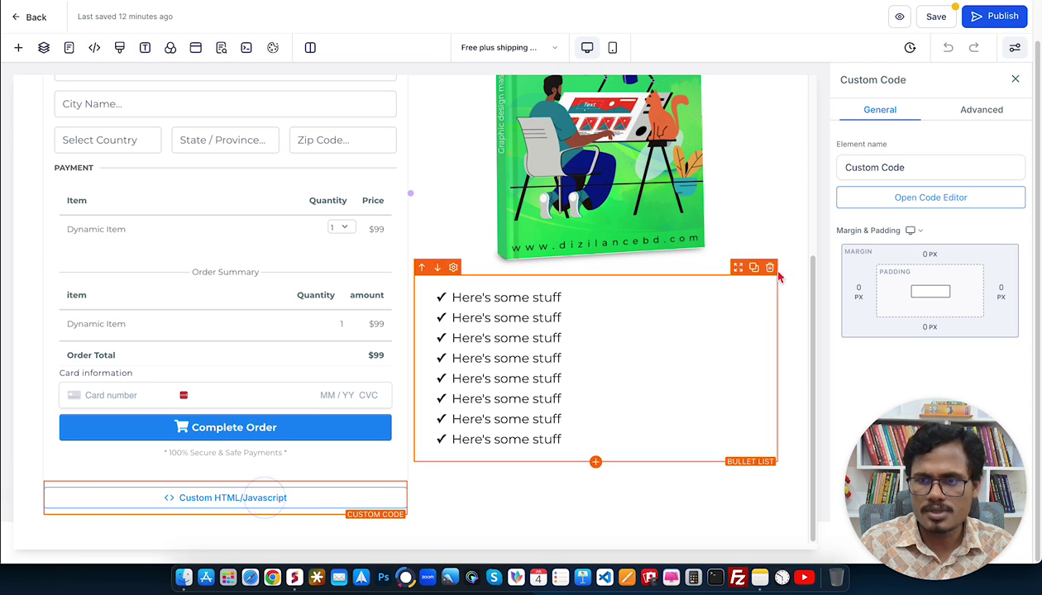
# Paste the copied script into the Custom Code element's code editor and save it.
pyautogui.click(930, 197)
pyautogui.click(514, 278)
pyautogui.press('super+v')
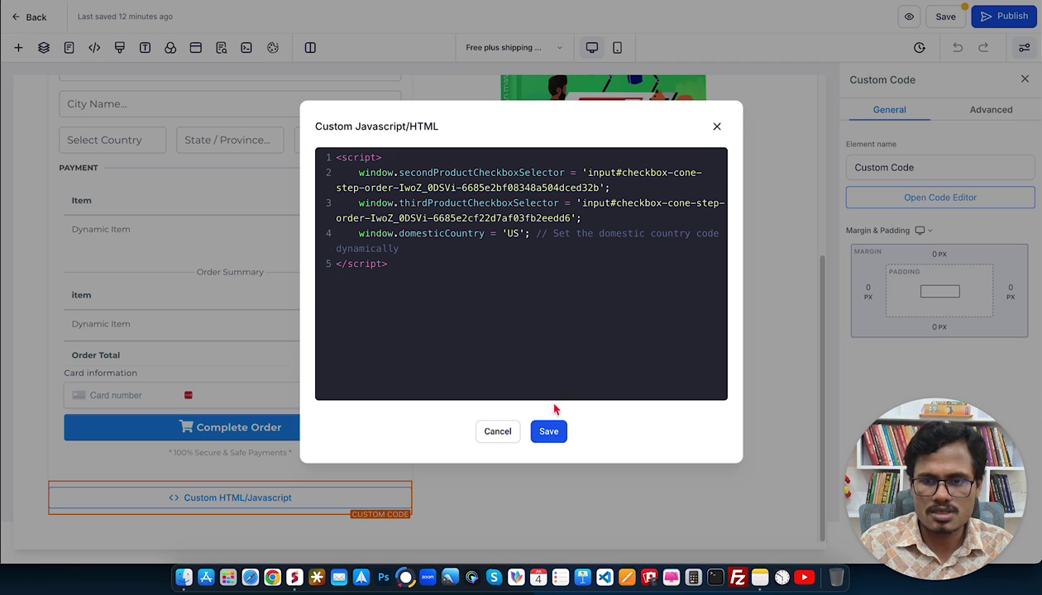
pyautogui.click(549, 434)
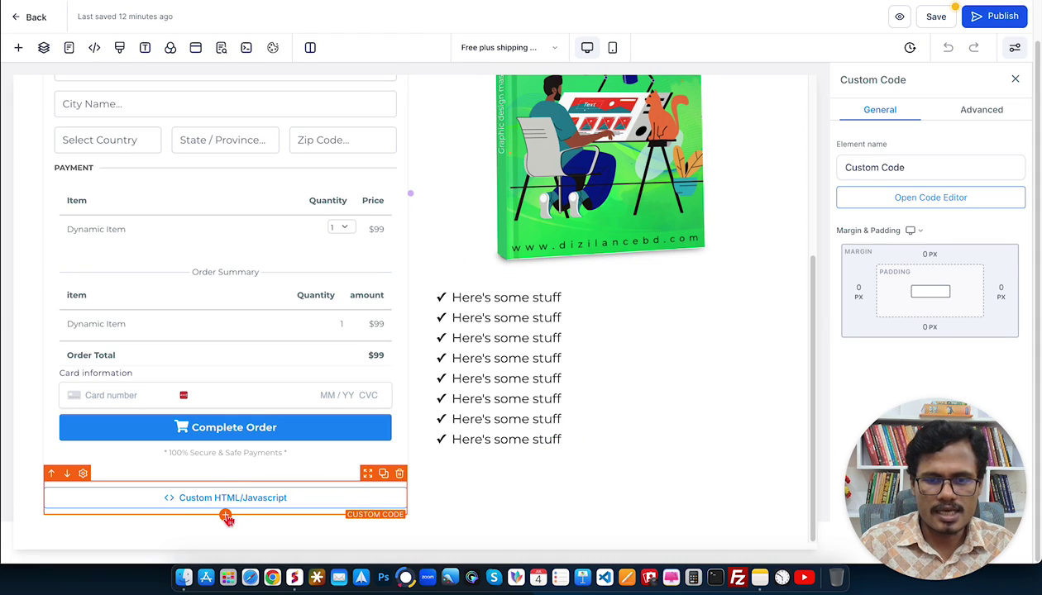
# Add a second Custom Code element below the existing one under the order form and open its code editor.
pyautogui.click(225, 514)
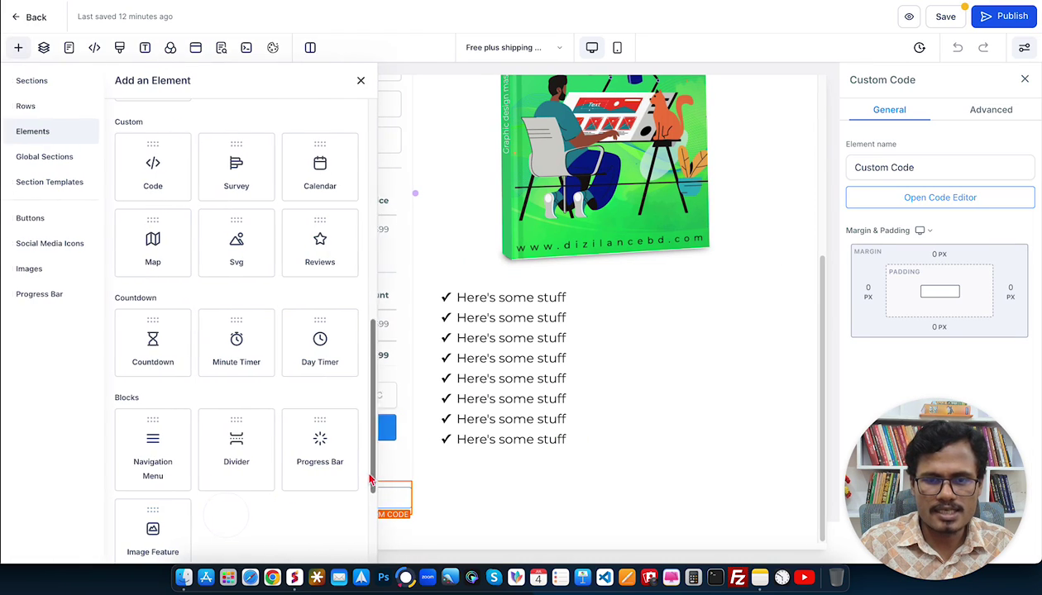
pyautogui.scroll(-1, 155, 447)
pyautogui.scroll(2, 157, 463)
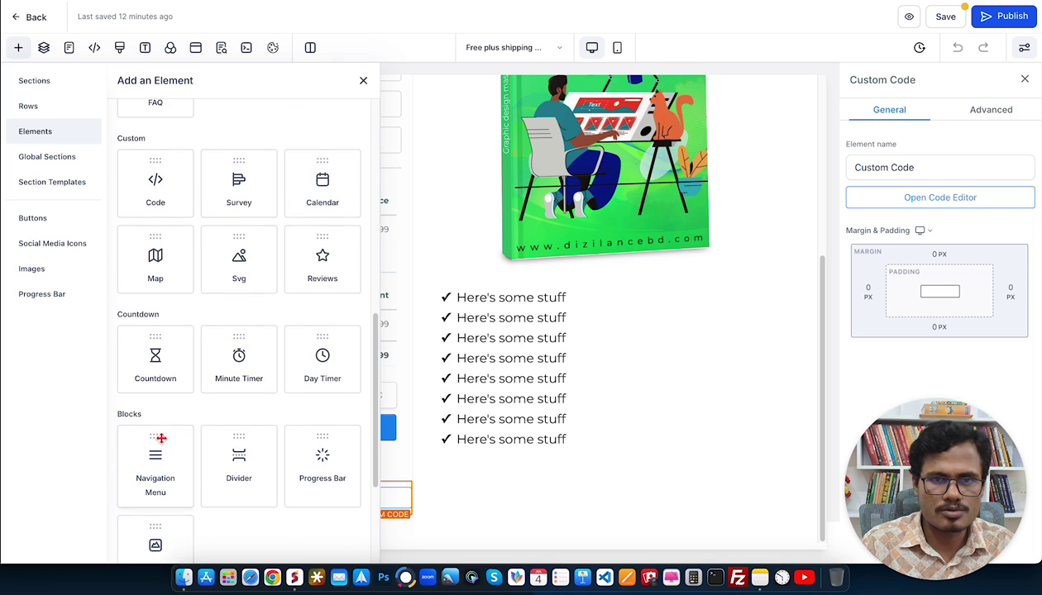
pyautogui.moveTo(151, 170); pyautogui.dragTo(262, 536)
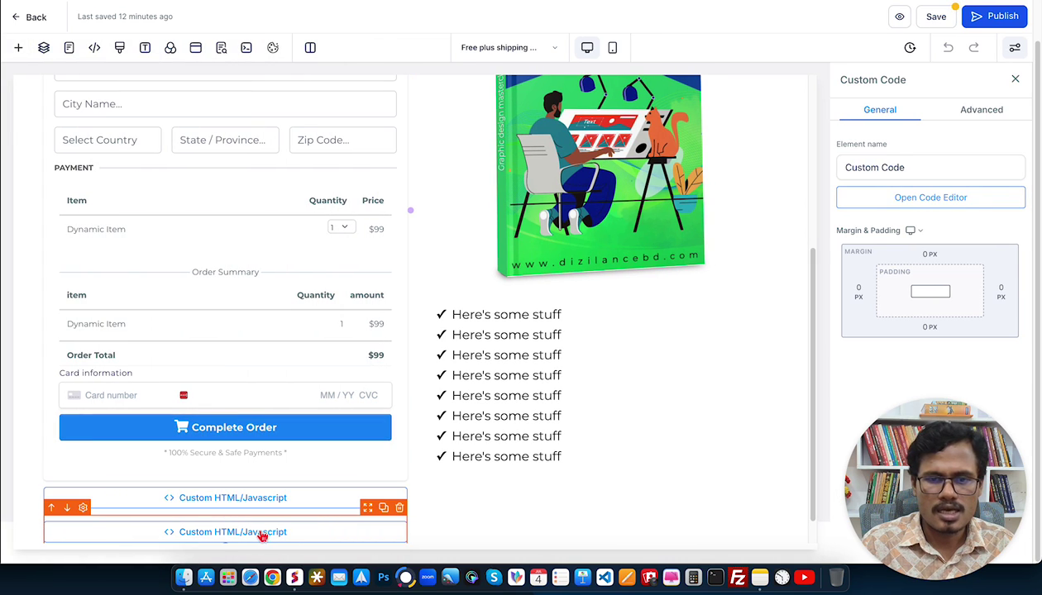
pyautogui.click(879, 197)
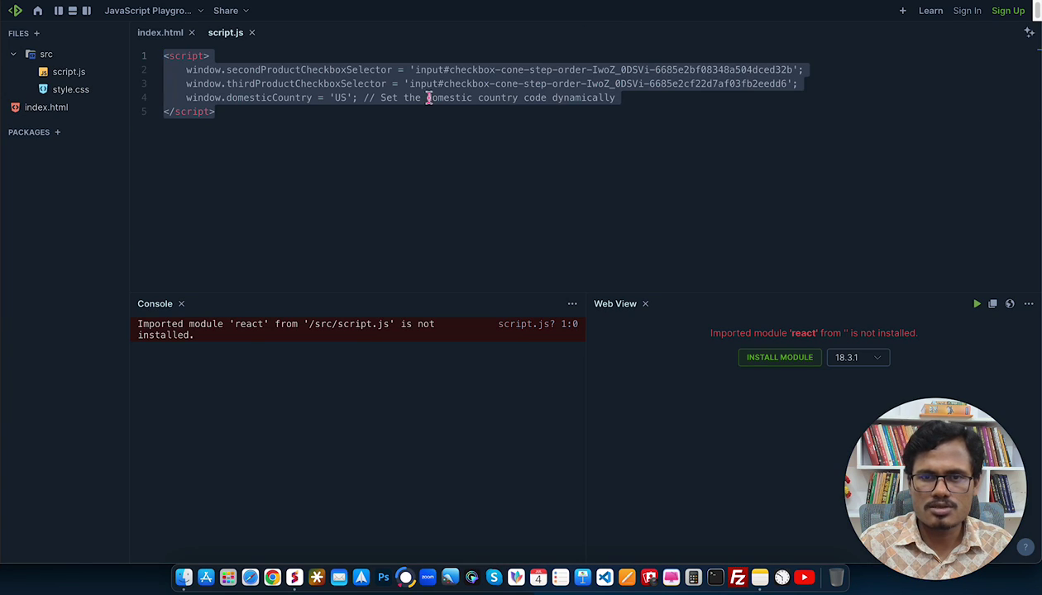
# In the JavaScript playground, replace the contents of script.js with the script defining window.orderSummaryPriceMap and window.outsidePriceMap.
pyautogui.click(374, 119)
pyautogui.hotkey('ctrl', 'a')
pyautogui.press('BackSpace')
pyautogui.hotkey('ctrl', 'v')
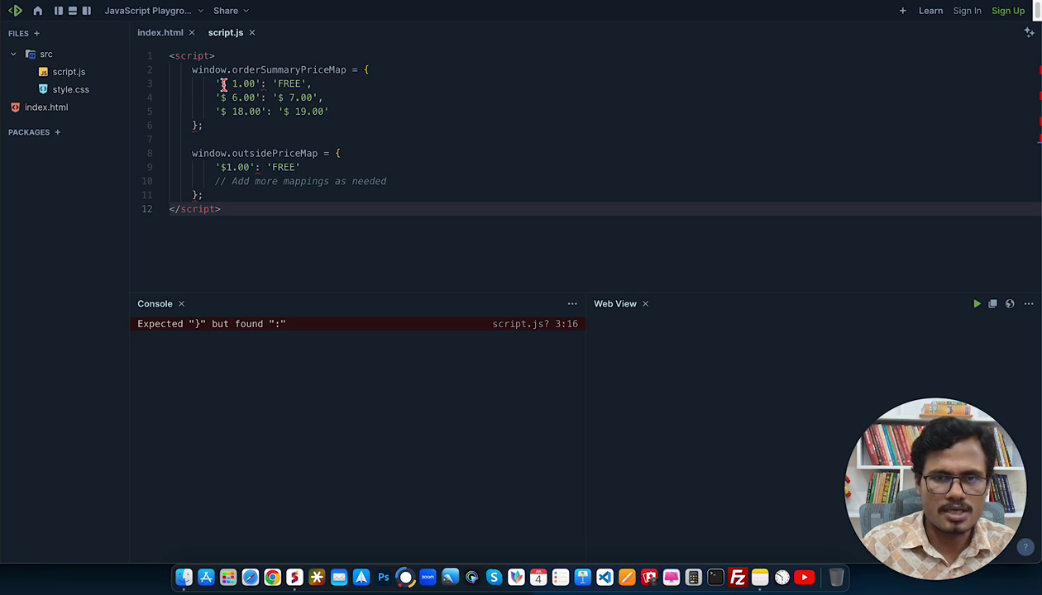
# Examine each original price and its replacement in orderSummaryPriceMap, plus the price key in outsidePriceMap.
pyautogui.moveTo(220, 83); pyautogui.dragTo(260, 84)
pyautogui.click(284, 84)
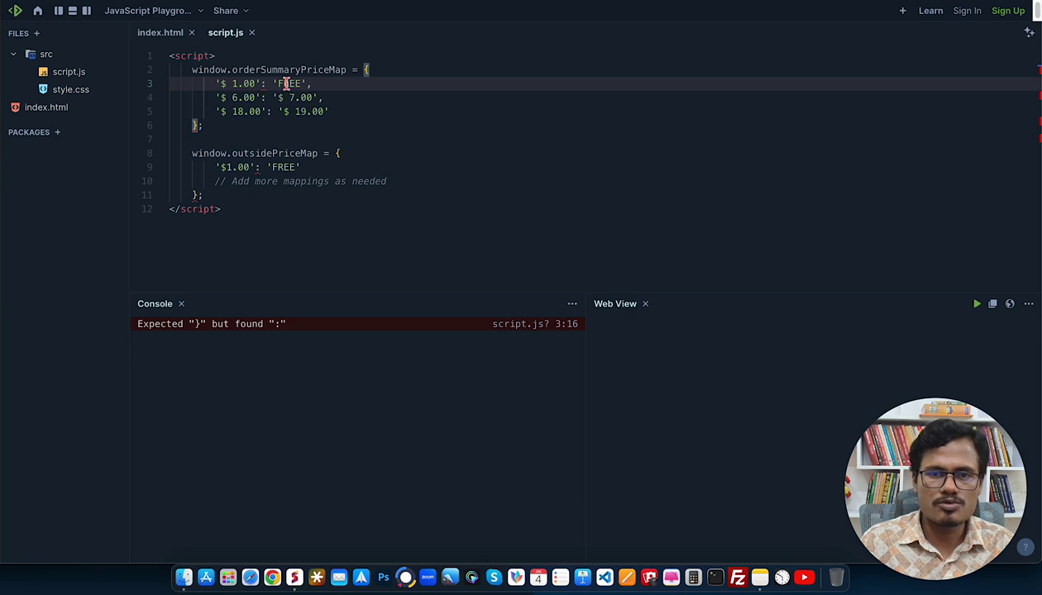
pyautogui.moveTo(232, 97); pyautogui.dragTo(260, 96)
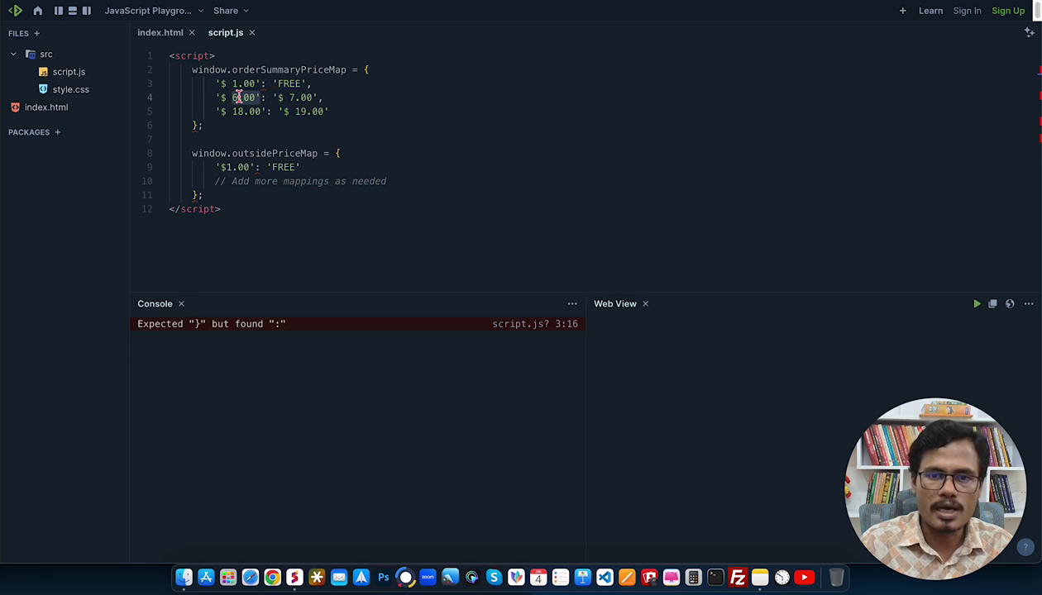
pyautogui.moveTo(288, 98); pyautogui.dragTo(313, 97)
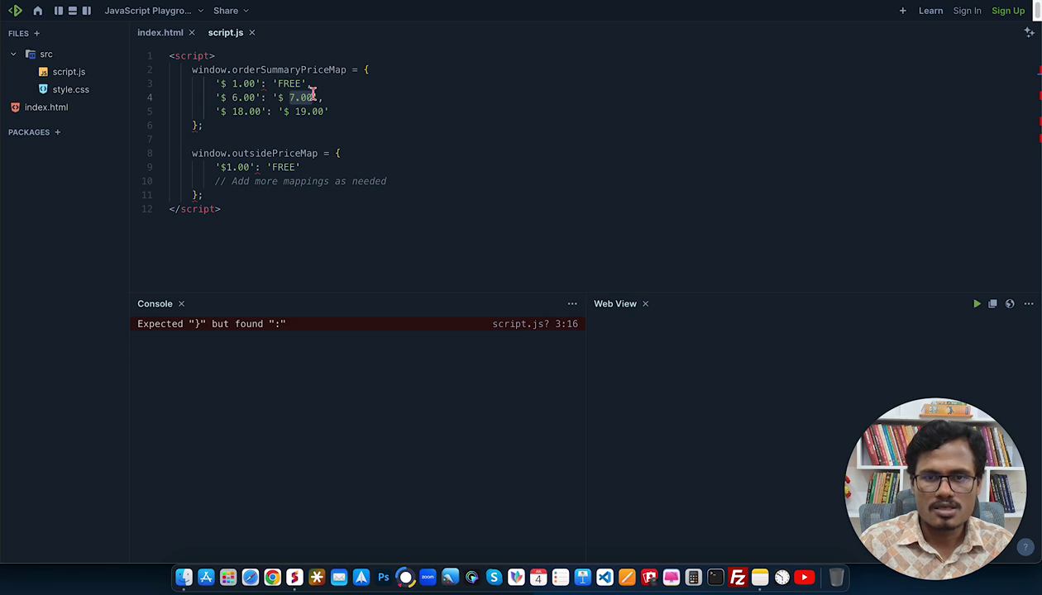
pyautogui.moveTo(232, 111); pyautogui.dragTo(259, 108)
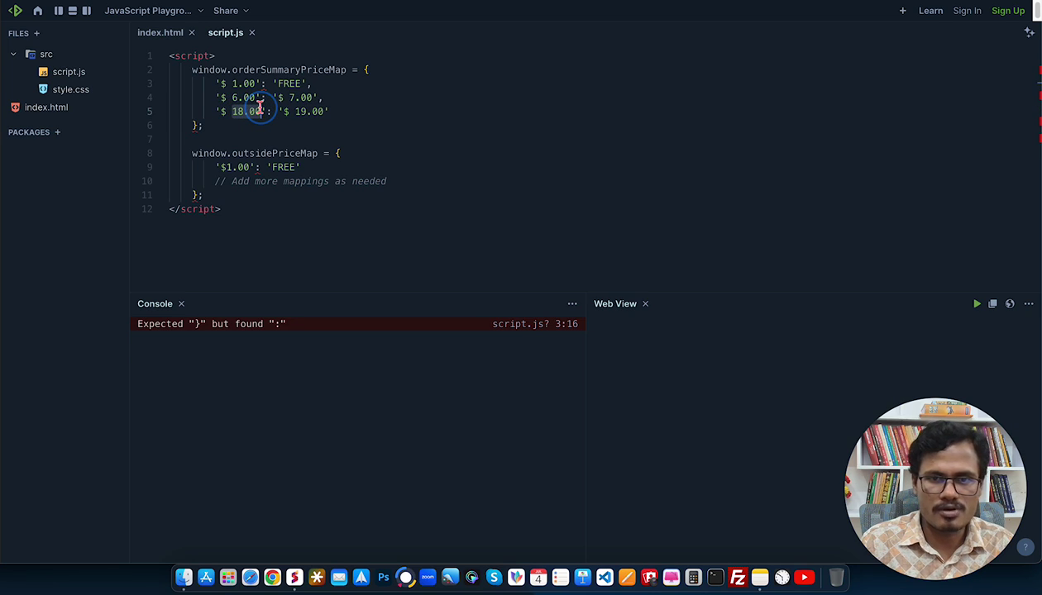
pyautogui.moveTo(295, 111); pyautogui.dragTo(325, 109)
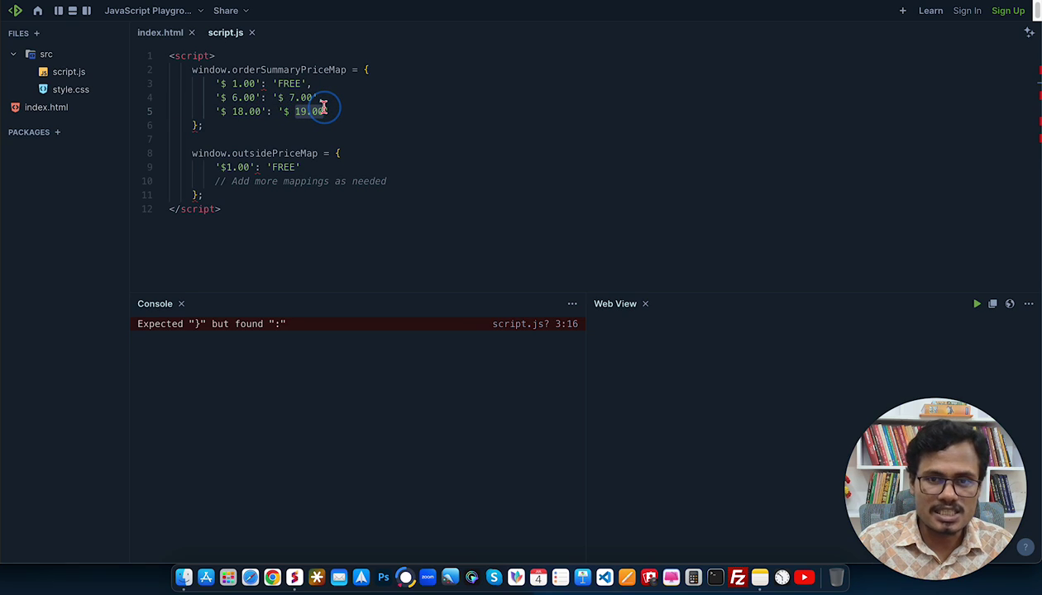
pyautogui.moveTo(224, 166); pyautogui.dragTo(249, 166)
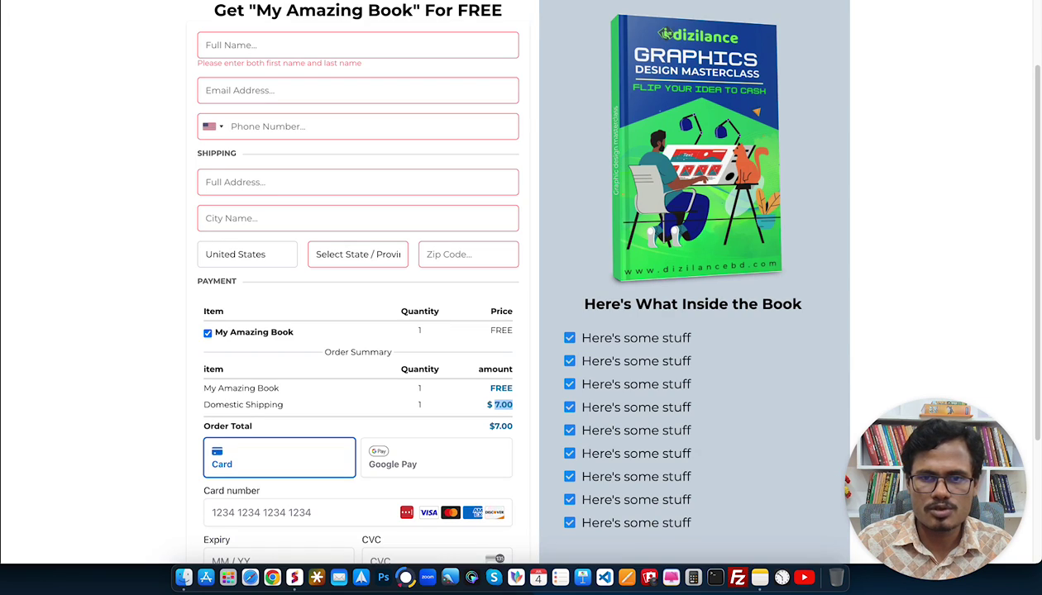
# On the sample order page, examine the book, Domestic Shipping and Order Total amounts in the order summary against the script's price mappings.
pyautogui.scroll(-1, 406, 304)
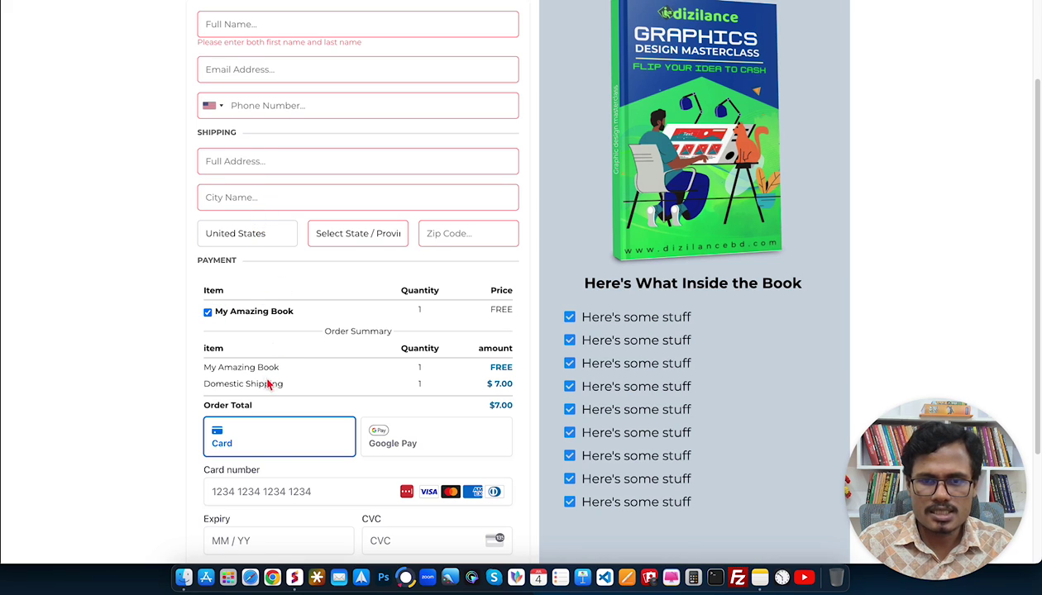
pyautogui.moveTo(493, 383); pyautogui.dragTo(510, 380)
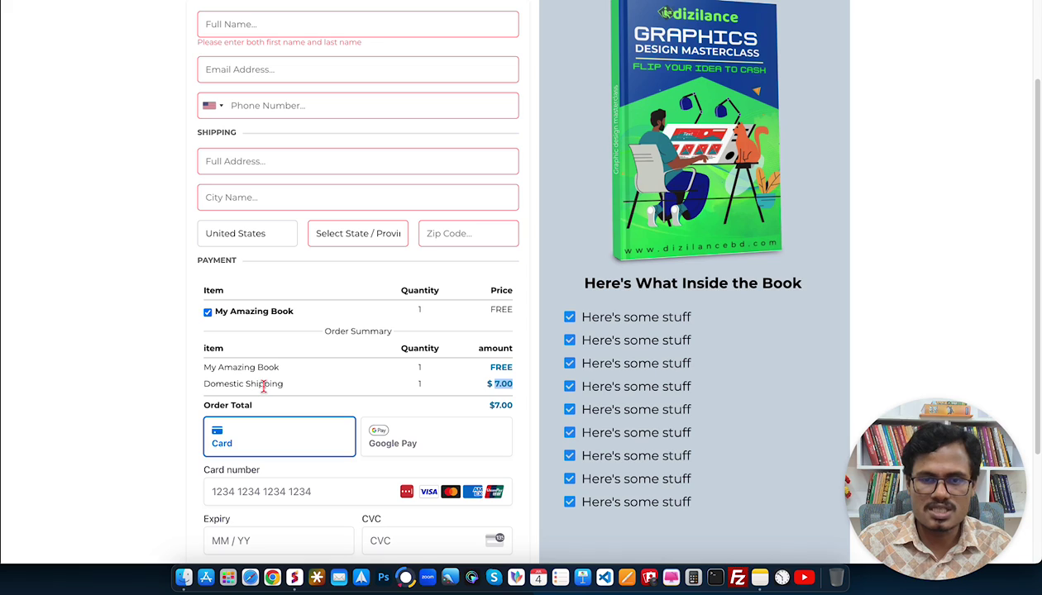
pyautogui.click(501, 380)
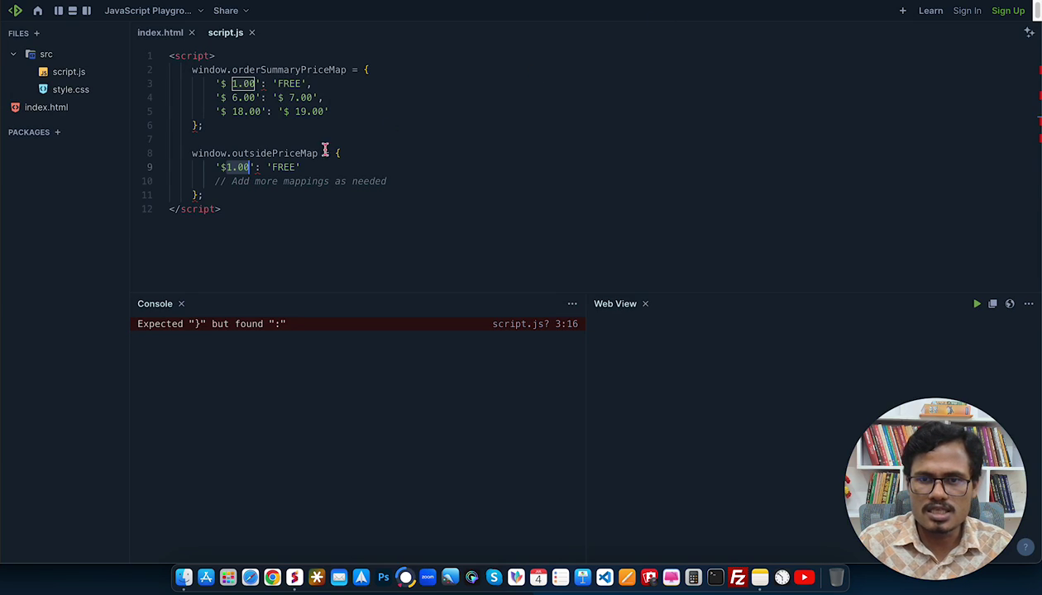
pyautogui.click(295, 97)
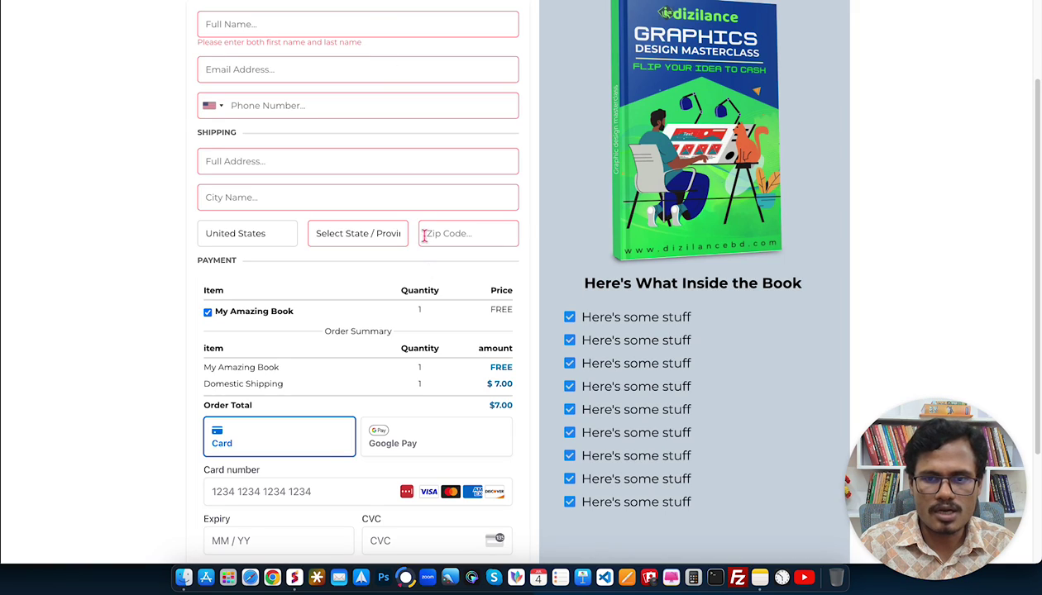
pyautogui.scroll(-1, 430, 325)
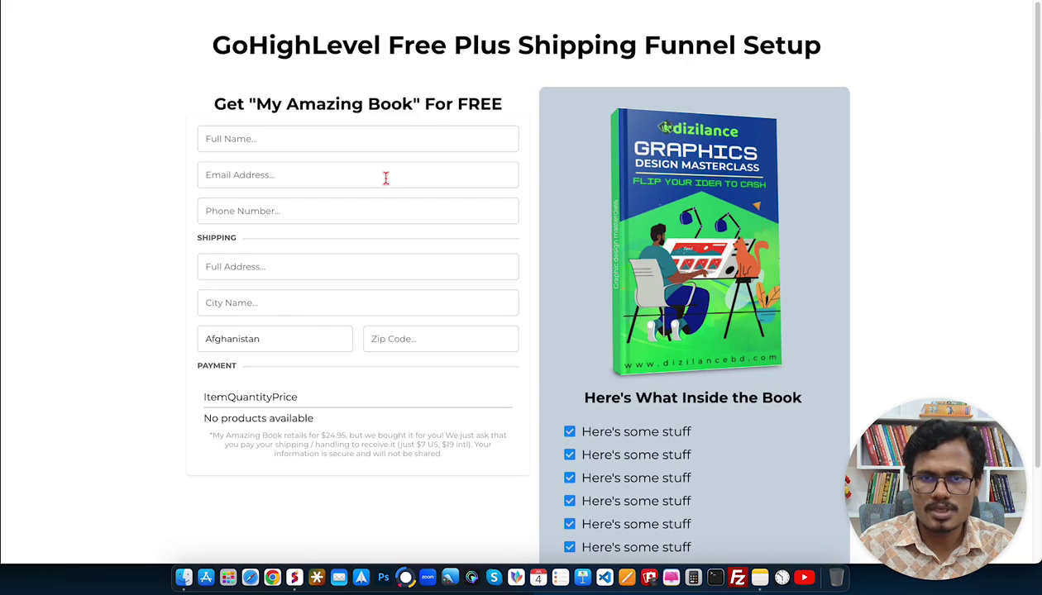
pyautogui.scroll(-2, 389, 248)
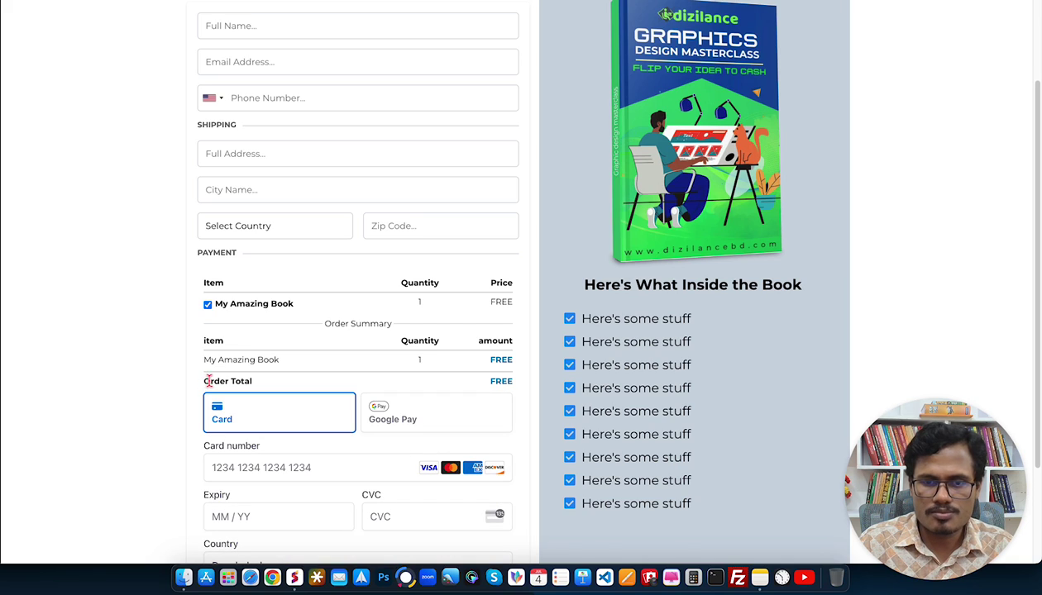
pyautogui.moveTo(203, 381); pyautogui.dragTo(263, 377)
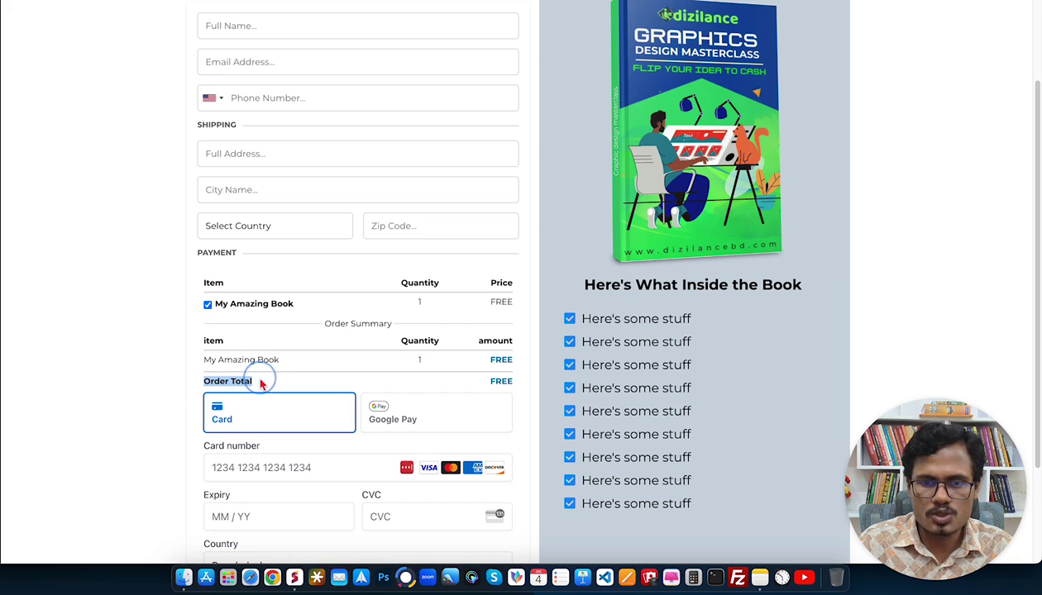
pyautogui.doubleClick(501, 381)
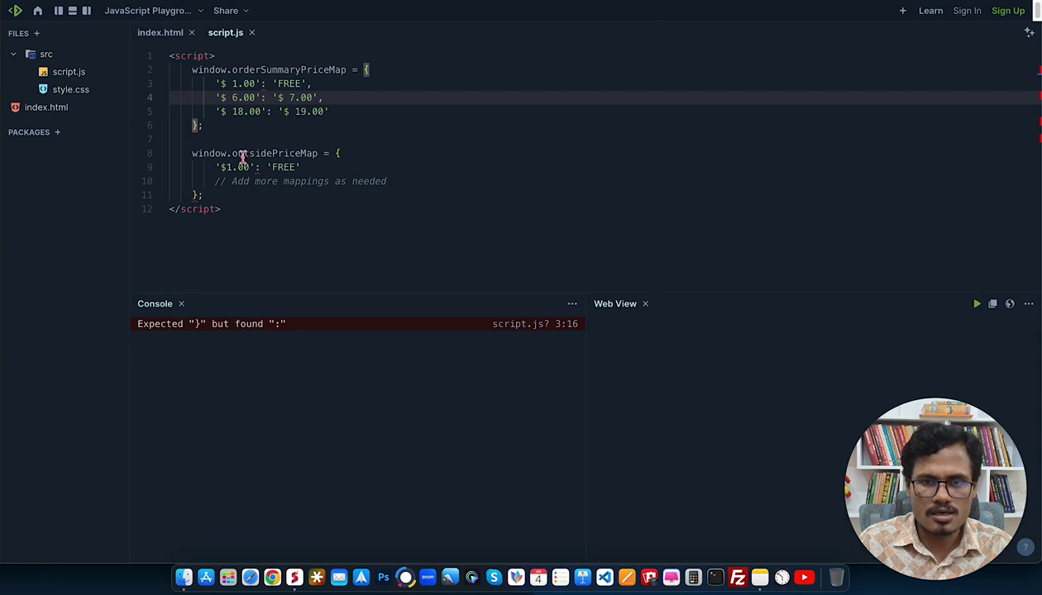
# Review the outsidePriceMap entry in script.js and compare the original and displayed prices in orderSummaryPriceMap.
pyautogui.moveTo(214, 168); pyautogui.dragTo(303, 166)
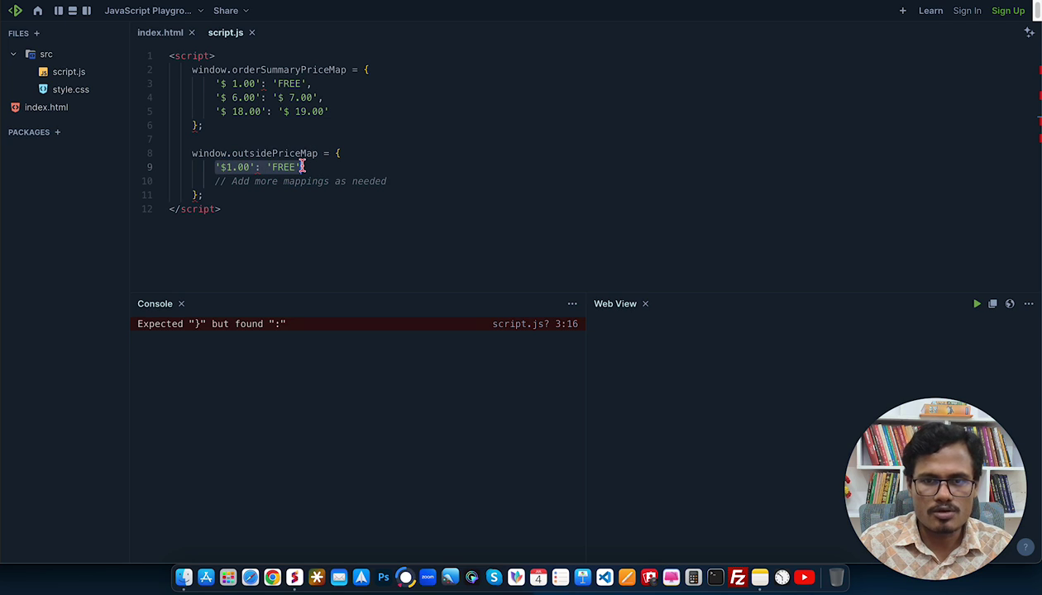
pyautogui.click(243, 209)
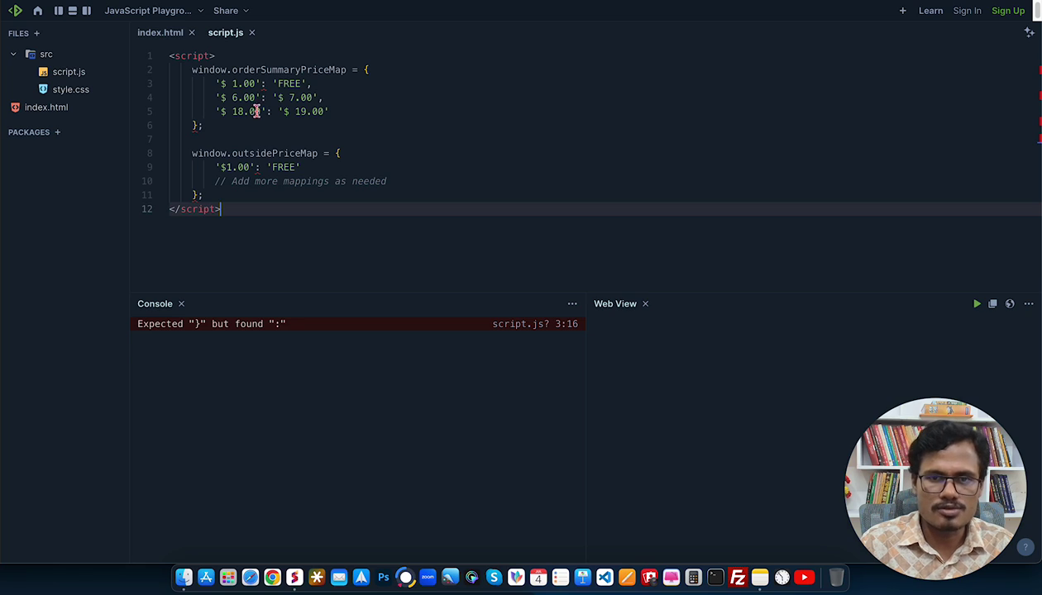
pyautogui.click(235, 84)
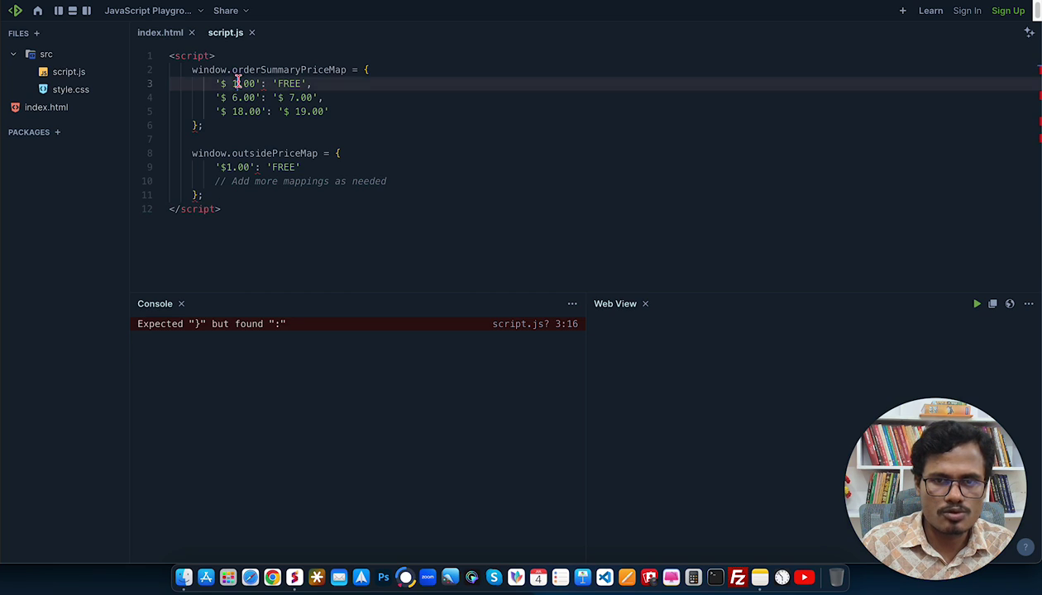
pyautogui.click(236, 97)
pyautogui.click(246, 112)
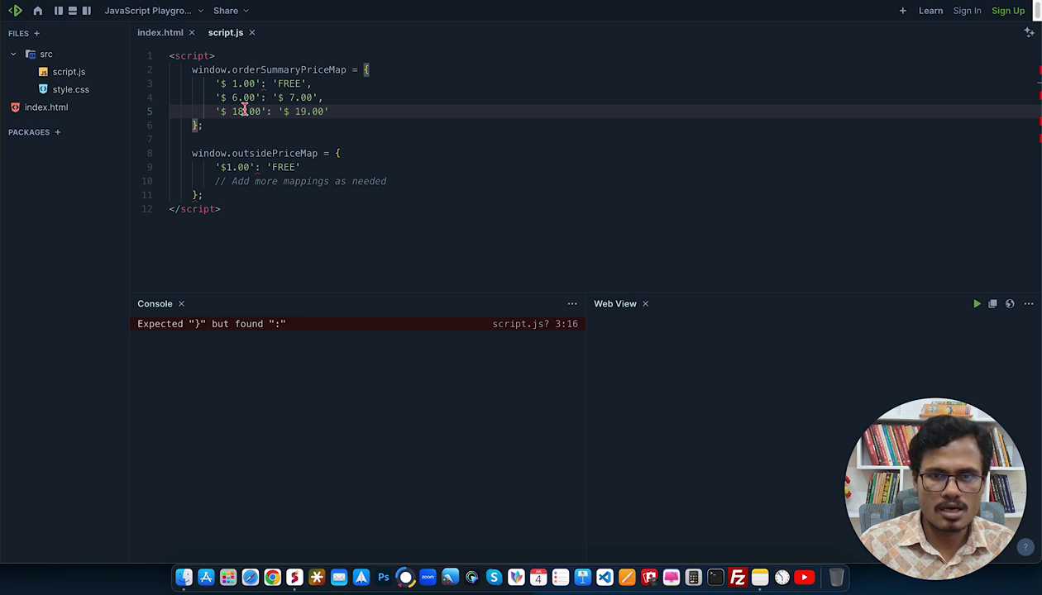
pyautogui.click(283, 83)
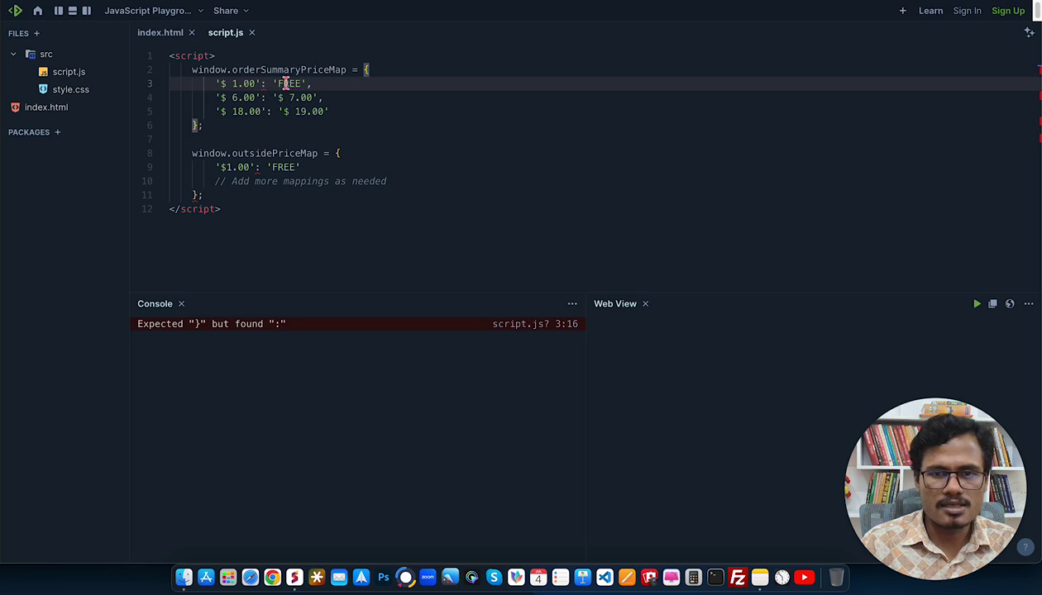
pyautogui.click(289, 97)
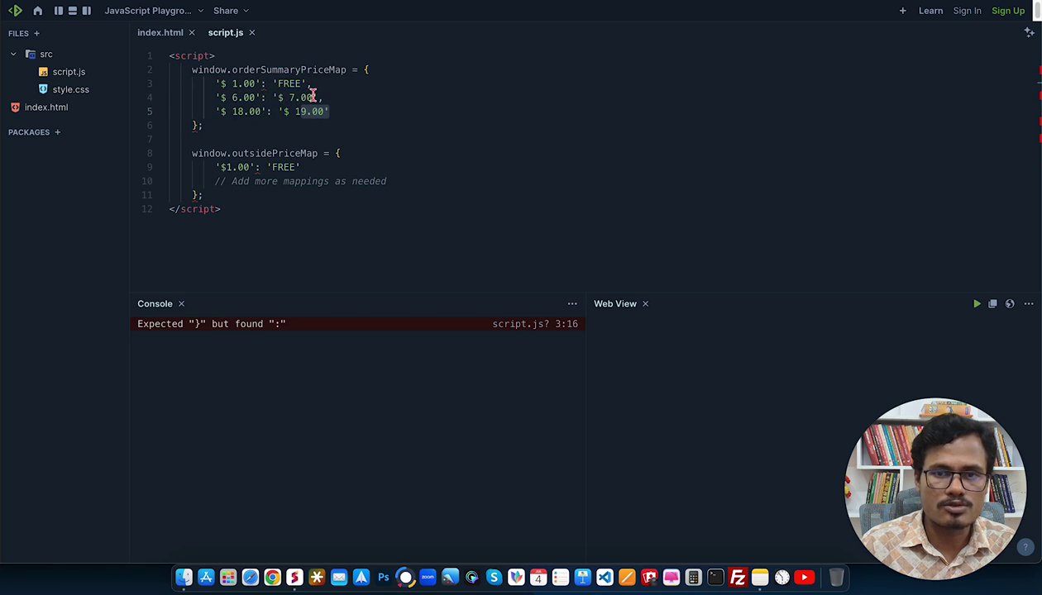
pyautogui.click(291, 96)
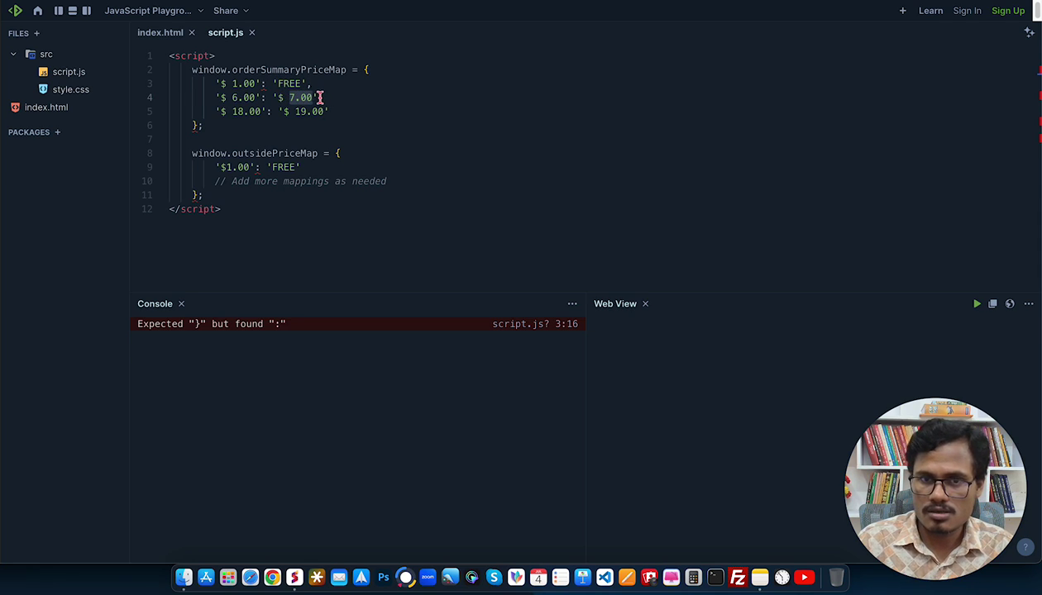
pyautogui.moveTo(232, 111); pyautogui.dragTo(322, 111)
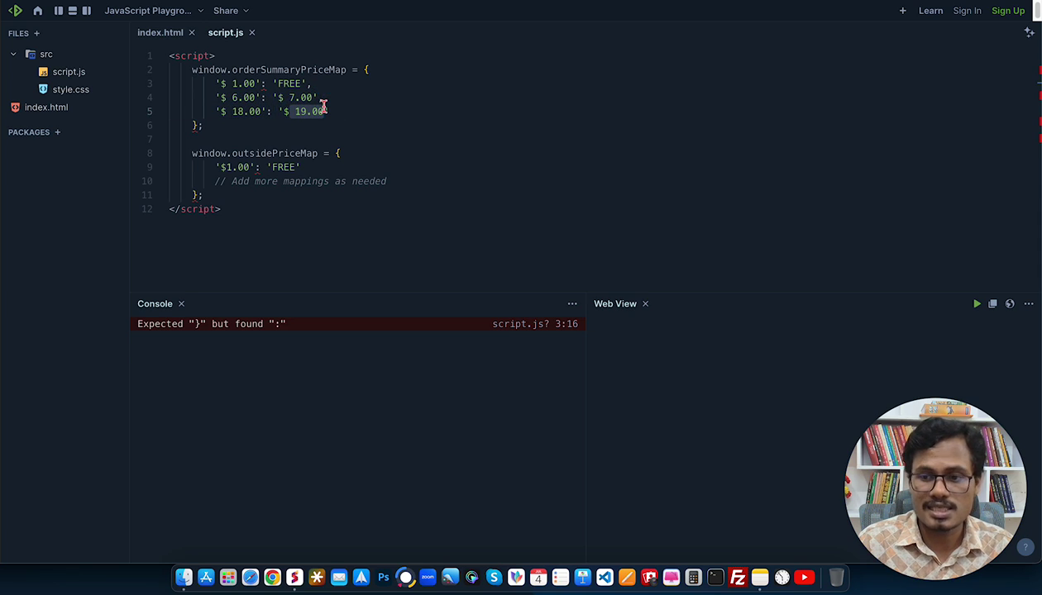
# Copy the complete price-mapping script from script.js, including its opening and closing script tags.
pyautogui.moveTo(240, 209); pyautogui.dragTo(143, 65)
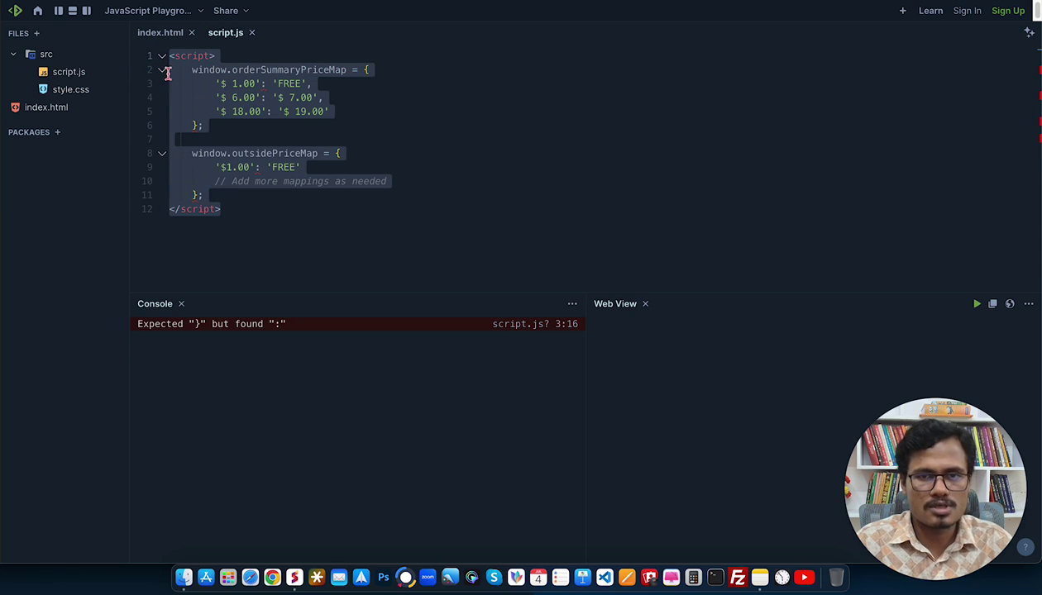
pyautogui.press('super+s')
pyautogui.press('Escape')
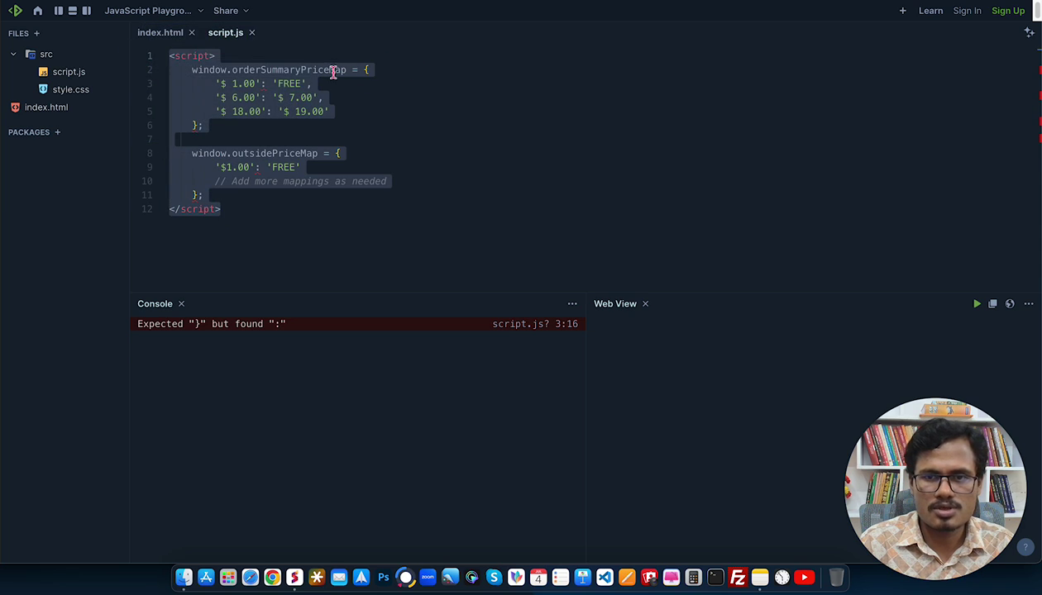
pyautogui.rightClick(280, 83)
pyautogui.click(327, 256)
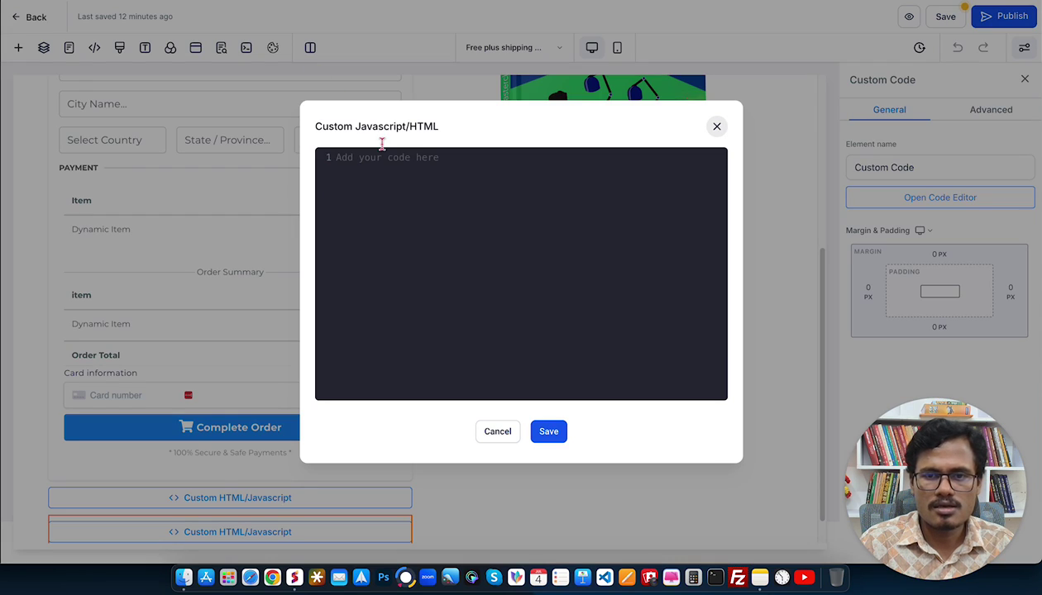
# Paste the price-mapping script into the second Custom Code element's editor in the funnel page builder and save it.
pyautogui.click(395, 177)
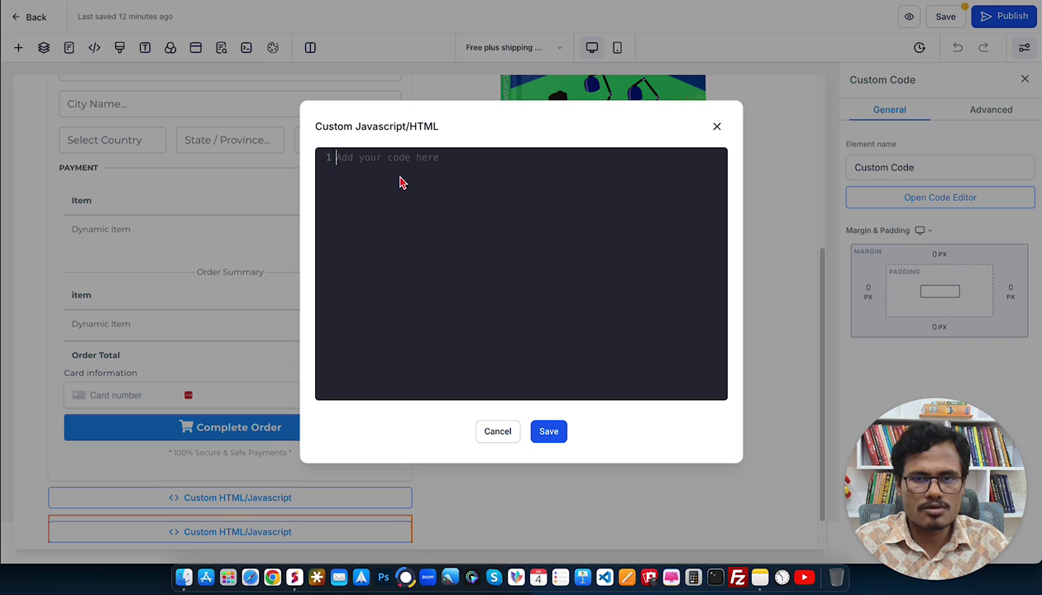
pyautogui.press('super+v')
pyautogui.click(552, 430)
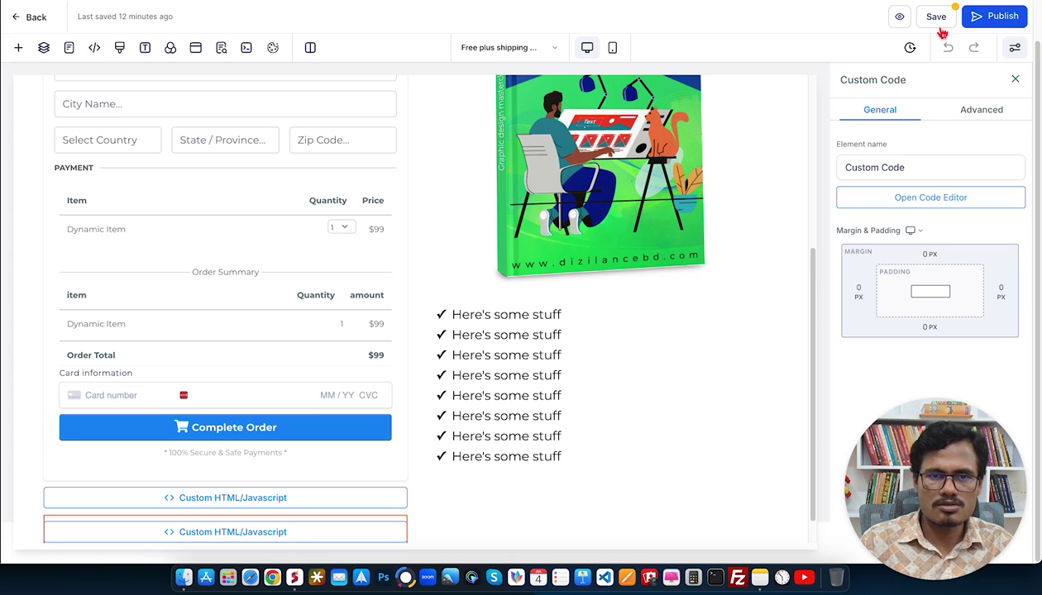
# Delete all existing rules from the page's Custom CSS and save the empty stylesheet.
pyautogui.click(121, 50)
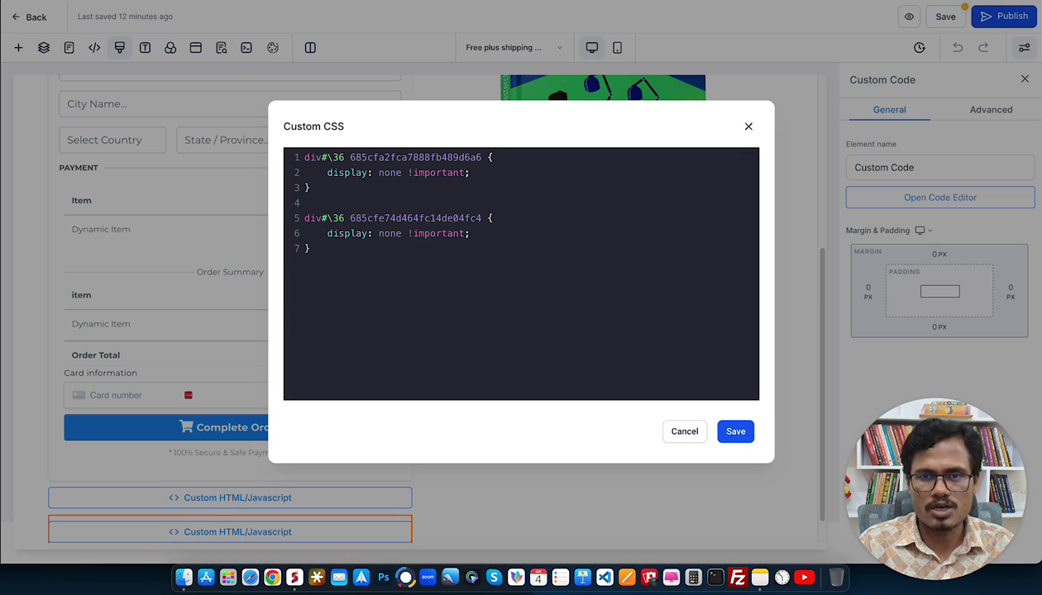
pyautogui.click(330, 246)
pyautogui.hotkey('ctrl', 'a')
pyautogui.press('BackSpace')
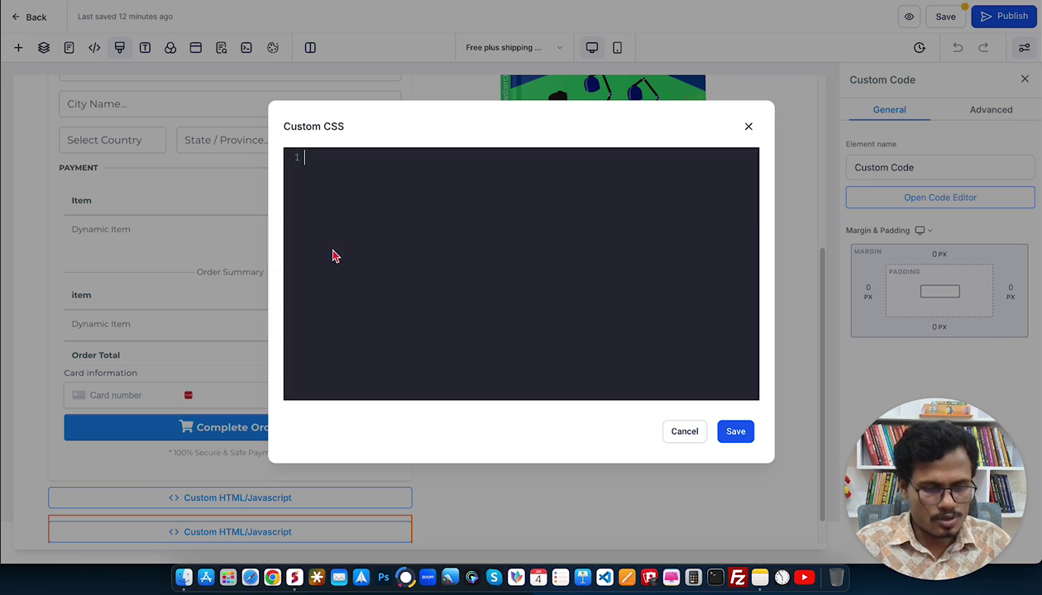
pyautogui.click(733, 435)
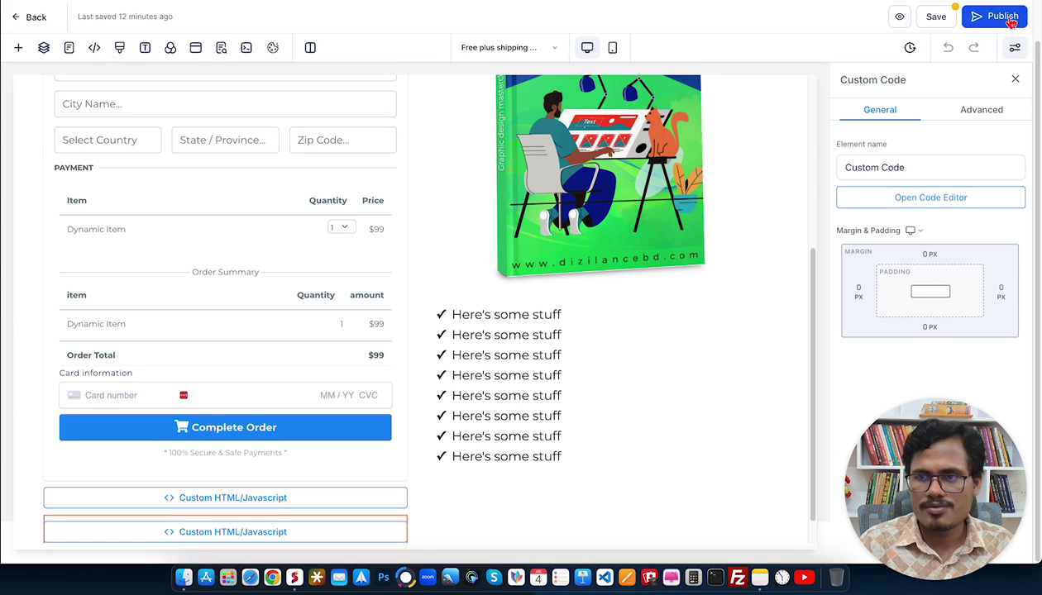
# Publish the order form page, close the SEO meta data settings and preview the page down to its payment section.
pyautogui.click(1008, 22)
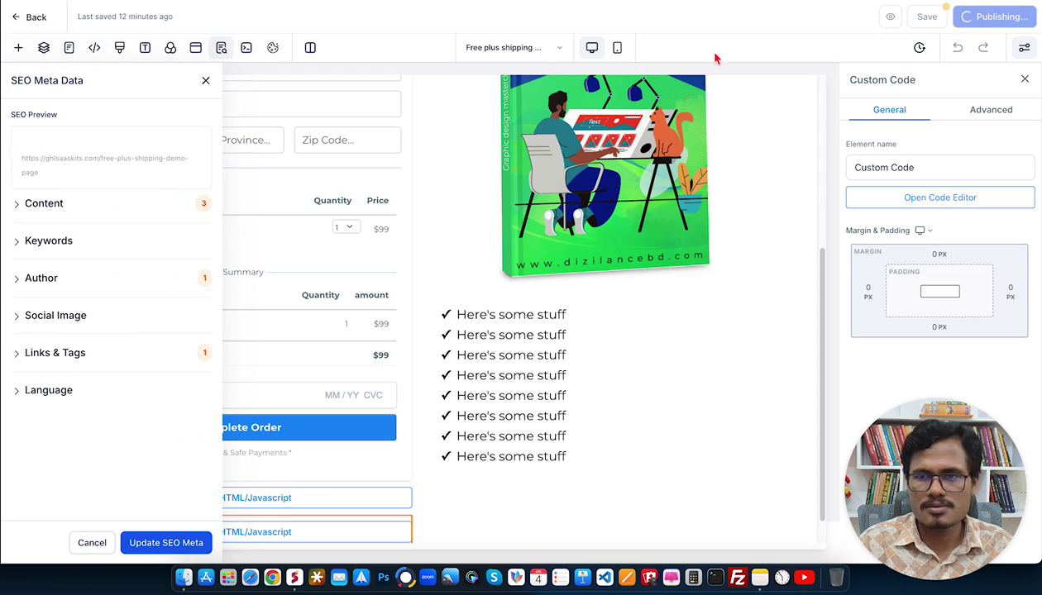
pyautogui.click(208, 83)
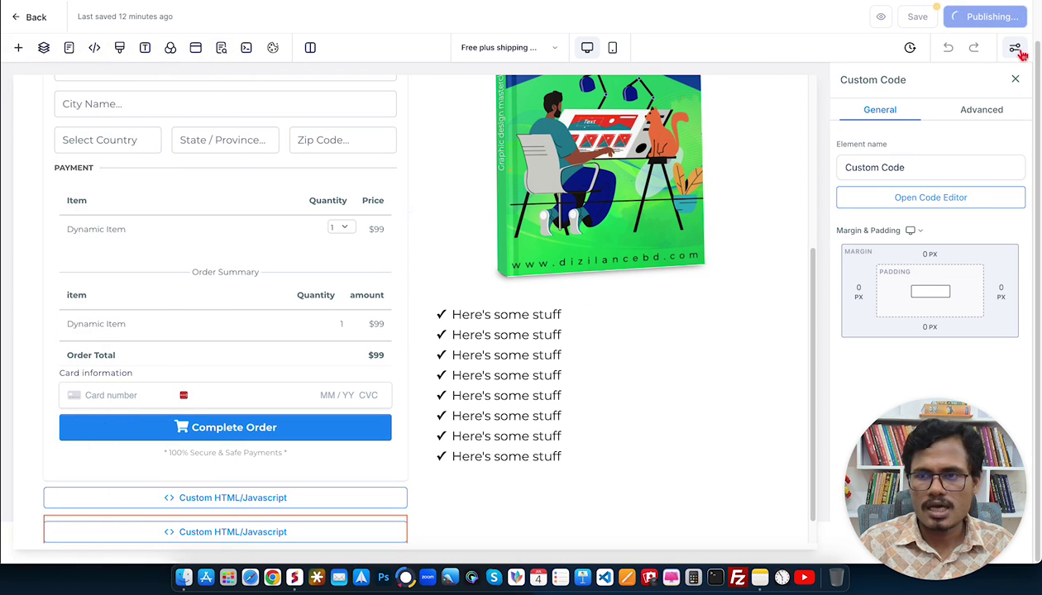
pyautogui.click(882, 17)
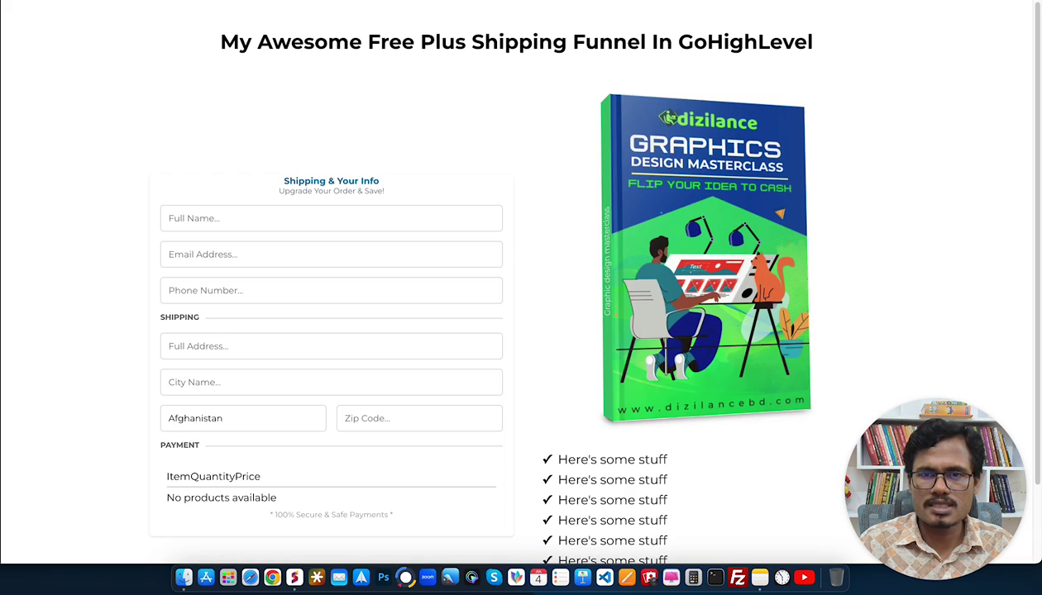
pyautogui.scroll(-2, 318, 330)
pyautogui.scroll(-2, 311, 330)
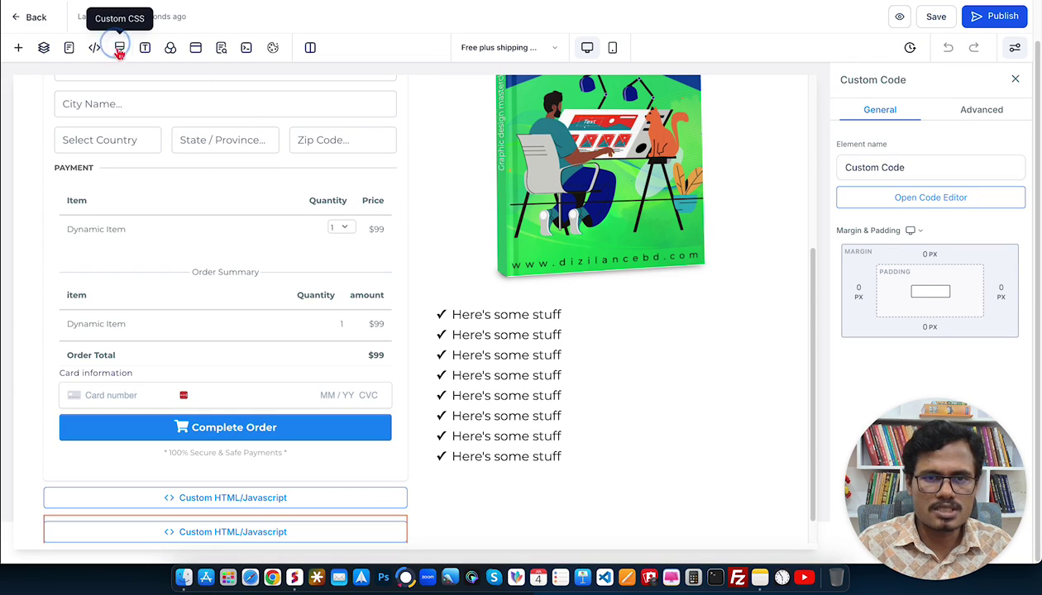
# Paste the two display: none !important rules into the page's Custom CSS and set the first selector's ID to 685e2bf08348a504dced32b from Notes.
pyautogui.click(119, 50)
pyautogui.press('super+v')
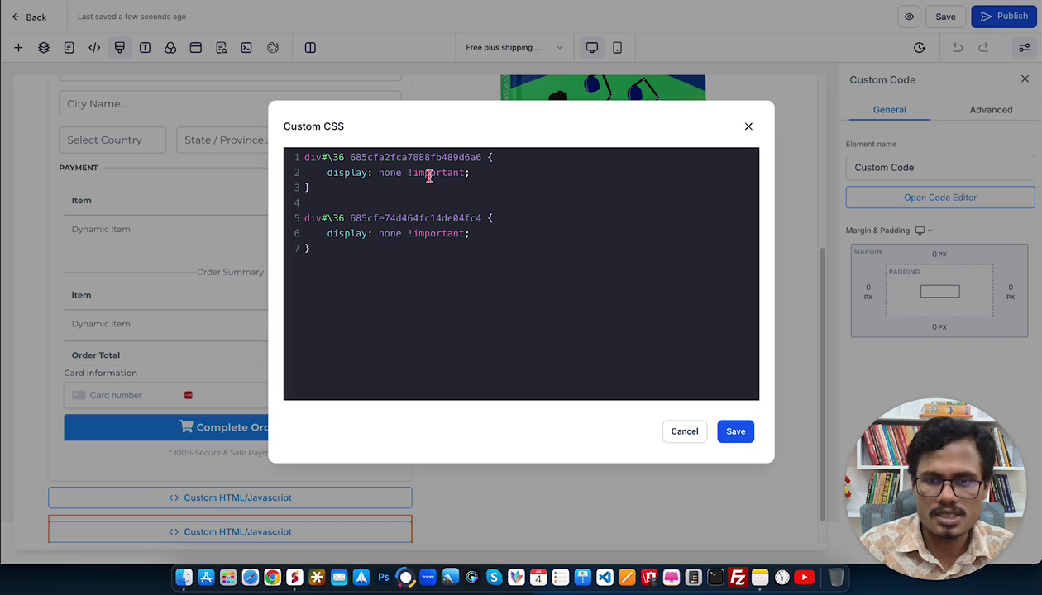
pyautogui.moveTo(484, 157); pyautogui.dragTo(350, 157)
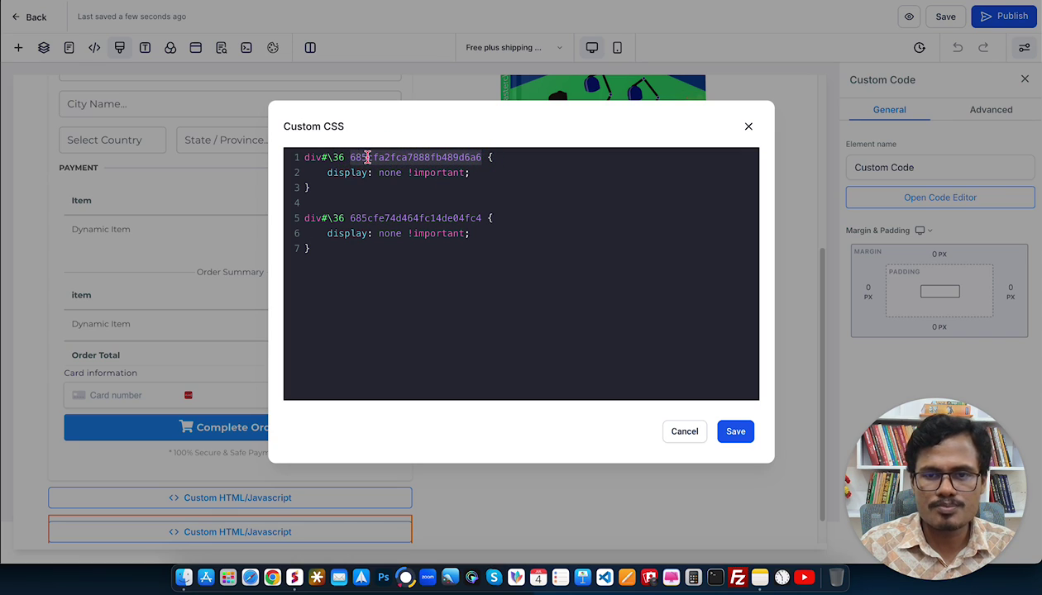
pyautogui.click(759, 576)
pyautogui.click(486, 92)
pyautogui.moveTo(467, 32)
pyautogui.mouseDown()
pyautogui.moveTo(497, 30)
pyautogui.moveTo(469, 31)
pyautogui.mouseUp()
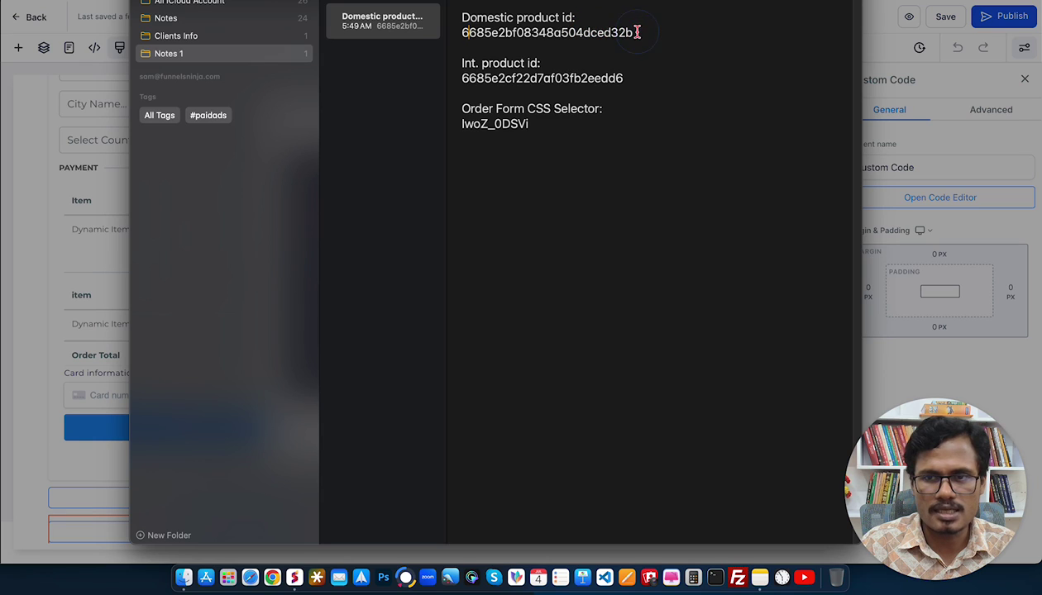
pyautogui.moveTo(636, 32); pyautogui.dragTo(490, 45)
pyautogui.press('super+c')
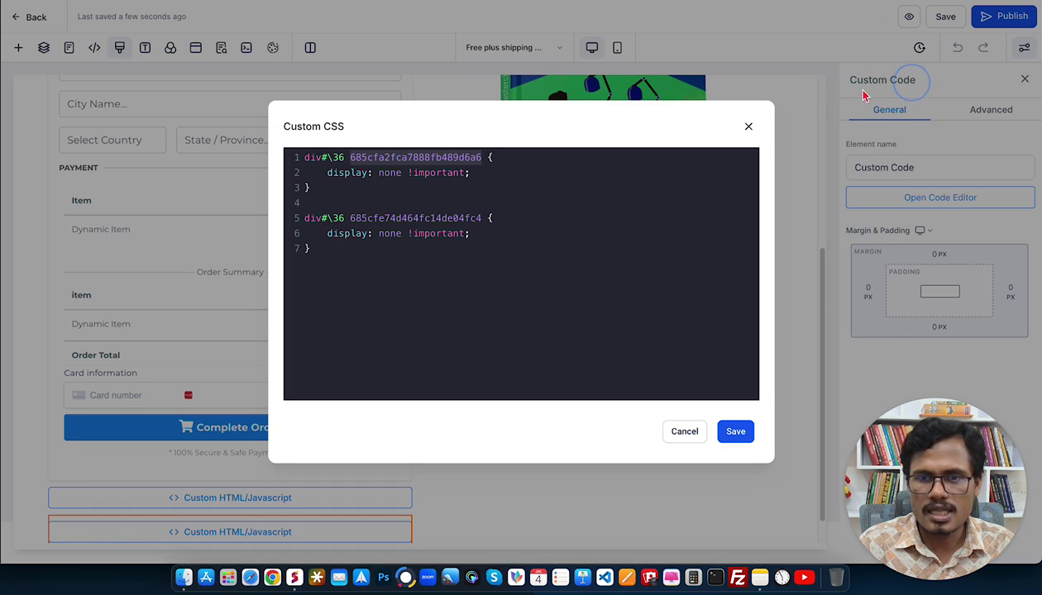
pyautogui.click(912, 82)
pyautogui.click(435, 157)
pyautogui.doubleClick(421, 158)
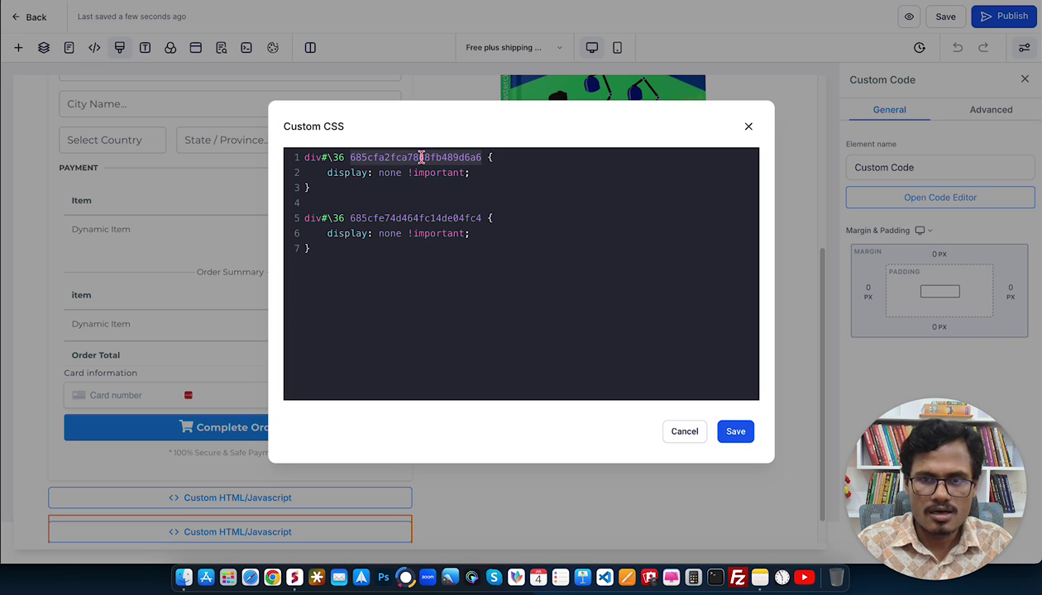
pyautogui.press('super+v')
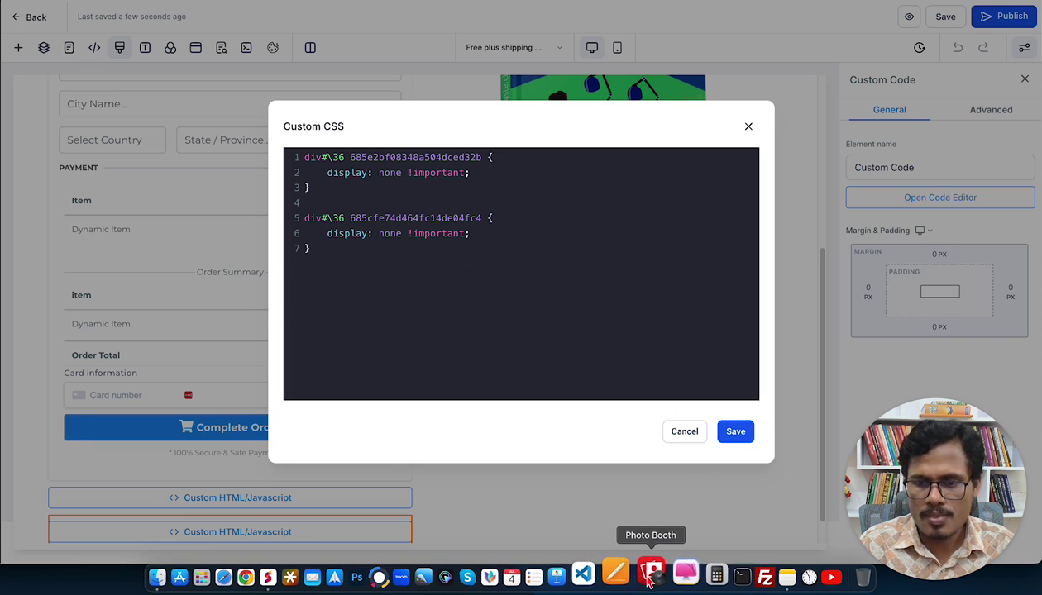
# Replace the second rule's selector ID with 685e2cf22d7af03fb2eedd6, copied from the Int. product id in Notes, and save the Custom CSS.
pyautogui.click(767, 577)
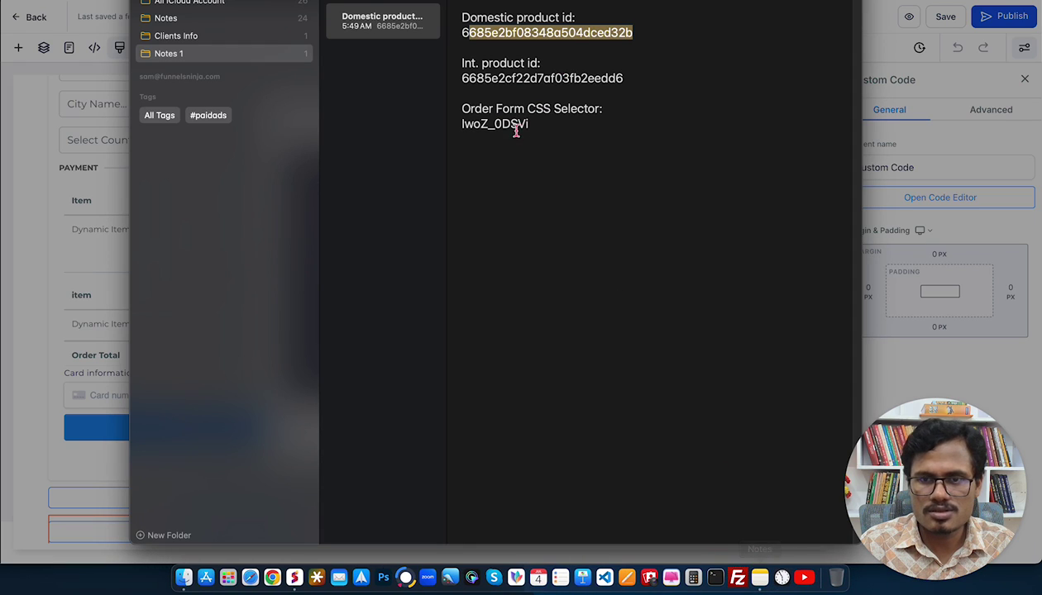
pyautogui.click(468, 76)
pyautogui.moveTo(461, 78); pyautogui.dragTo(468, 78)
pyautogui.click(460, 78)
pyautogui.moveTo(467, 78); pyautogui.dragTo(630, 79)
pyautogui.press('cmd+c')
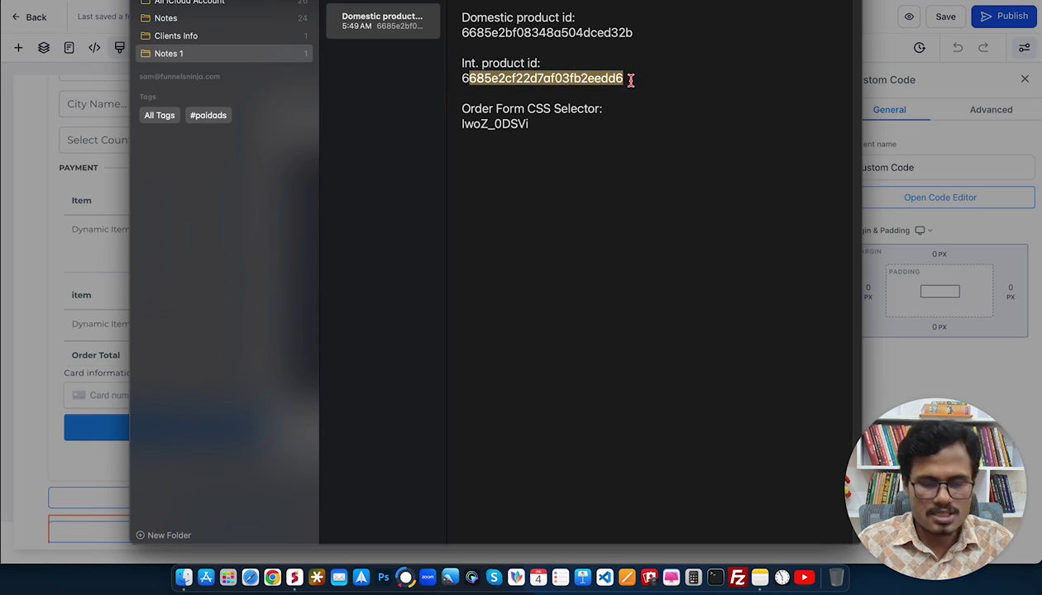
pyautogui.click(886, 111)
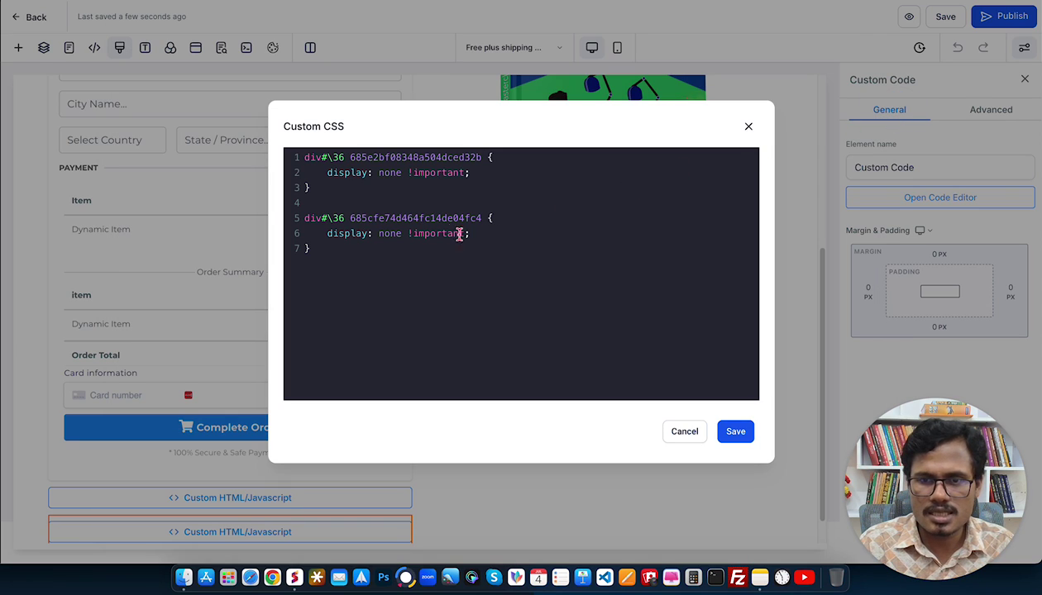
pyautogui.doubleClick(420, 218)
pyautogui.press('BackSpace')
pyautogui.press('cmd+v')
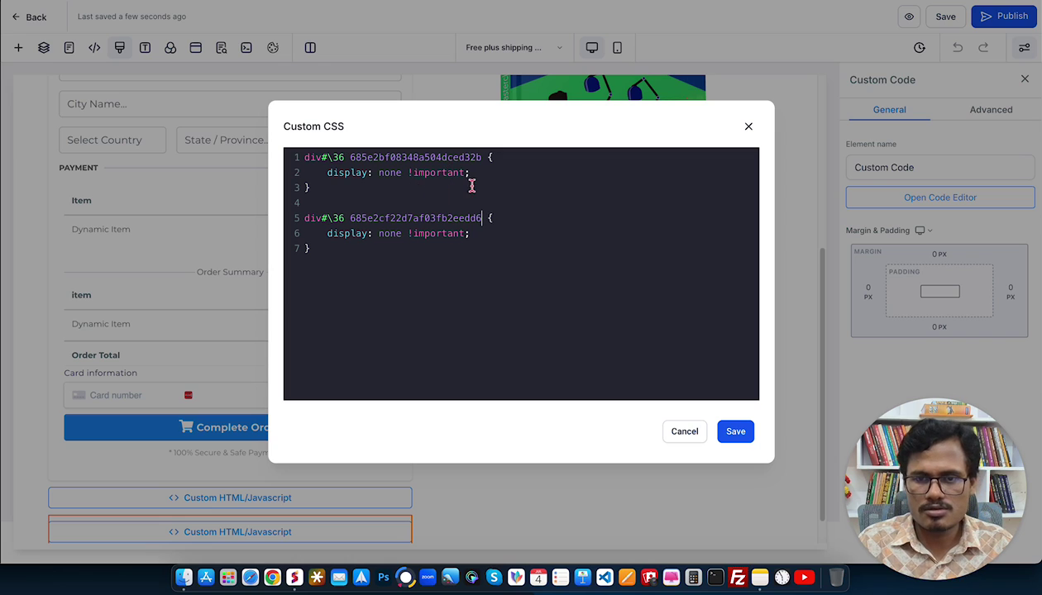
pyautogui.click(744, 432)
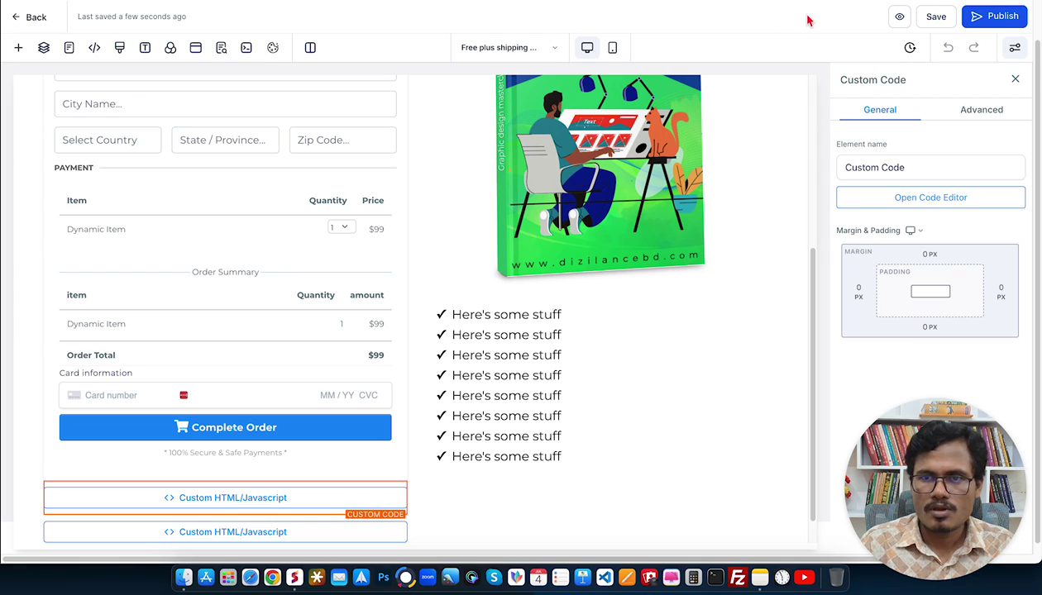
# Preview the order form page and check the My Amazing Book item and its price in the payment section.
pyautogui.click(900, 18)
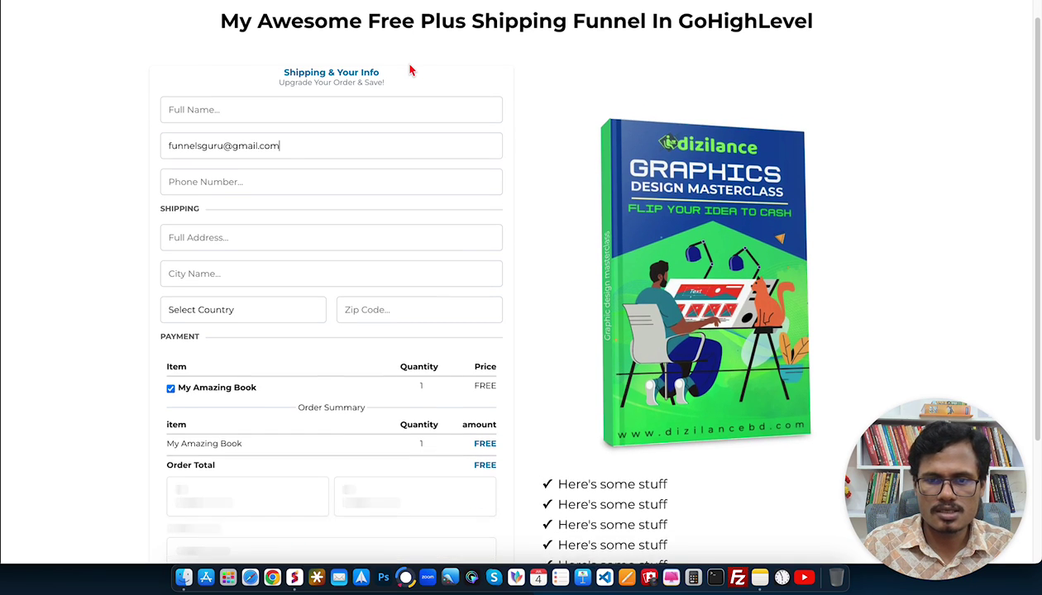
pyautogui.scroll(-3, 409, 66)
pyautogui.scroll(-2, 363, 140)
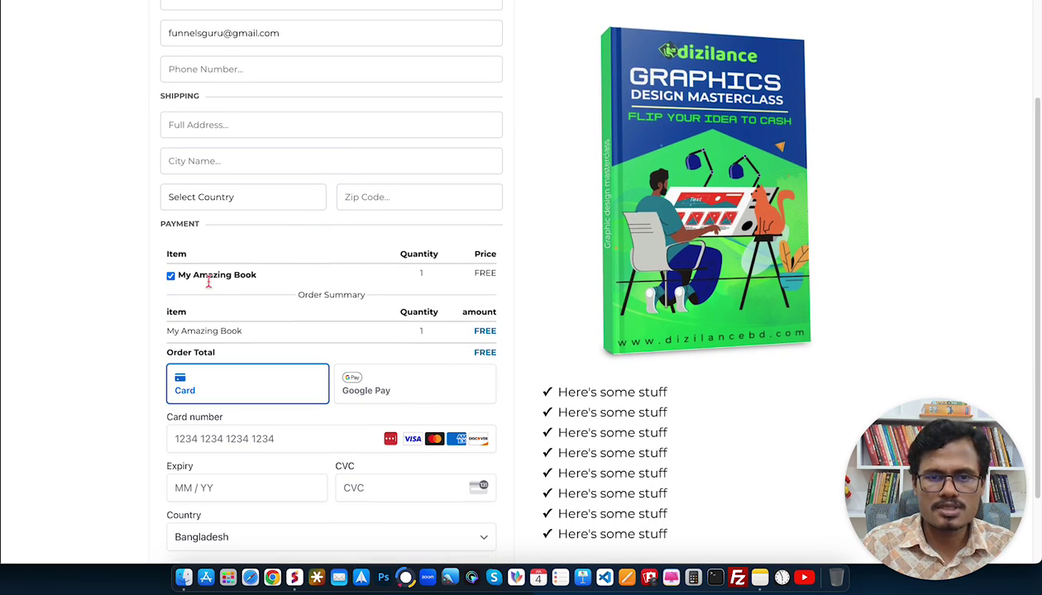
pyautogui.moveTo(178, 276); pyautogui.dragTo(269, 276)
pyautogui.click(492, 271)
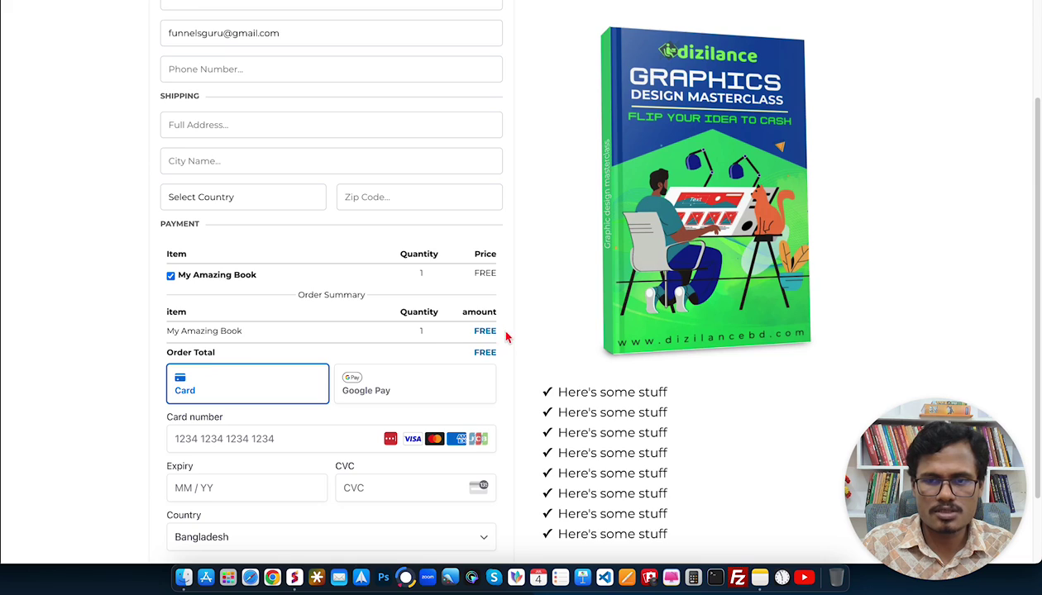
# Select United States as the shipping country and check the shipping line and order total in the order summary.
pyautogui.click(231, 195)
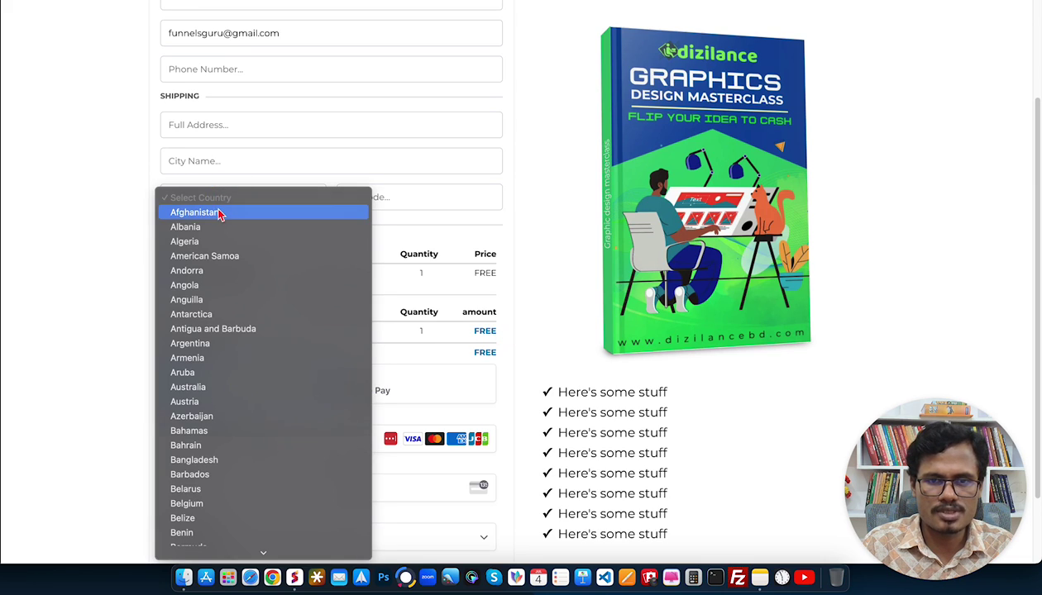
pyautogui.scroll(-20, 232, 286)
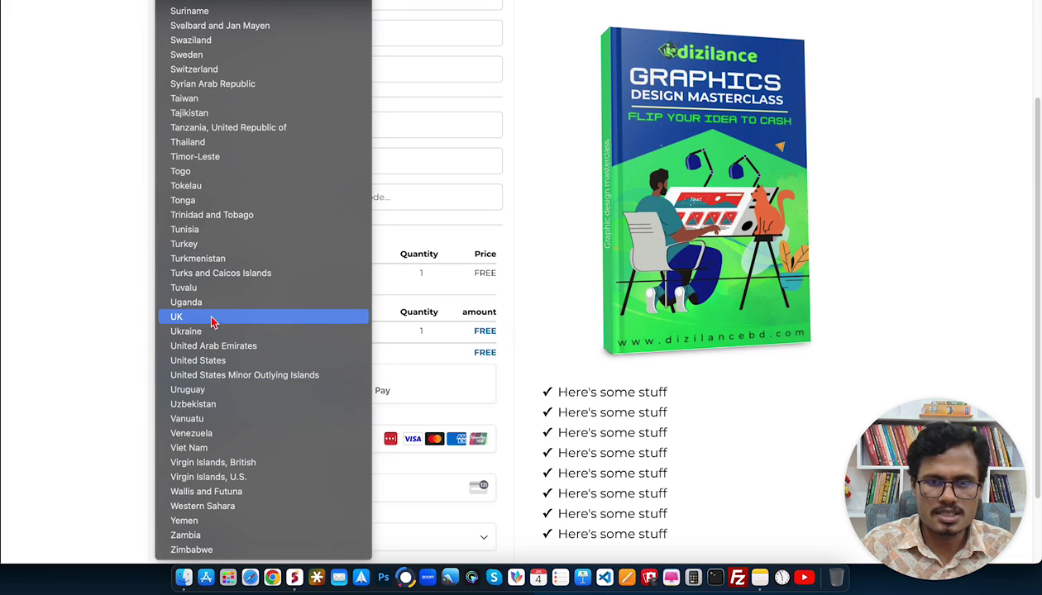
pyautogui.click(219, 362)
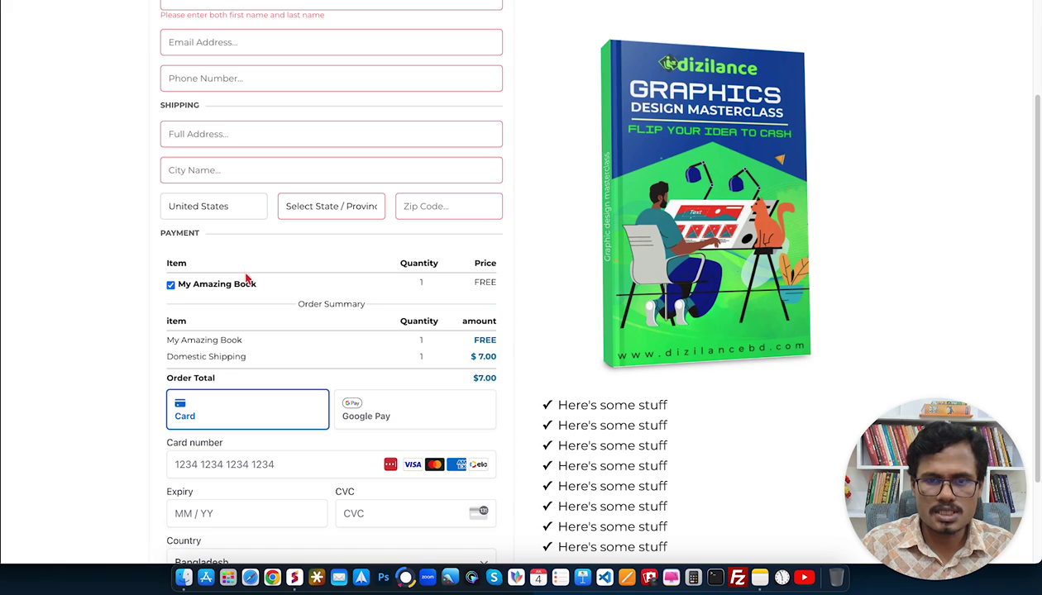
pyautogui.moveTo(169, 356); pyautogui.dragTo(248, 351)
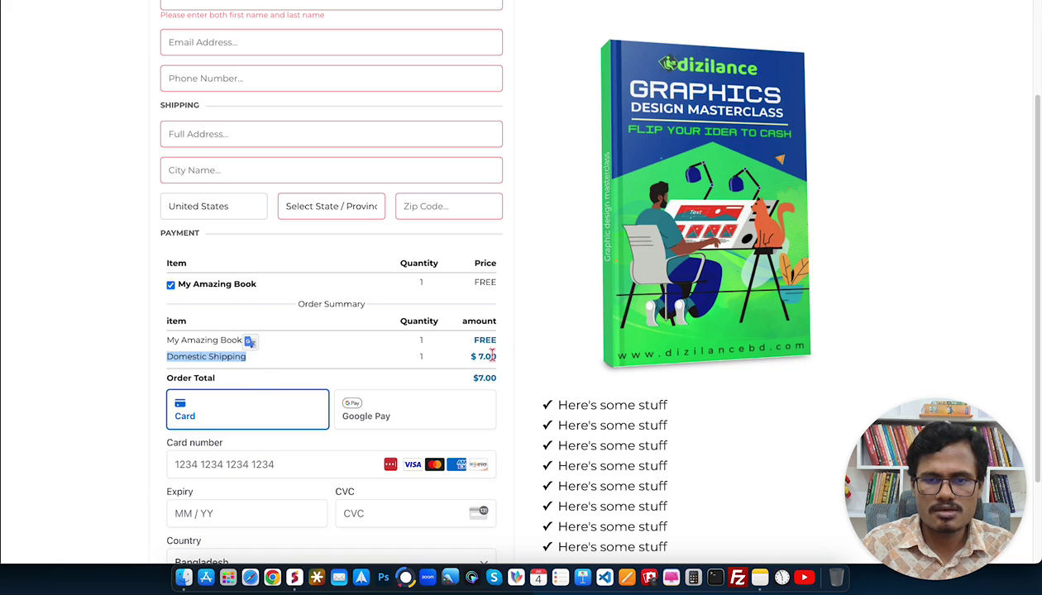
pyautogui.doubleClick(488, 356)
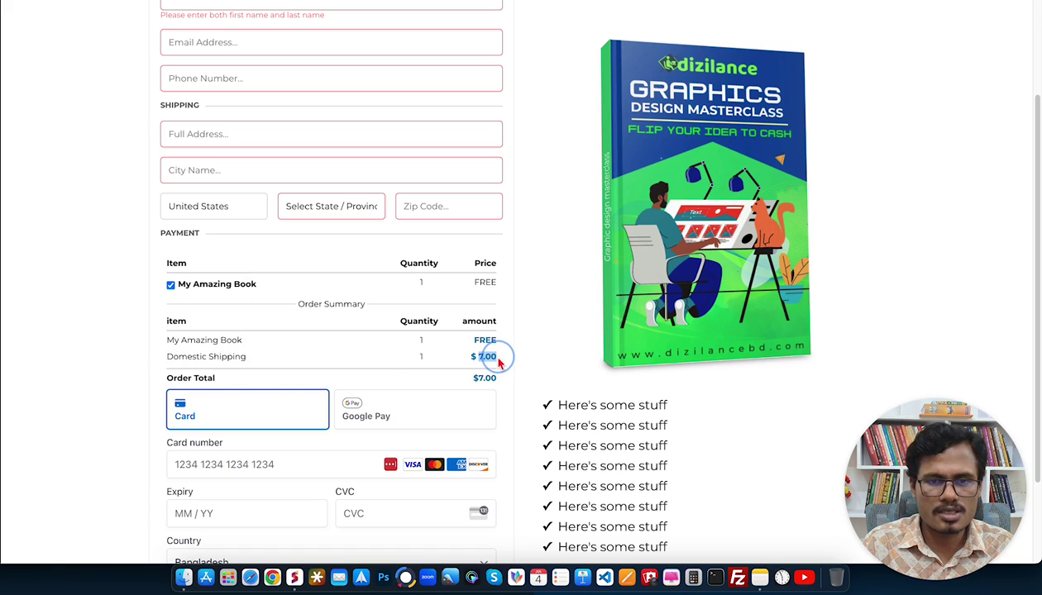
pyautogui.moveTo(473, 378); pyautogui.dragTo(498, 381)
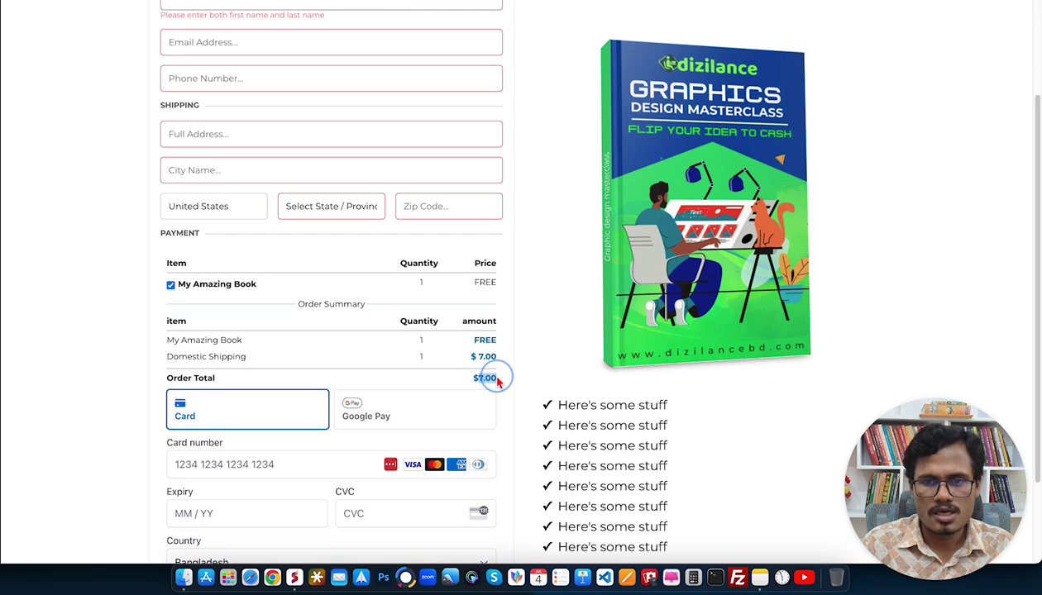
# Change the shipping country to Bahrain and check the shipping item and its amount in the order summary.
pyautogui.click(209, 217)
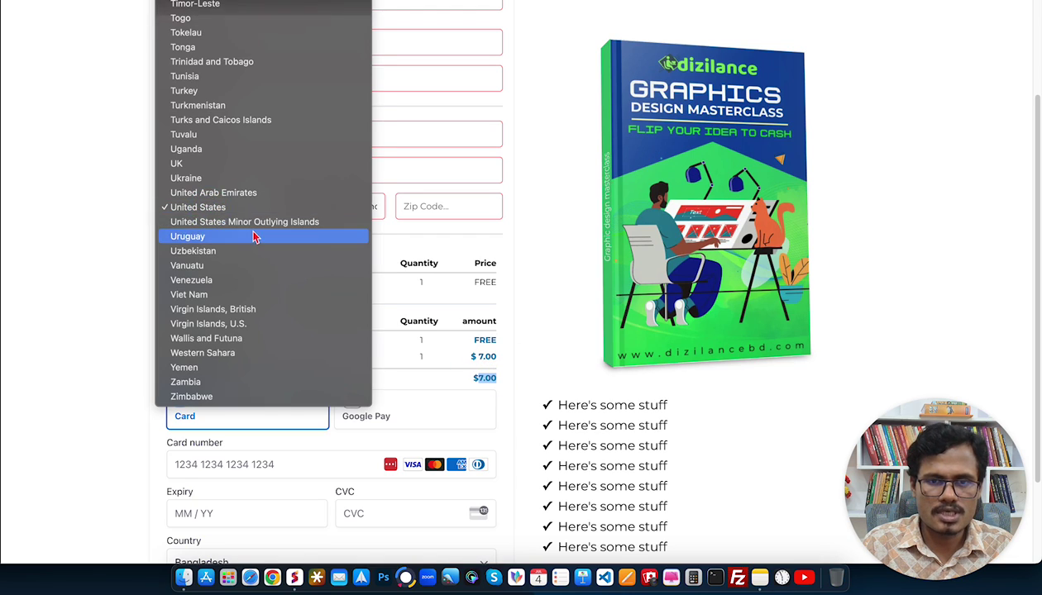
pyautogui.scroll(15, 248, 215)
pyautogui.scroll(20, 248, 190)
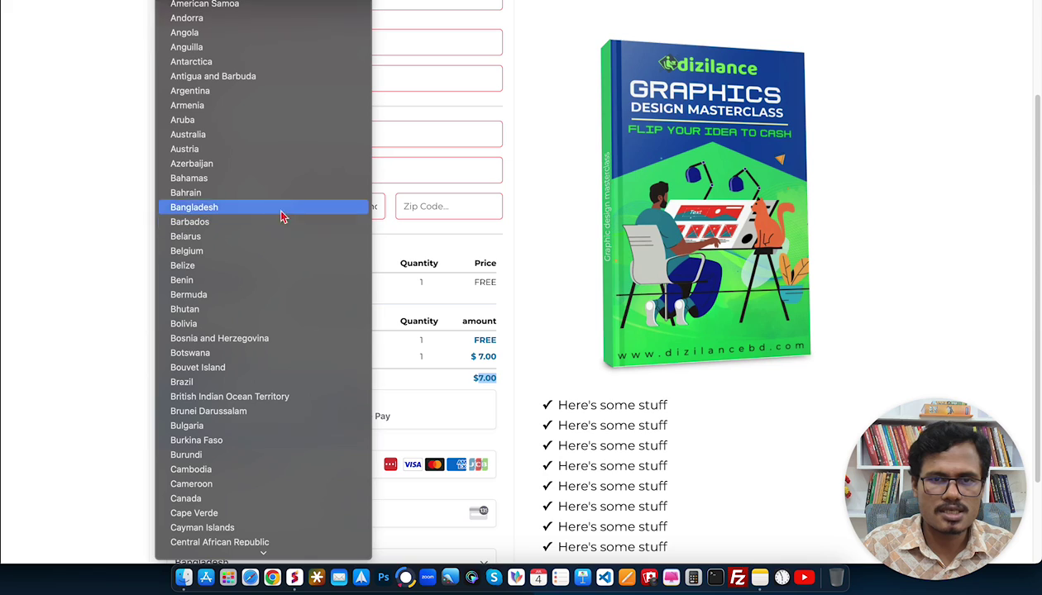
pyautogui.click(292, 195)
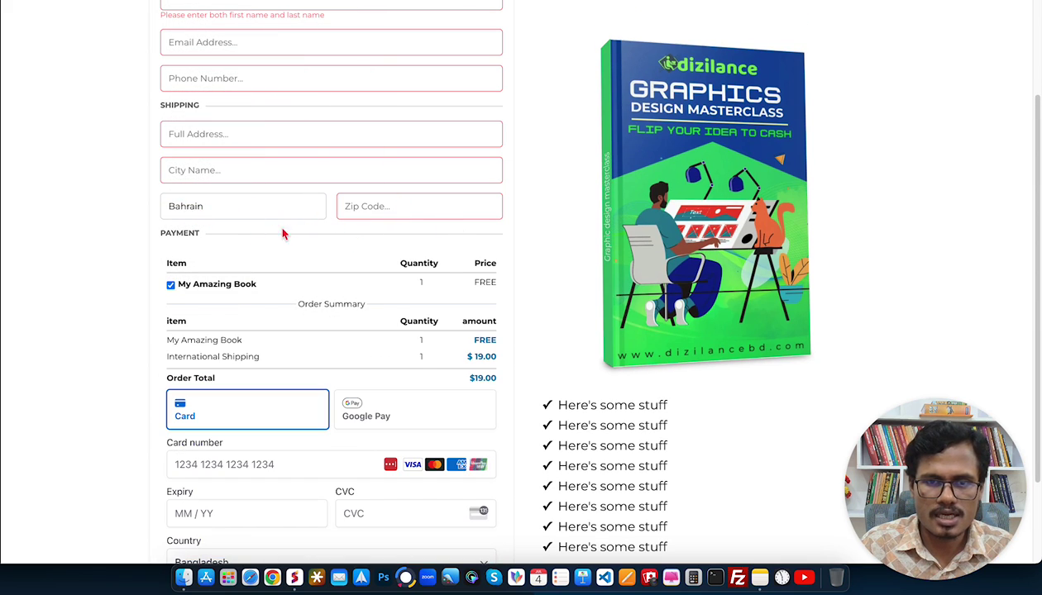
pyautogui.moveTo(476, 356); pyautogui.dragTo(500, 356)
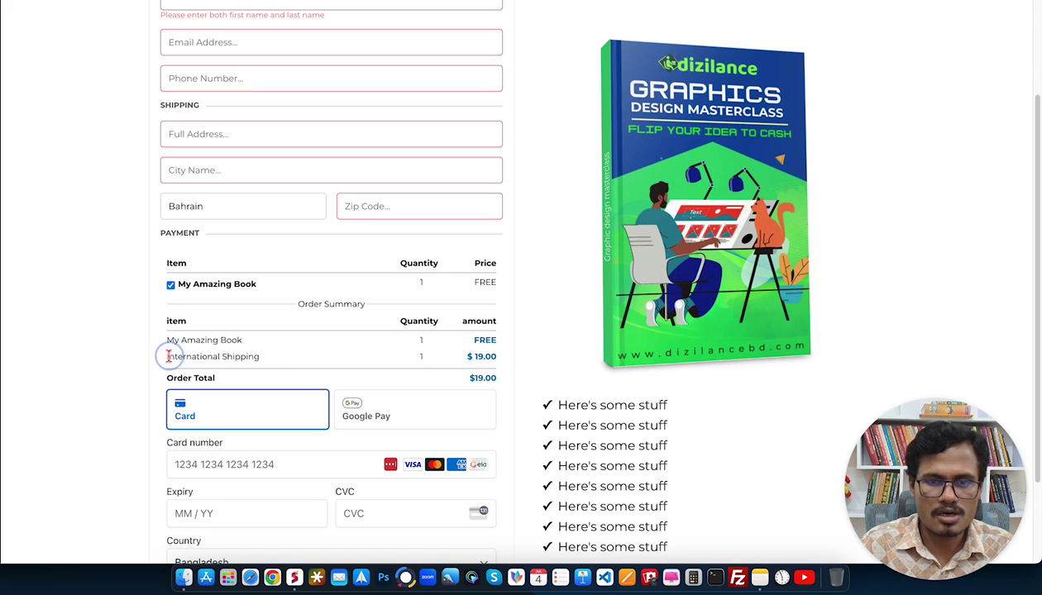
pyautogui.moveTo(165, 356); pyautogui.dragTo(267, 361)
# Change the shipping country to Belgium and check the shipping line in the order summary.
pyautogui.click(211, 209)
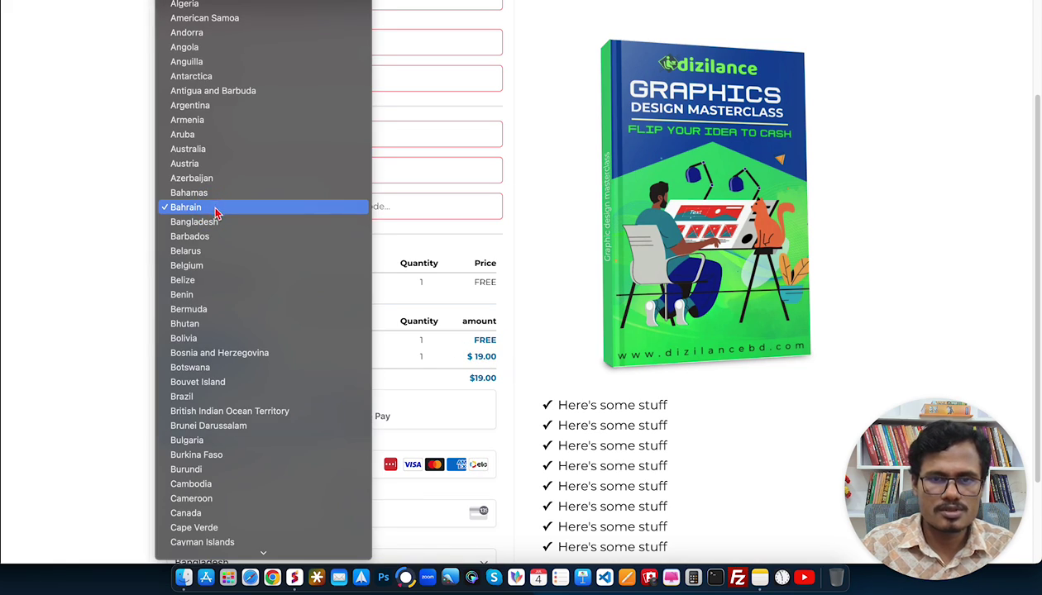
pyautogui.press('Escape')
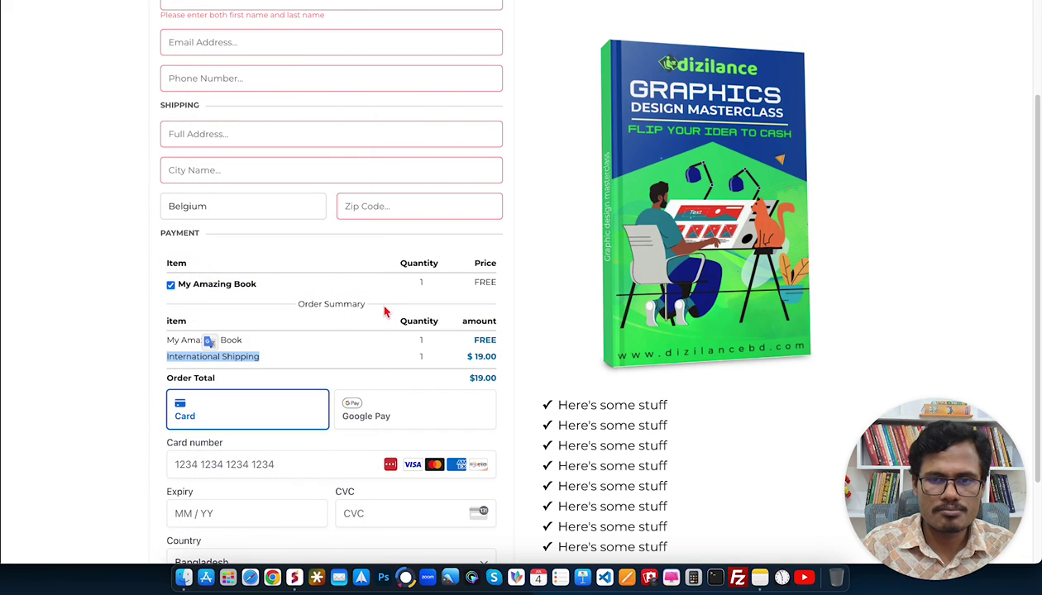
pyautogui.click(298, 345)
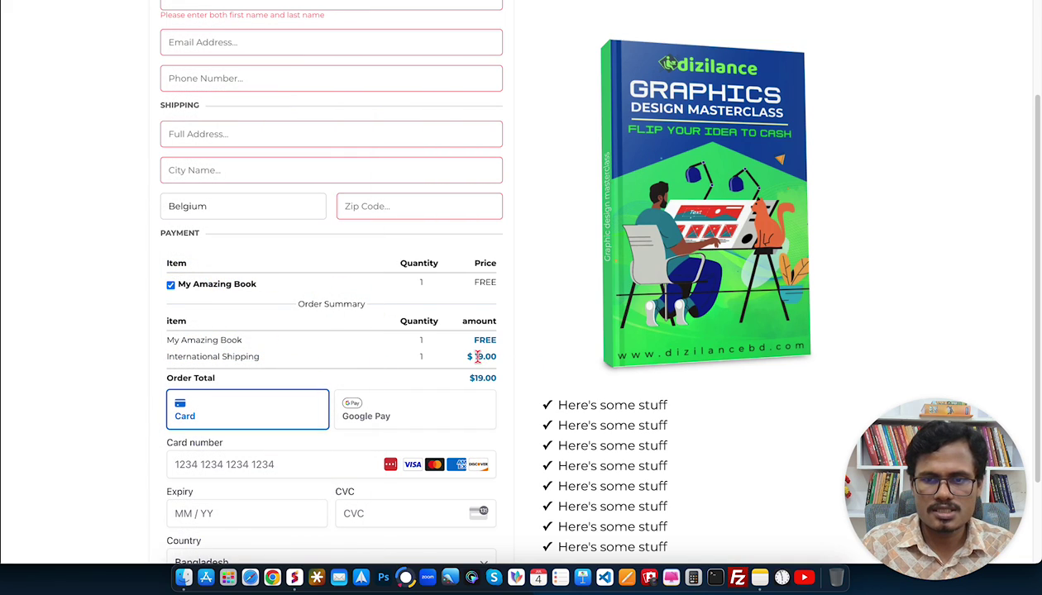
# Switch the shipping country back to United States and check the recalculated order total.
pyautogui.click(204, 212)
pyautogui.scroll(-15, 223, 248)
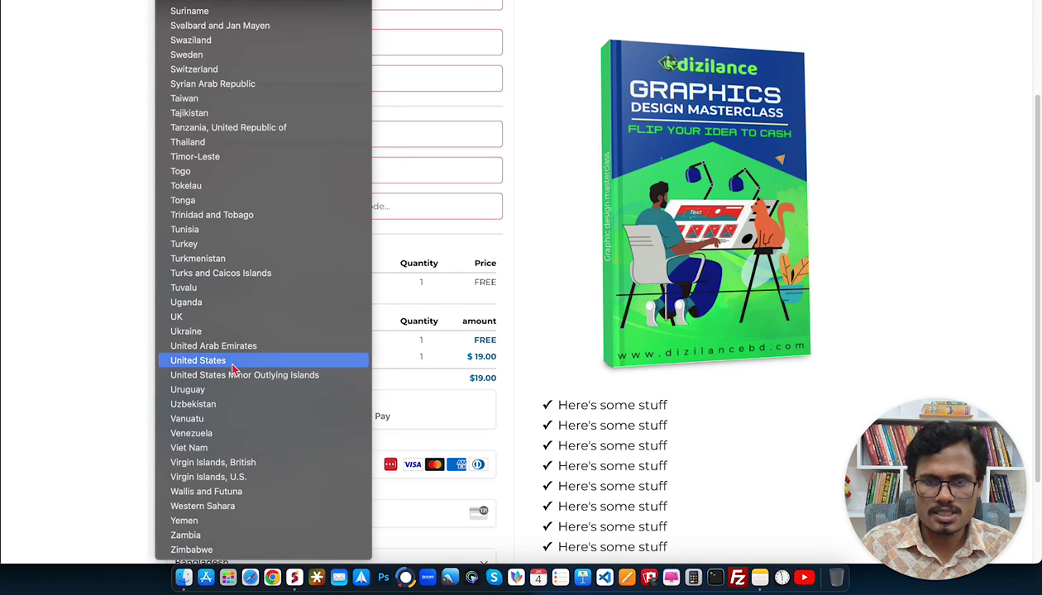
pyautogui.click(228, 361)
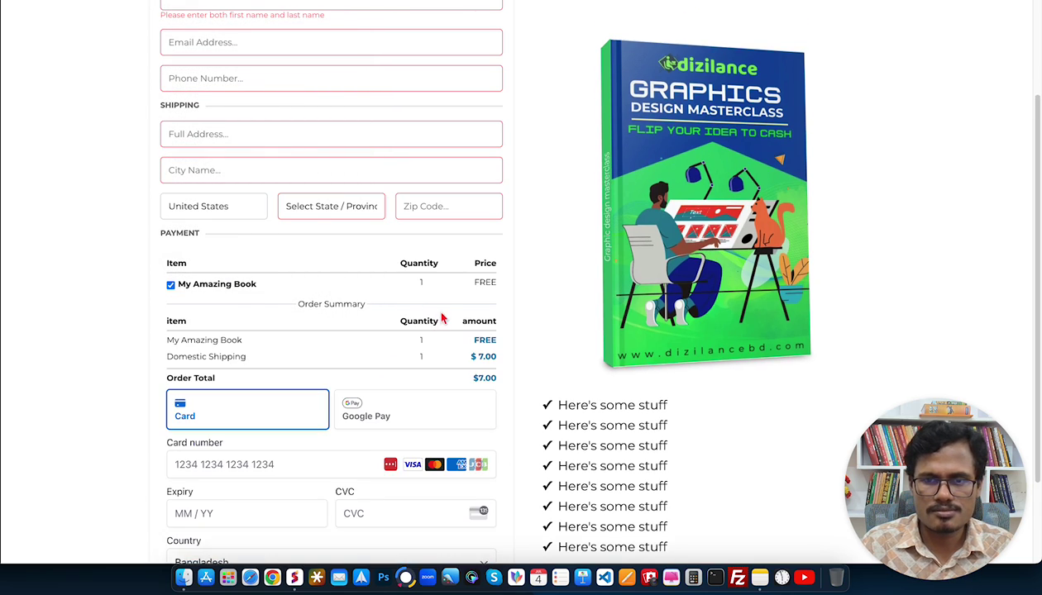
pyautogui.moveTo(476, 378); pyautogui.dragTo(498, 384)
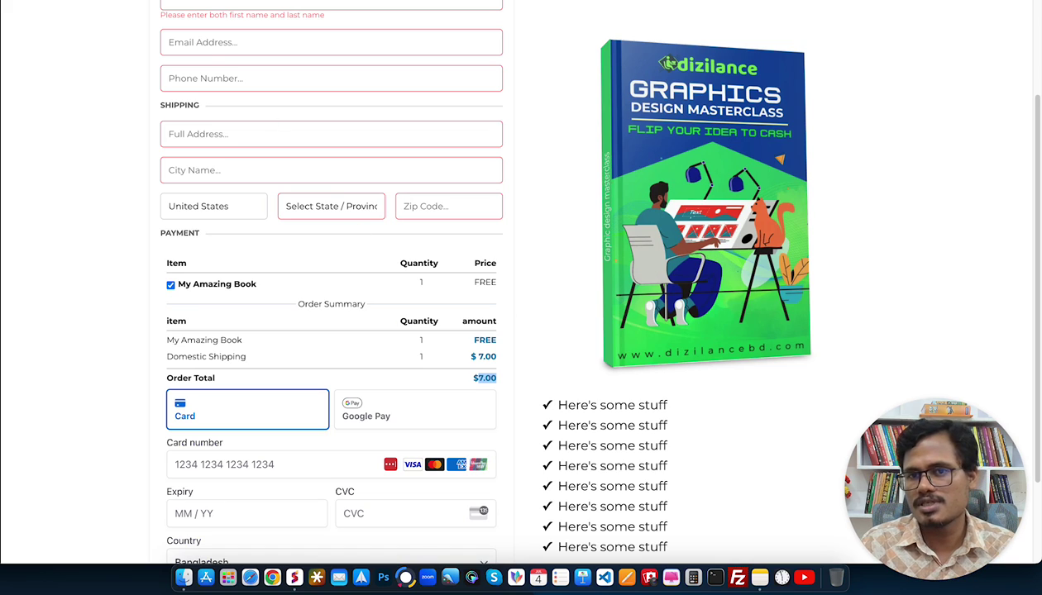
# Open the GHL SaasKits website and look through its overview of available code snippets.
pyautogui.rightClick(417, 1)
pyautogui.press('super+t')
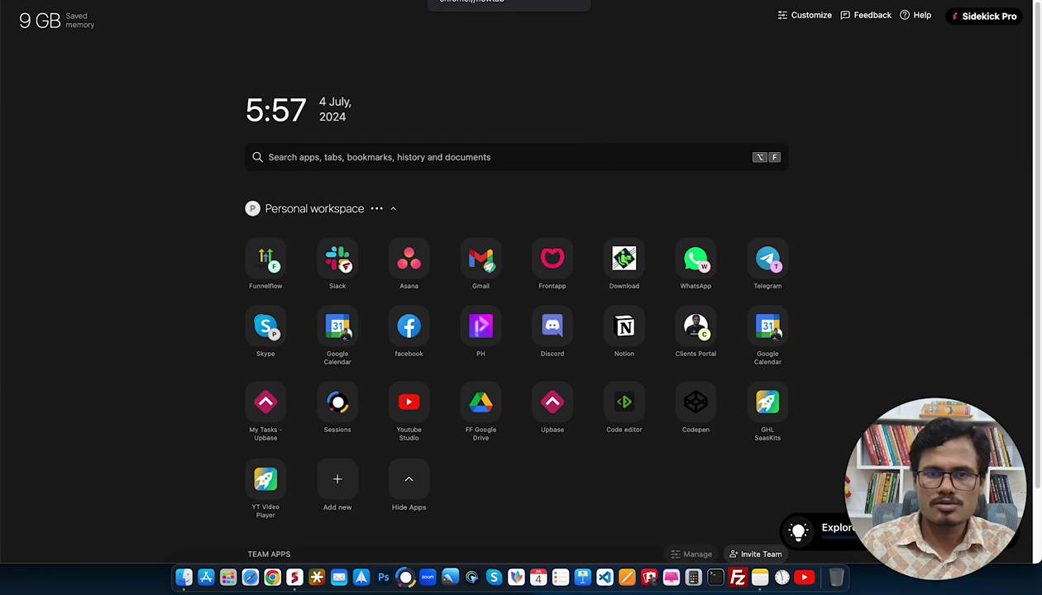
pyautogui.press('super+w')
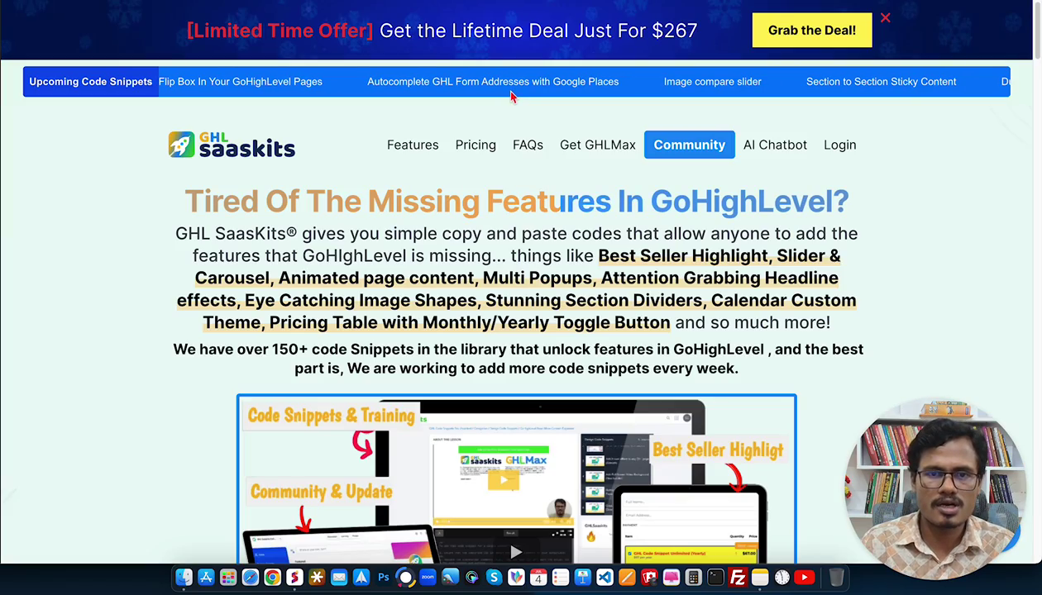
pyautogui.scroll(-10, 565, 250)
pyautogui.scroll(3, 565, 251)
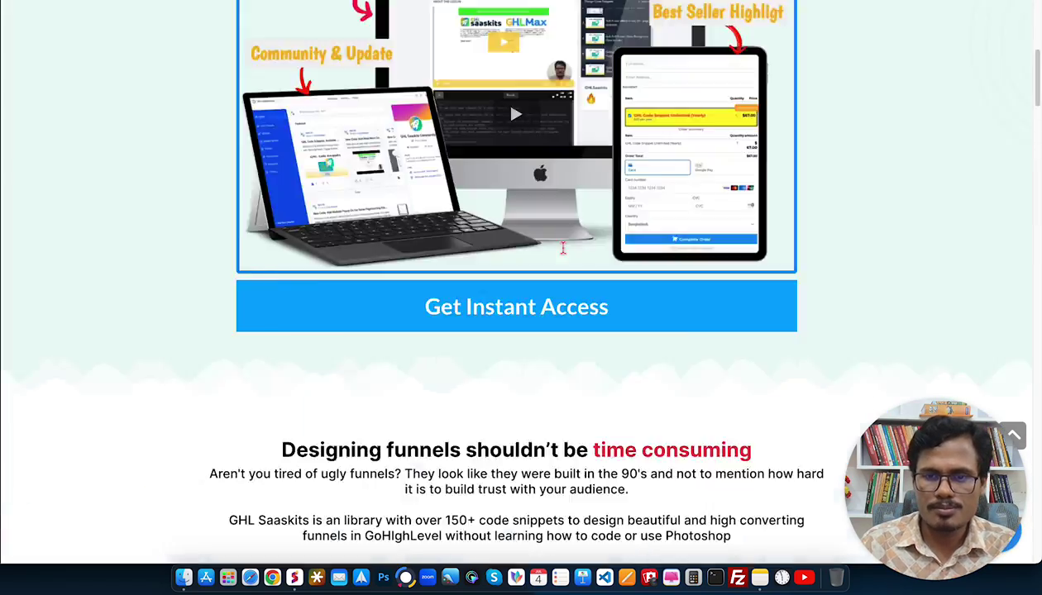
pyautogui.scroll(-7, 565, 253)
pyautogui.scroll(-15, 565, 255)
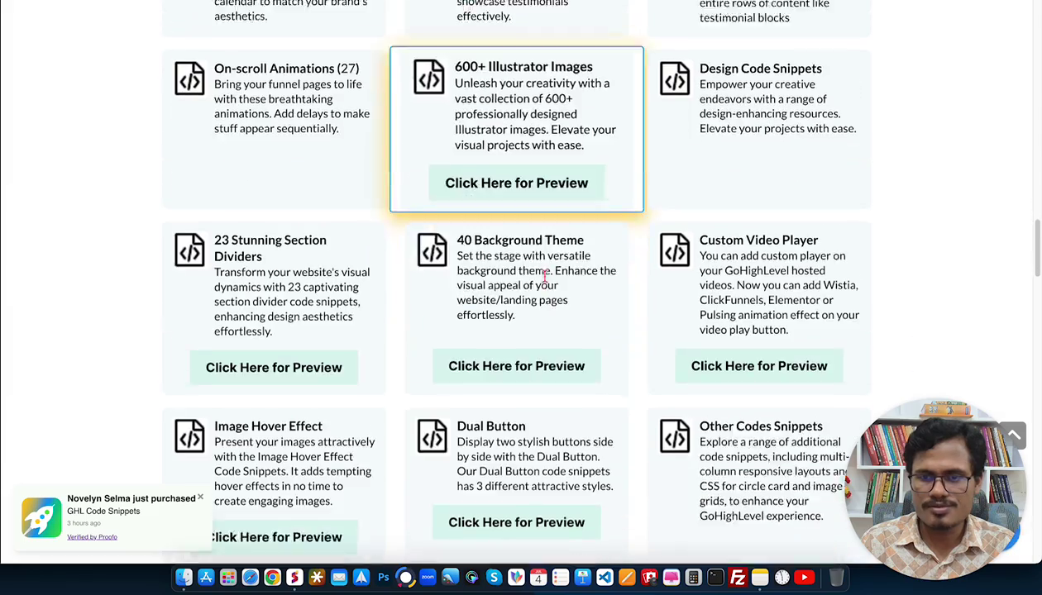
# Compare the Basic, Pro Monthly and Unlimited Yearly pricing plans, dismissing the support chat that covers them.
pyautogui.scroll(-12, 546, 302)
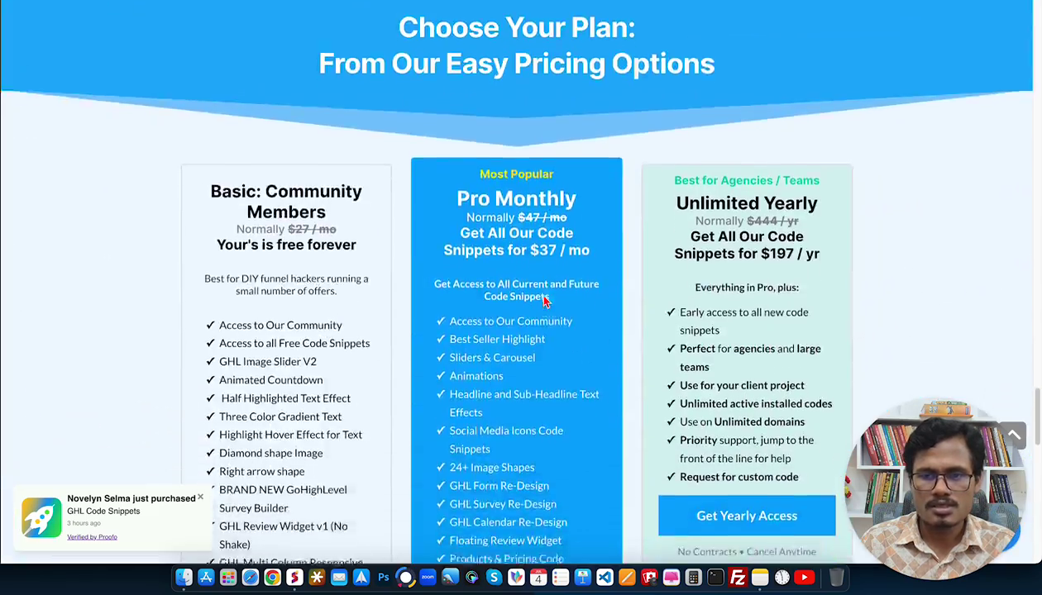
pyautogui.scroll(1, 474, 163)
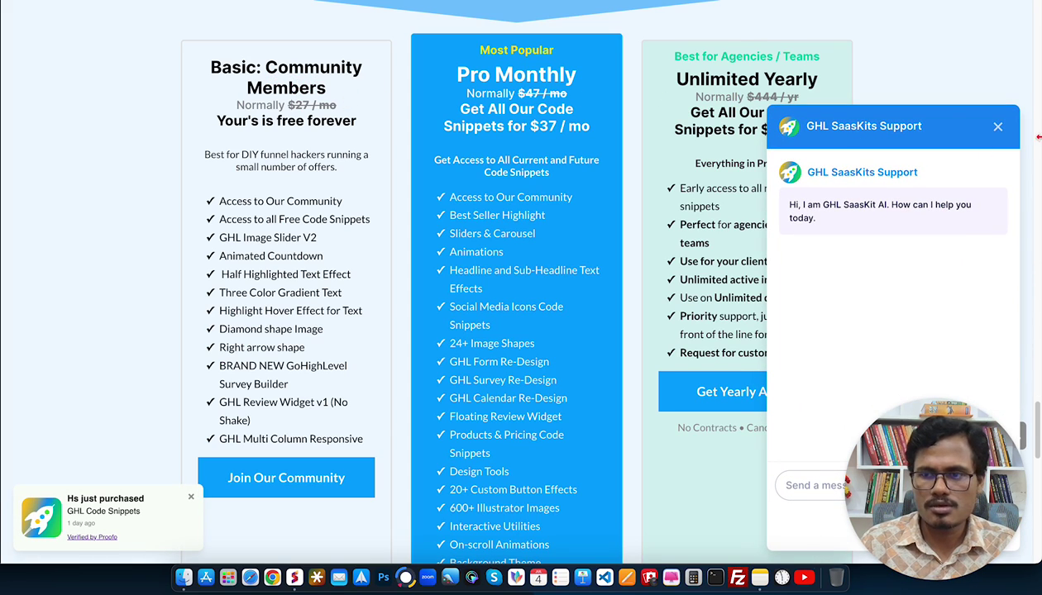
pyautogui.click(997, 127)
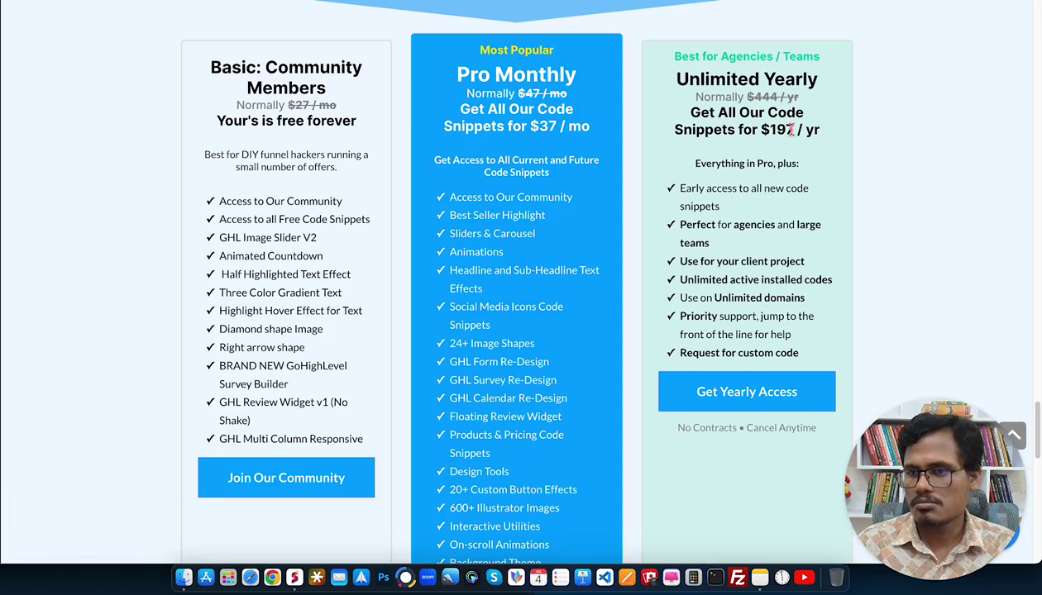
pyautogui.scroll(20, 671, 225)
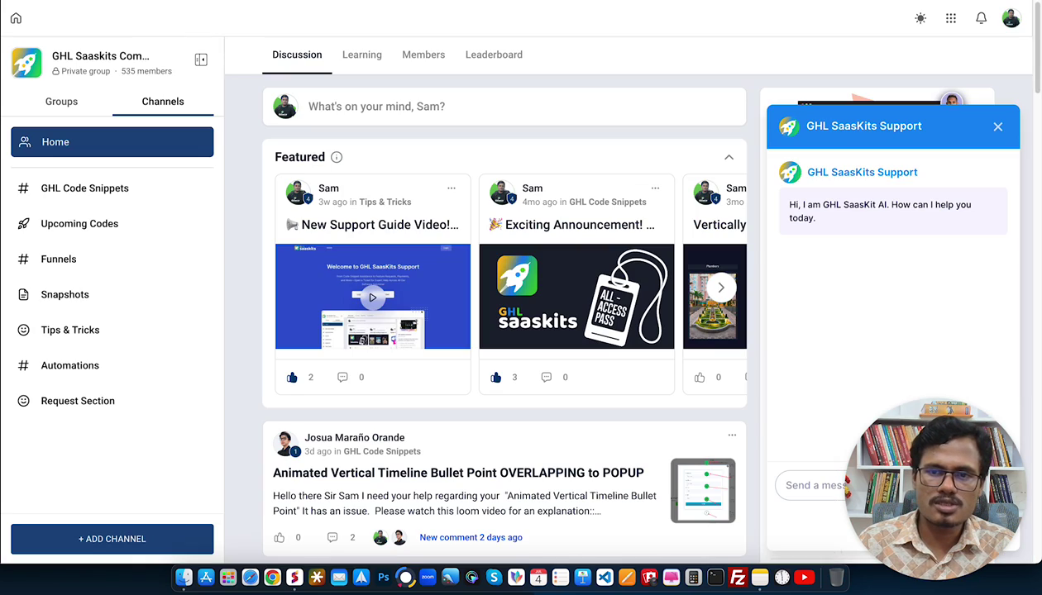
# Dismiss the support chat in the GHL SaasKits Community and browse the courses in its Learning section.
pyautogui.click(997, 130)
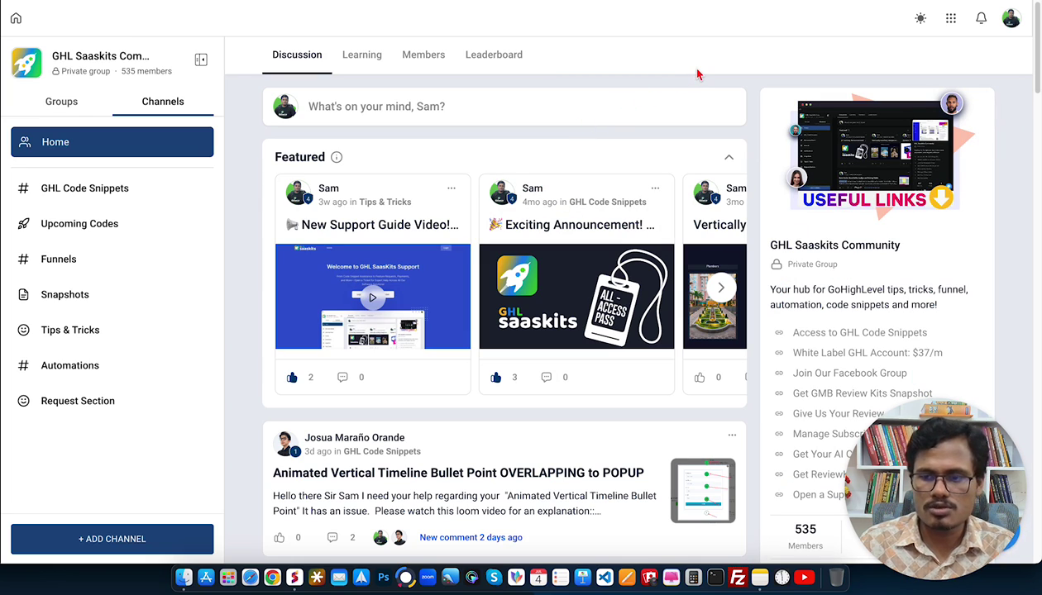
pyautogui.click(357, 64)
pyautogui.scroll(-2, 728, 354)
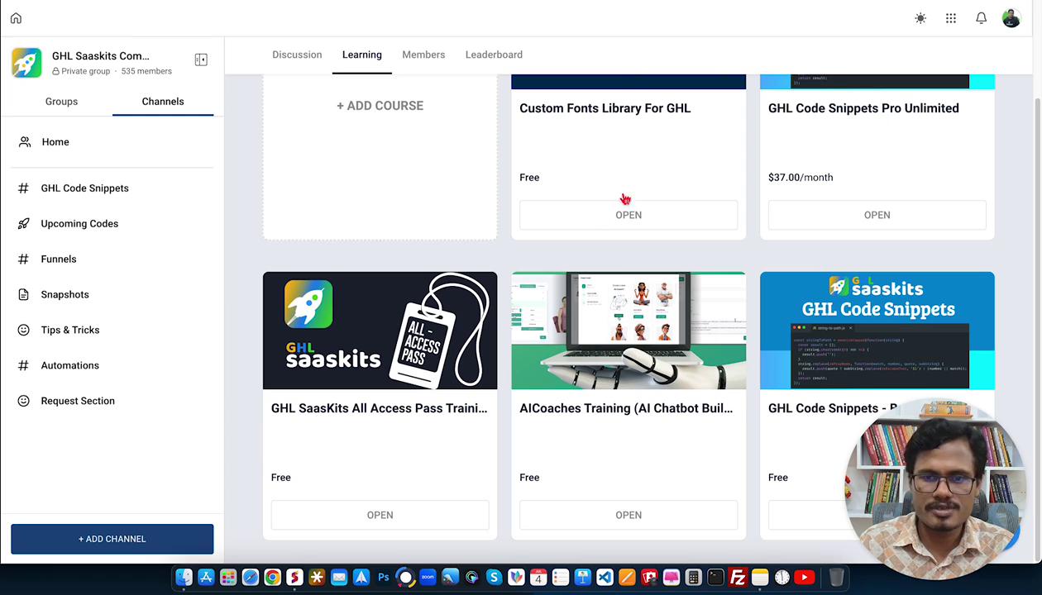
pyautogui.scroll(2, 878, 288)
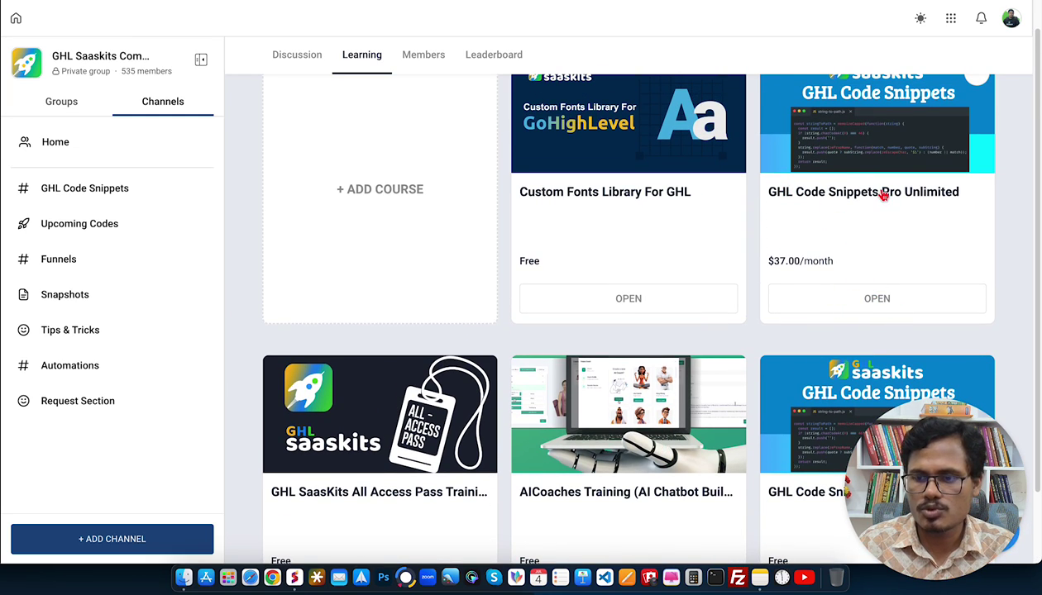
pyautogui.scroll(-2, 881, 193)
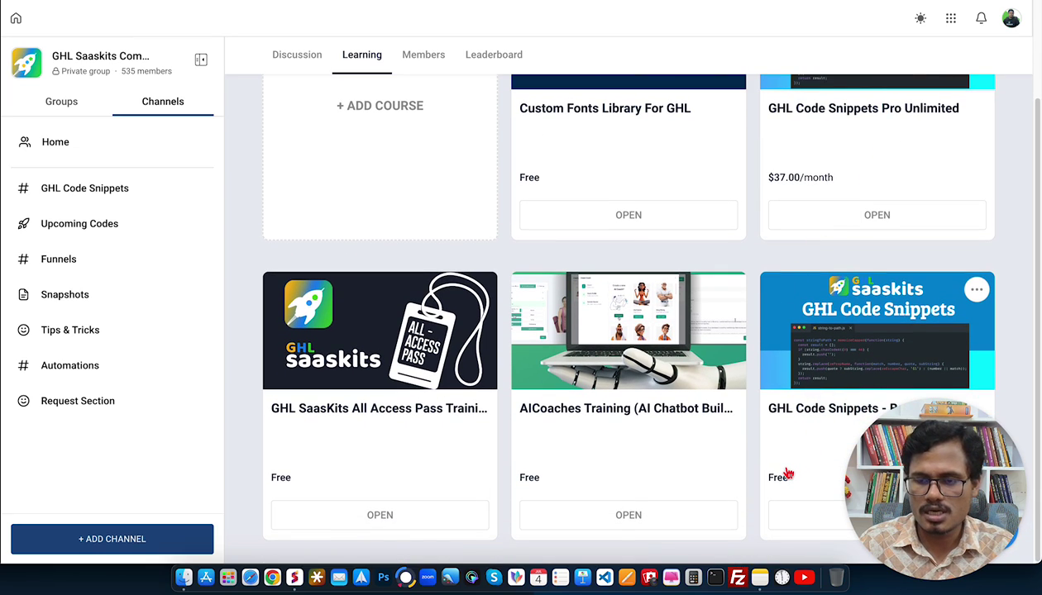
pyautogui.scroll(3, 785, 449)
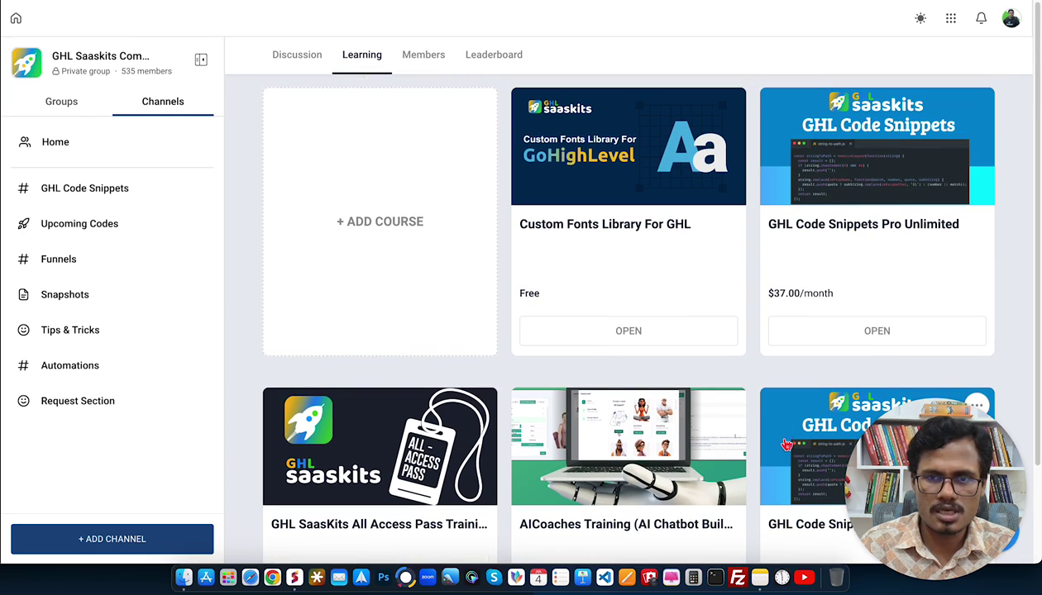
# Return to the community's Discussion feed and look through the recent posts, including the "GHL Free Plus Shipping Funnel" announcement.
pyautogui.click(300, 58)
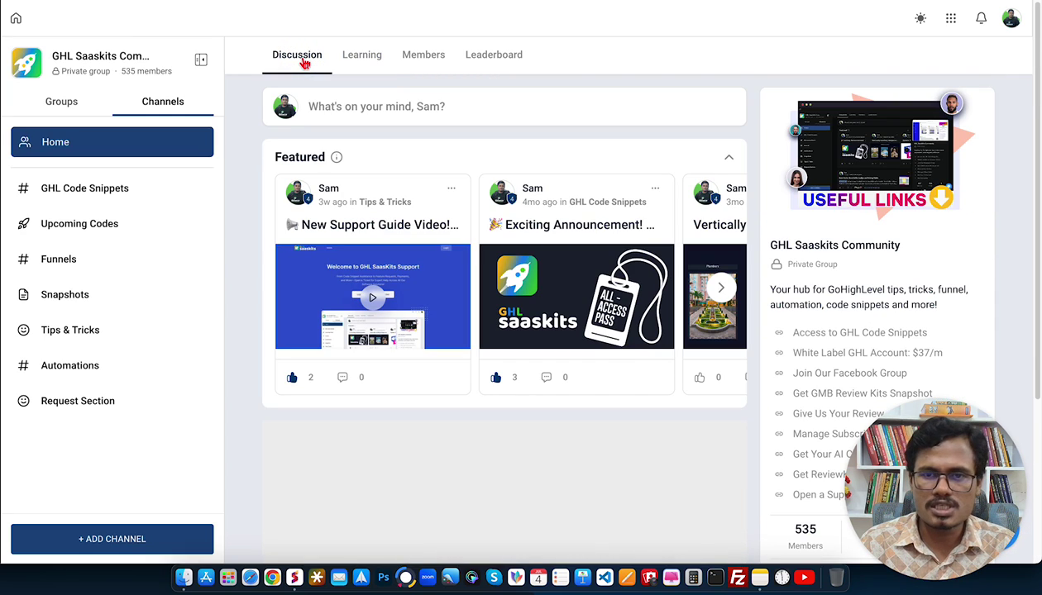
pyautogui.scroll(-2, 454, 252)
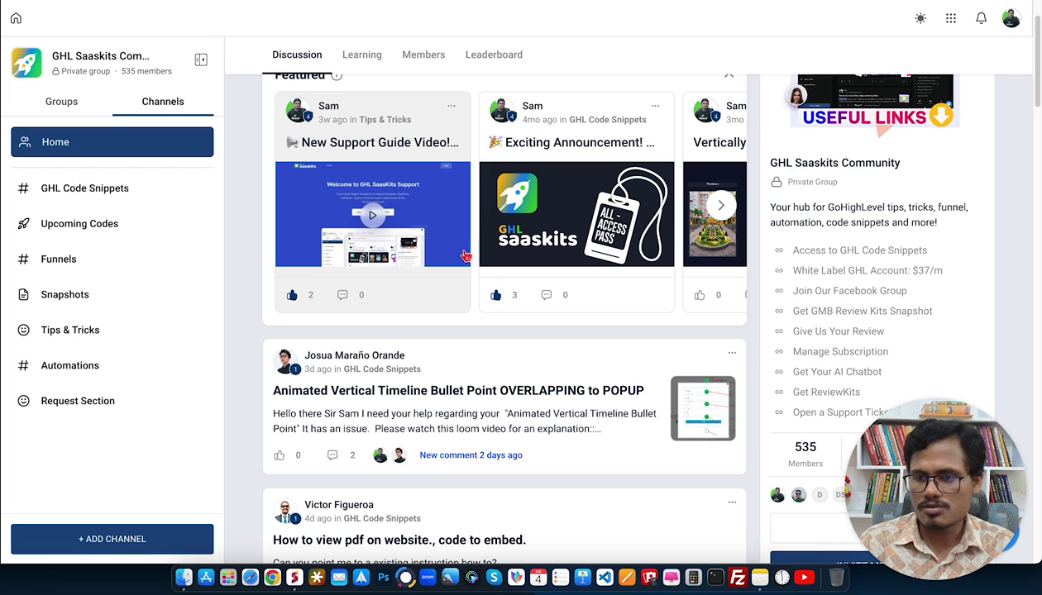
pyautogui.scroll(-2, 835, 380)
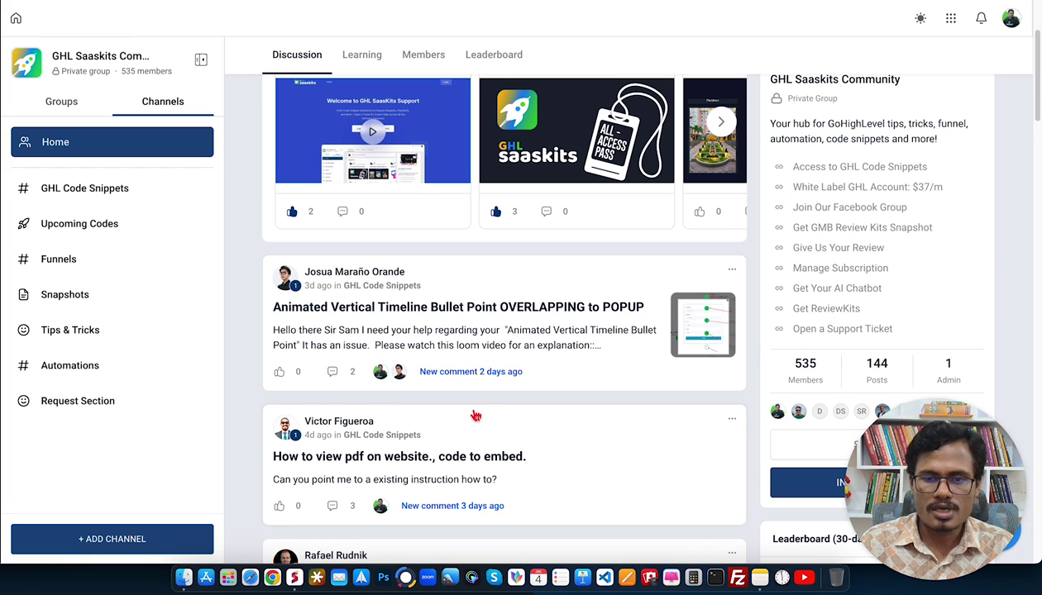
pyautogui.scroll(-3, 467, 415)
pyautogui.scroll(-7, 465, 415)
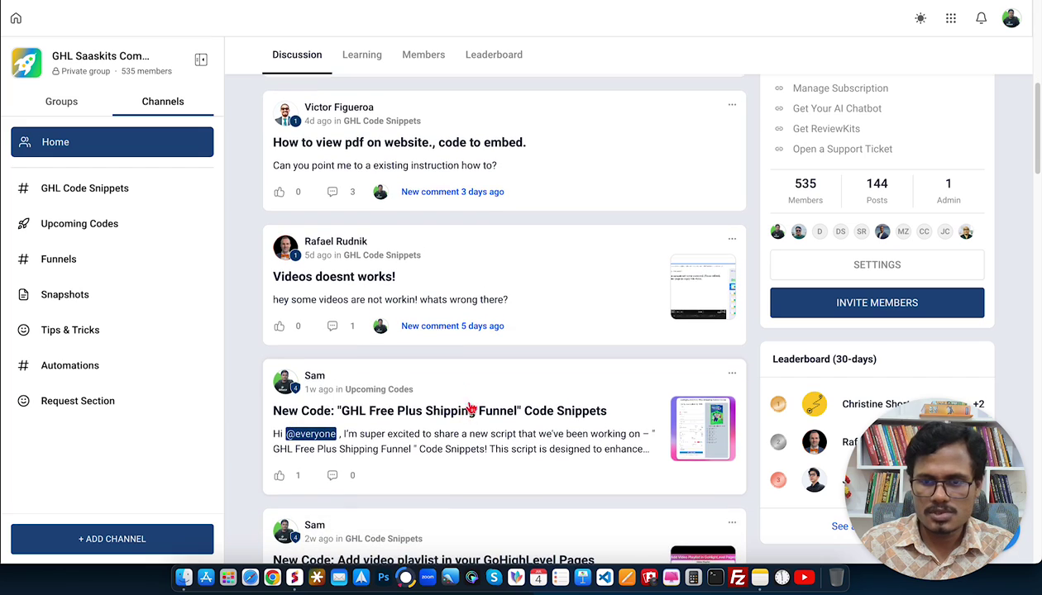
pyautogui.scroll(-1, 531, 387)
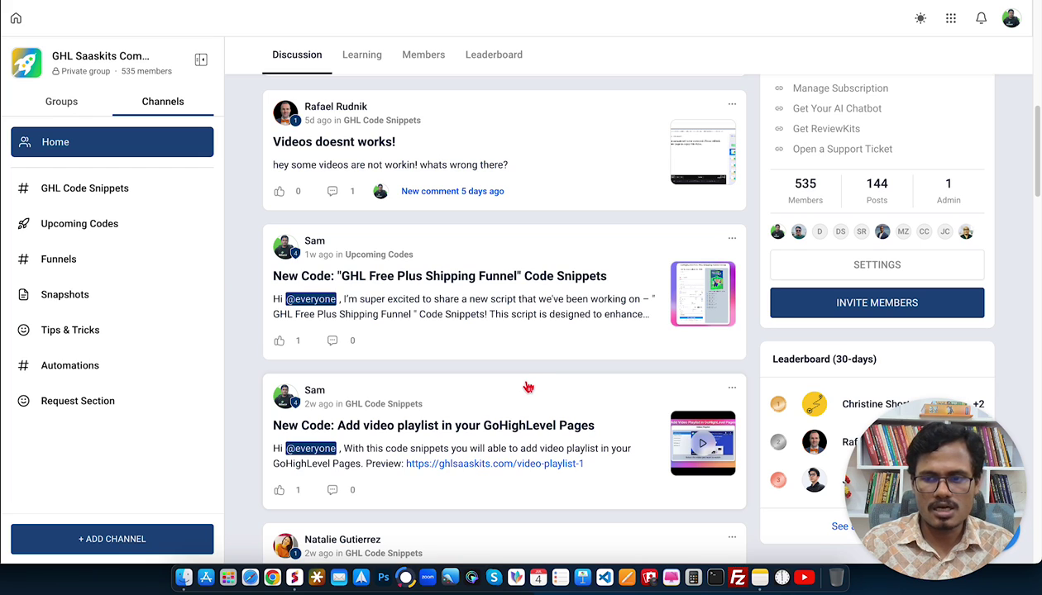
pyautogui.scroll(10, 521, 370)
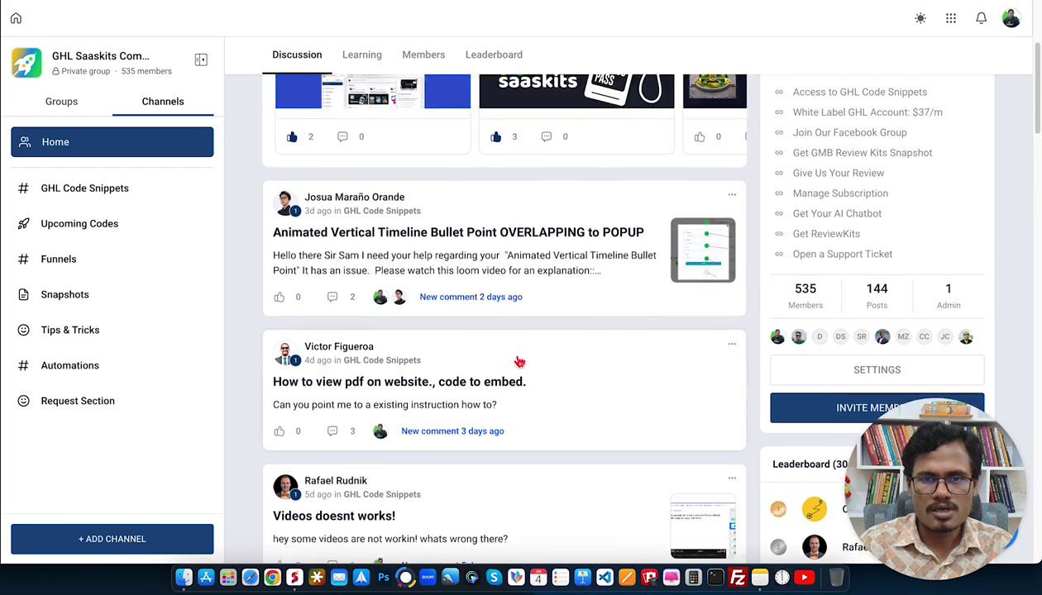